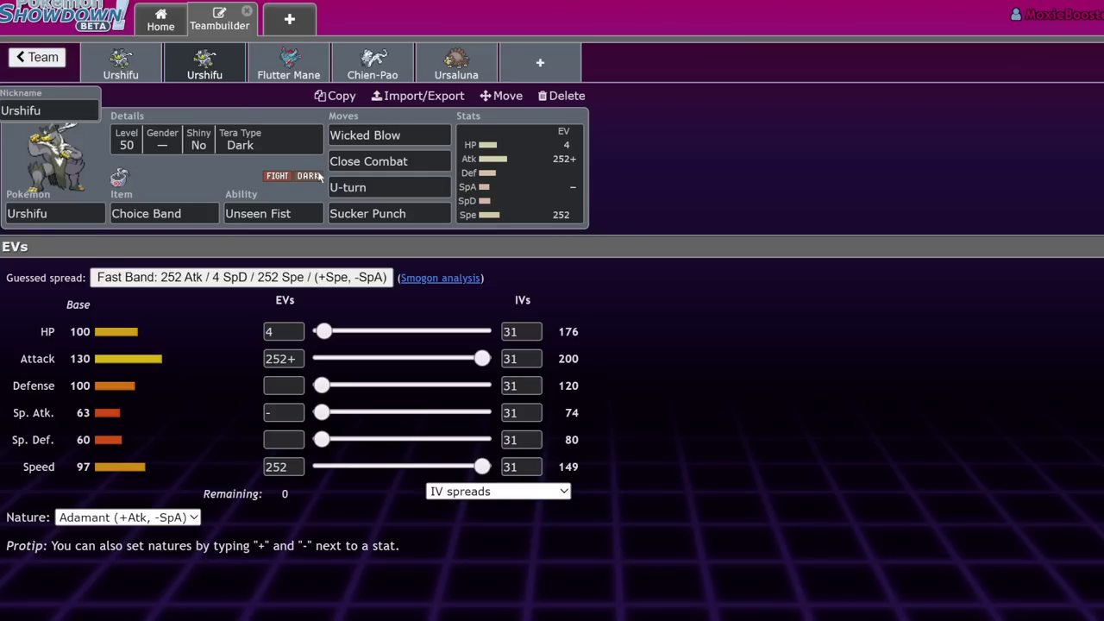
Compare the Rapid Strike and Choice Band Urshifu sets, then reopen Box 682 from the team list
left_click(129, 76)
left_click(212, 74)
left_click(38, 58)
left_click(35, 60)
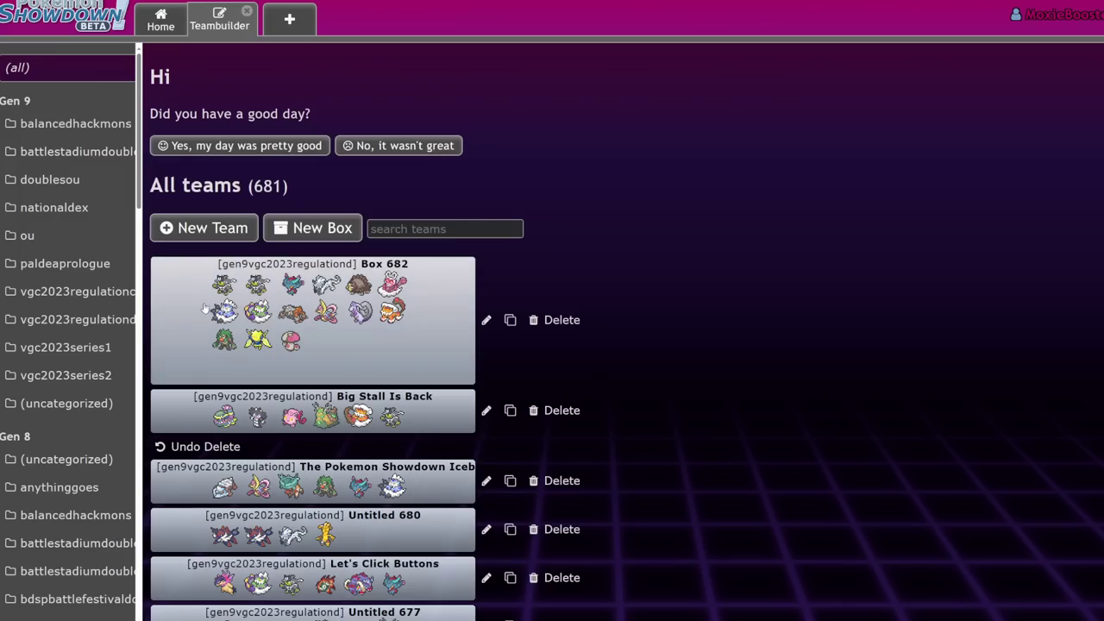
left_click(334, 321)
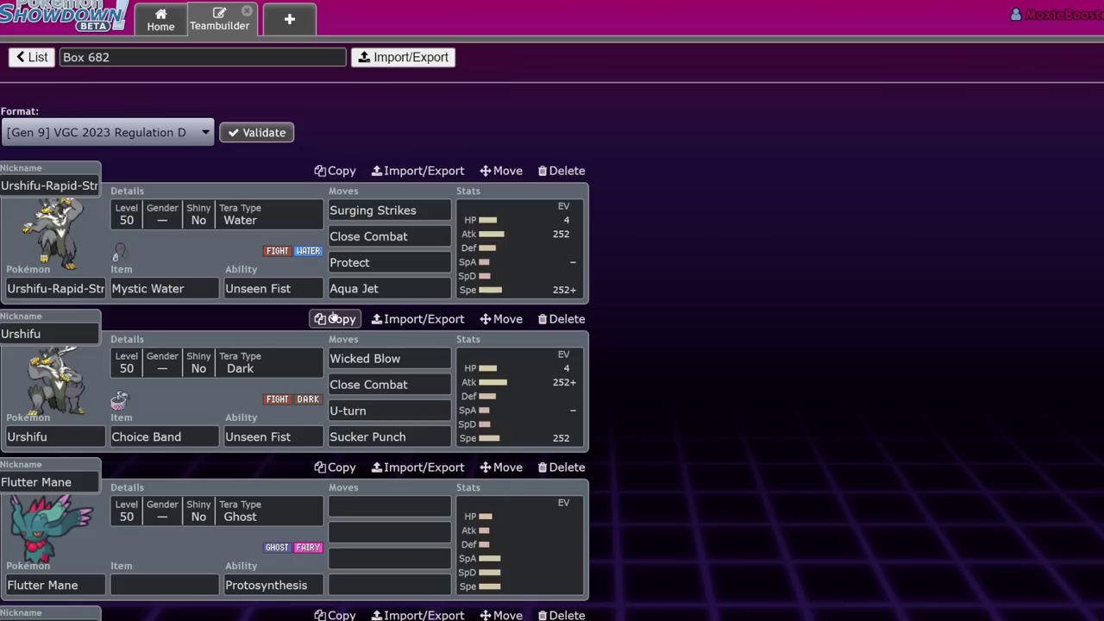
View Rapid Strike Urshifu's EV spread, then open the 8th-place Beanie Brawl team list
left_click(523, 245)
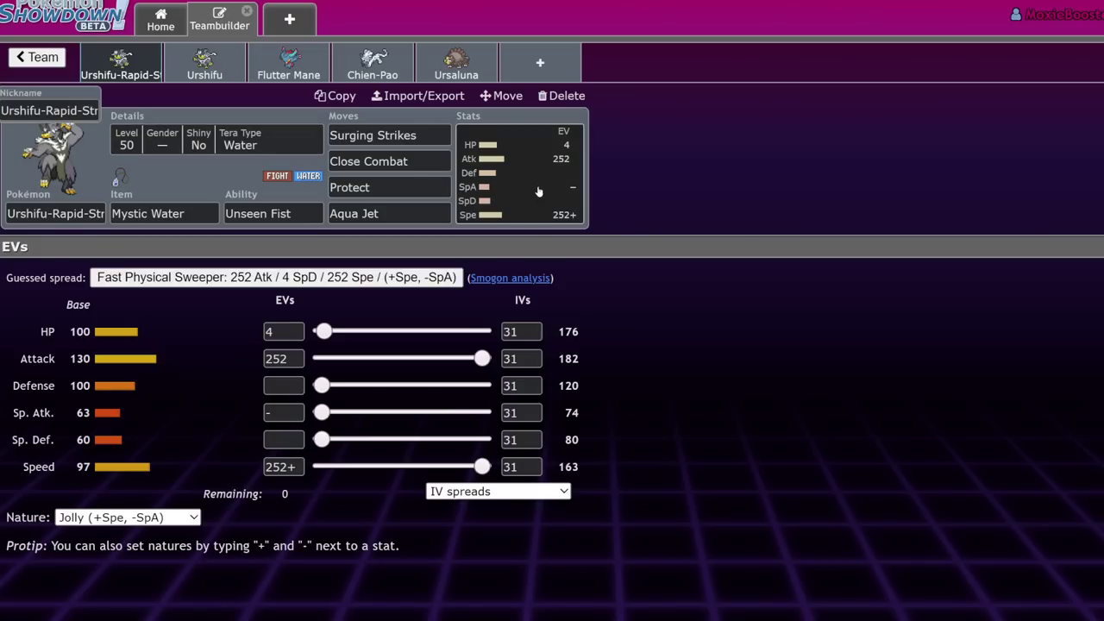
left_click(192, 73)
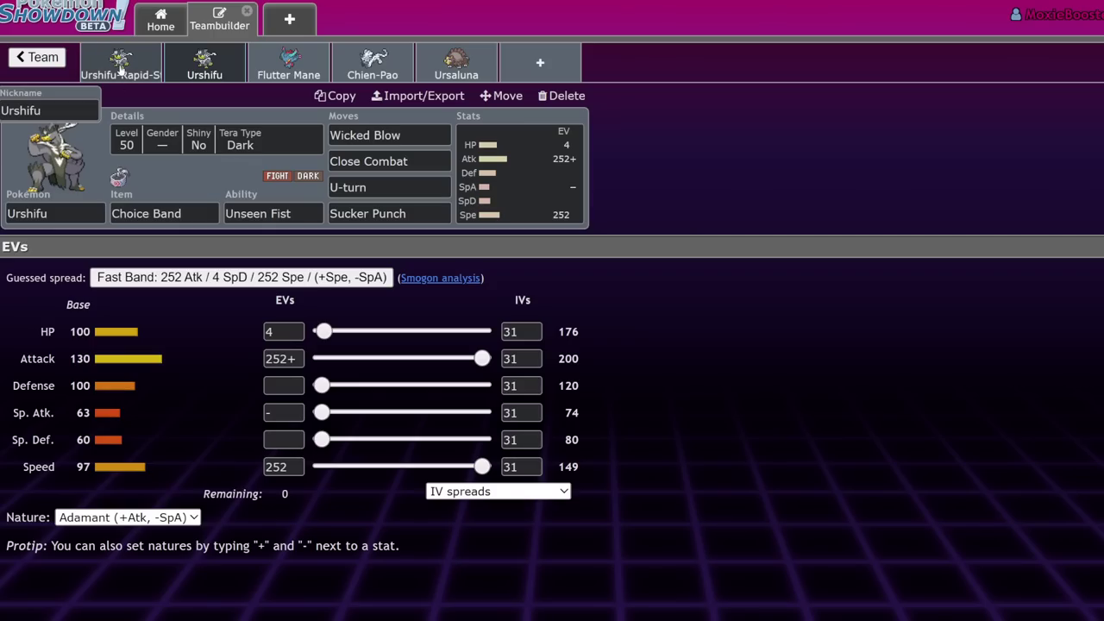
left_click(107, 51)
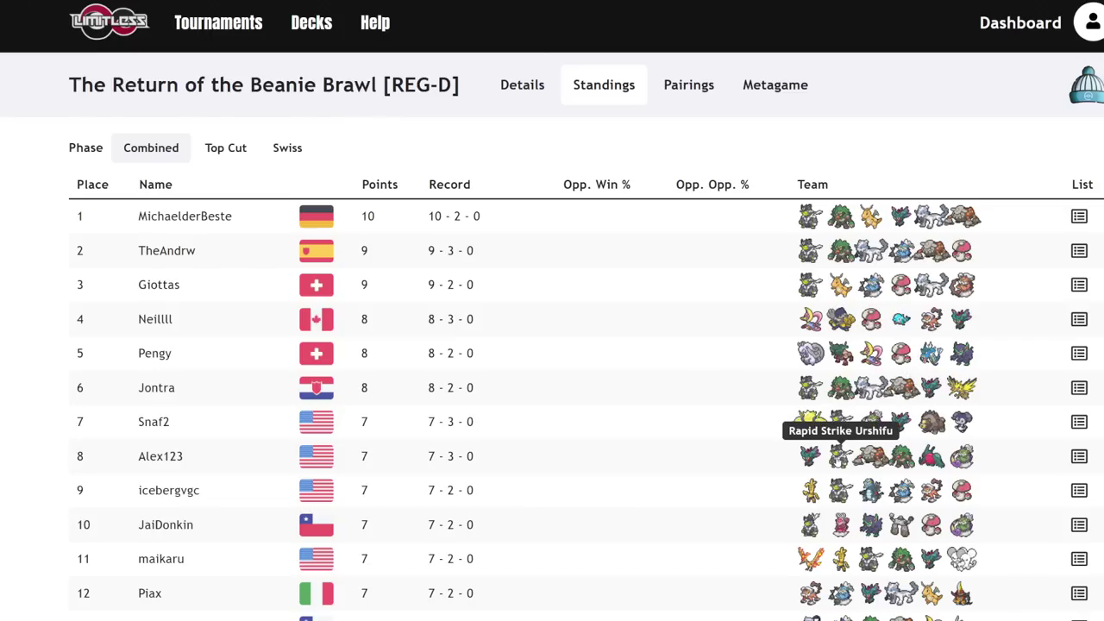
left_click(1079, 456)
scroll(322, 357, "down", 1)
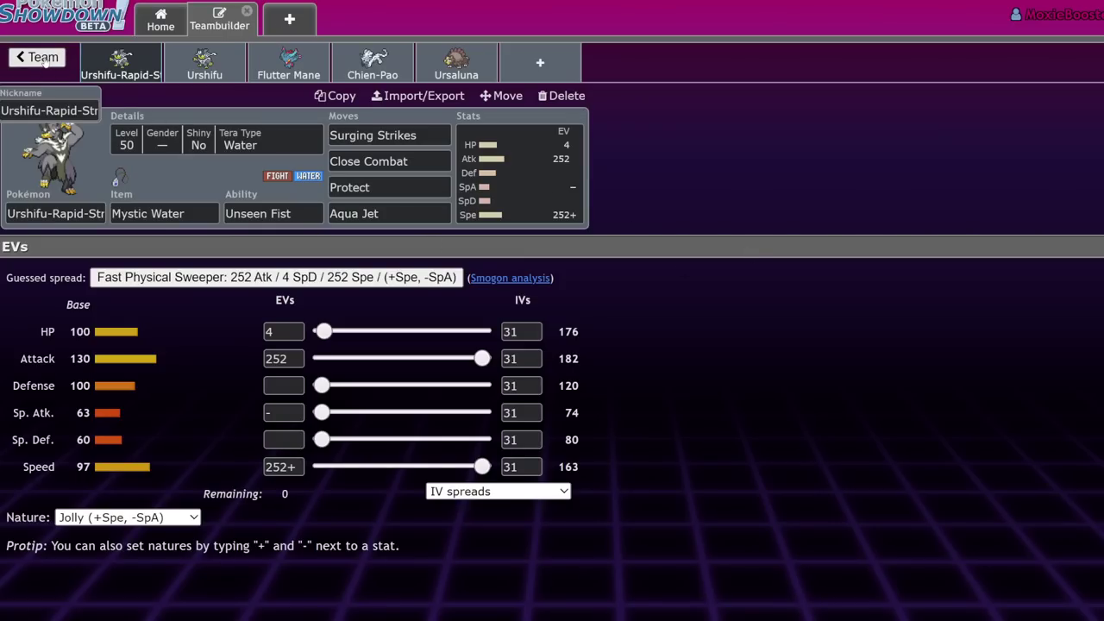
Flip between the Choice Band and Rapid Strike Urshifu sets, showing Choice Band's EV spread
left_click(219, 75)
left_click(121, 69)
left_click(200, 69)
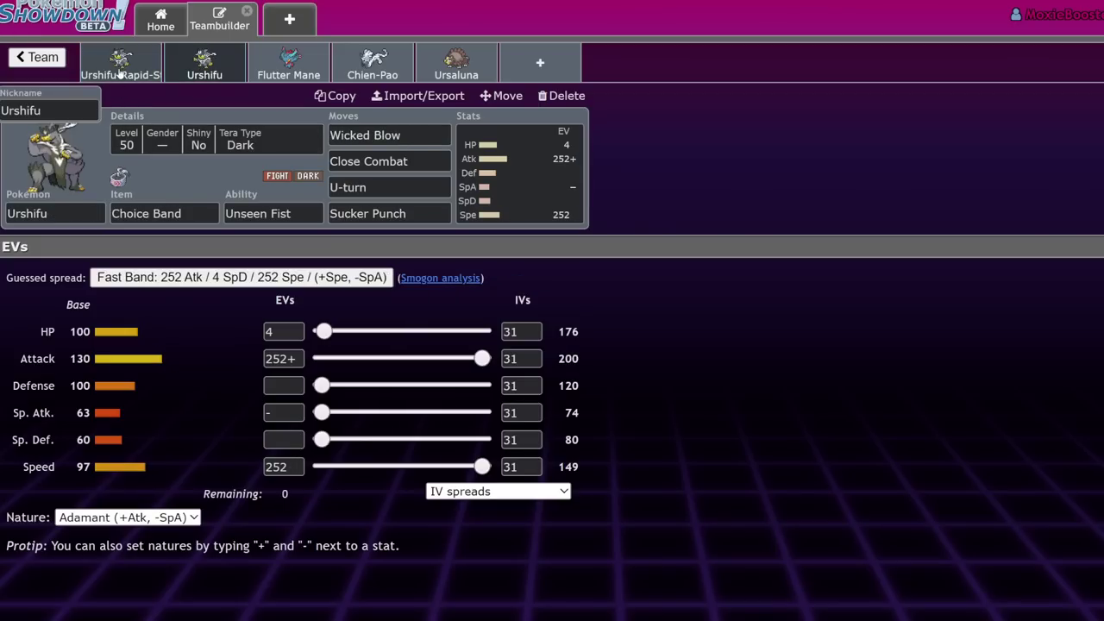
left_click(118, 75)
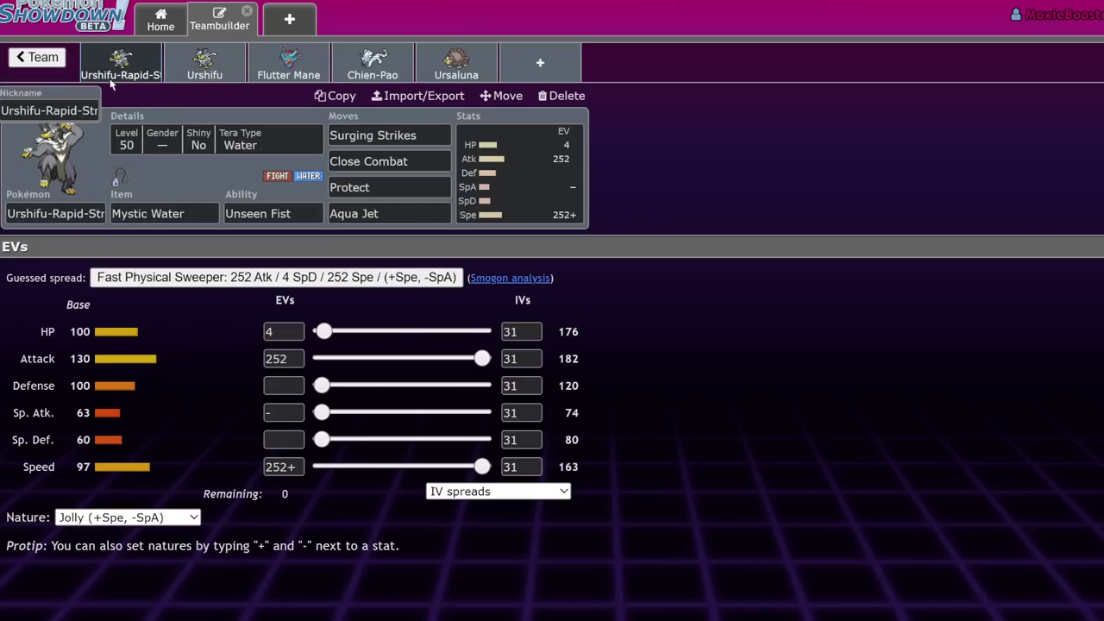
left_click(181, 76)
left_click(507, 160)
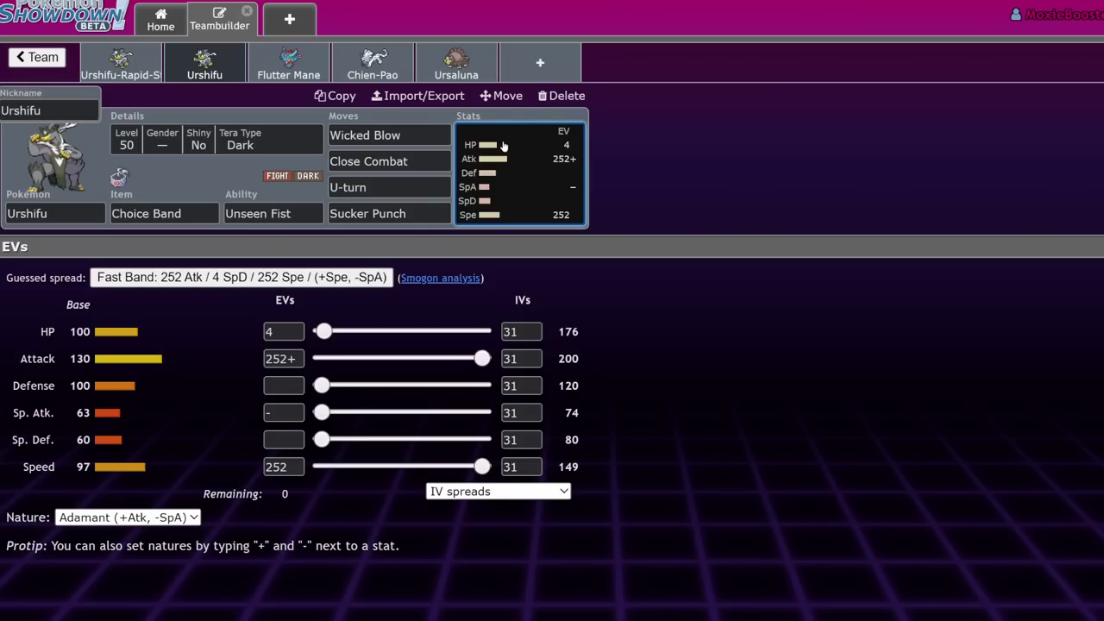
Show Rapid Strike Urshifu's EV spread, then list move options for its Surging Strikes slot
left_click(119, 71)
left_click(510, 161)
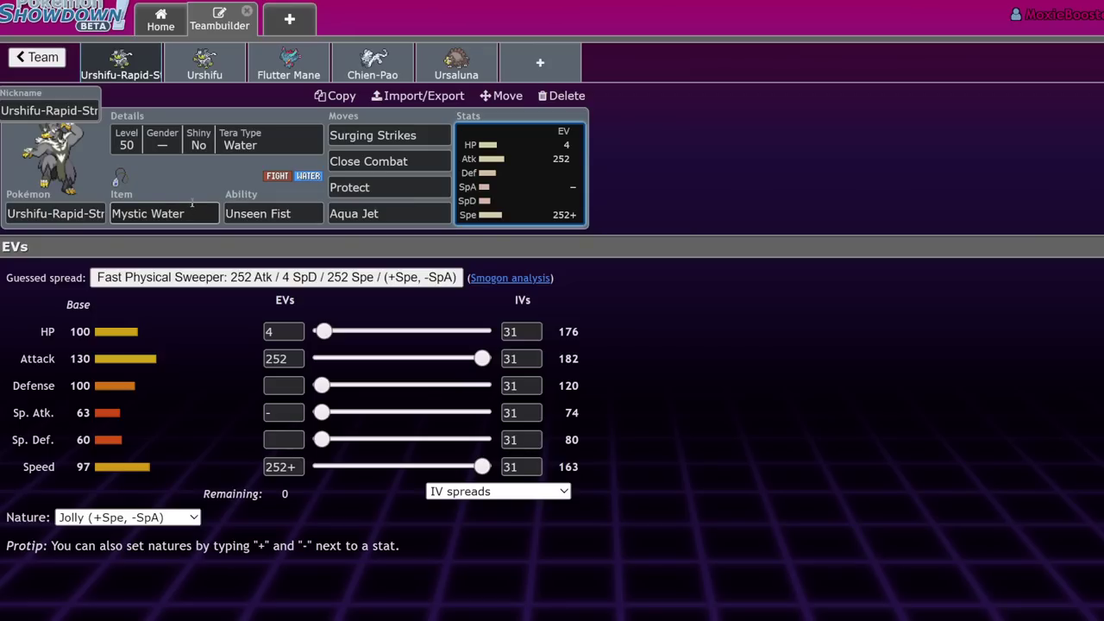
left_click(403, 135)
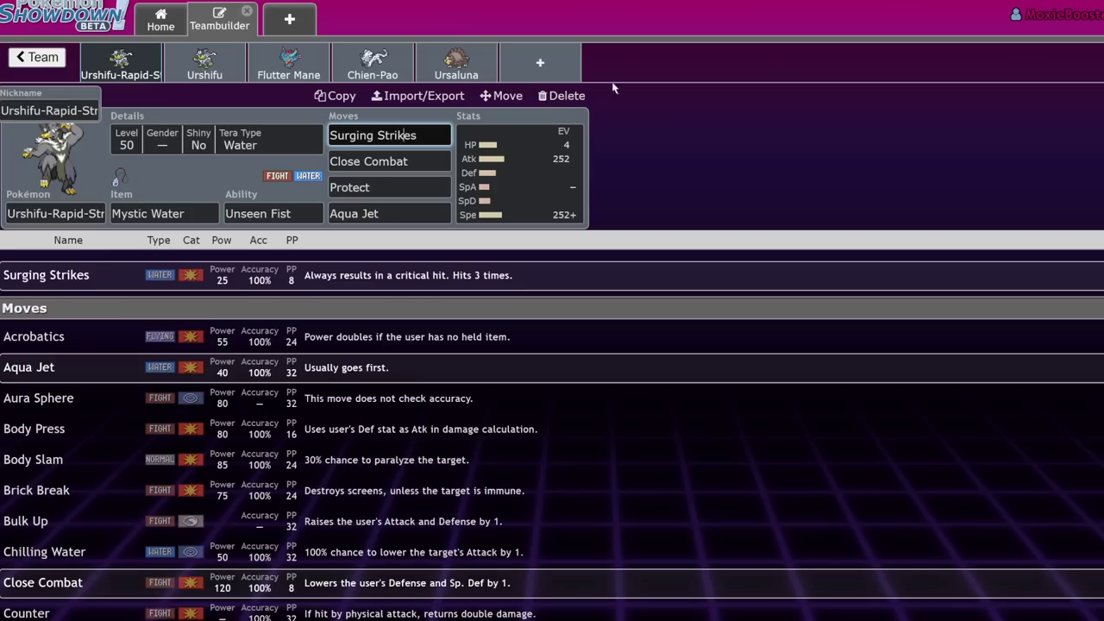
Recheck Rapid Strike Urshifu's EVs and moves against Choice Band Urshifu, then list its held-item options
left_click(556, 179)
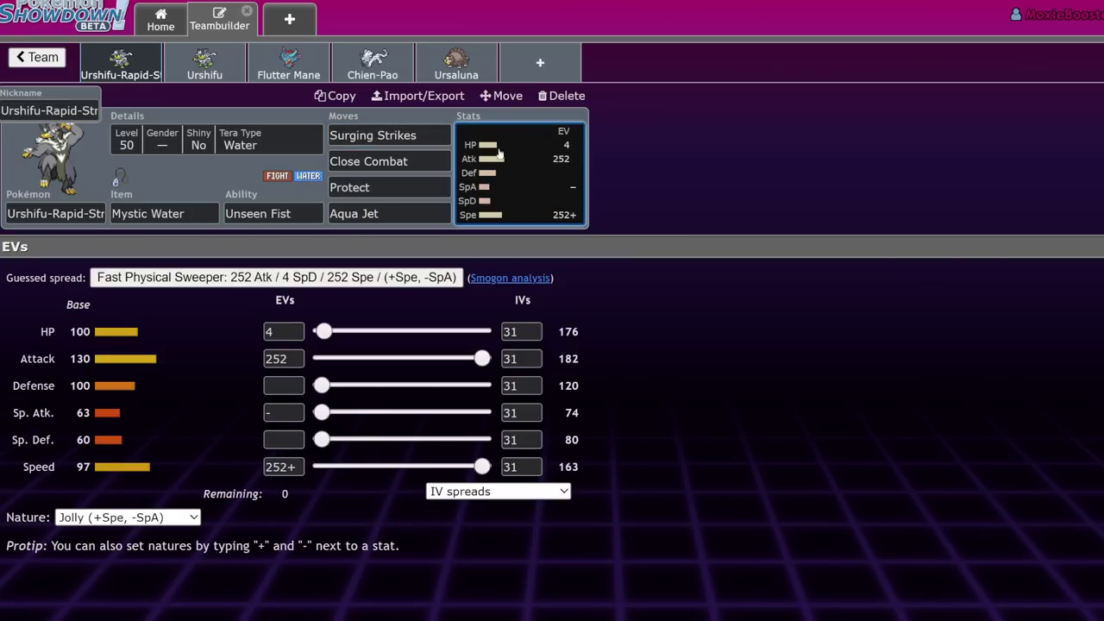
left_click(438, 136)
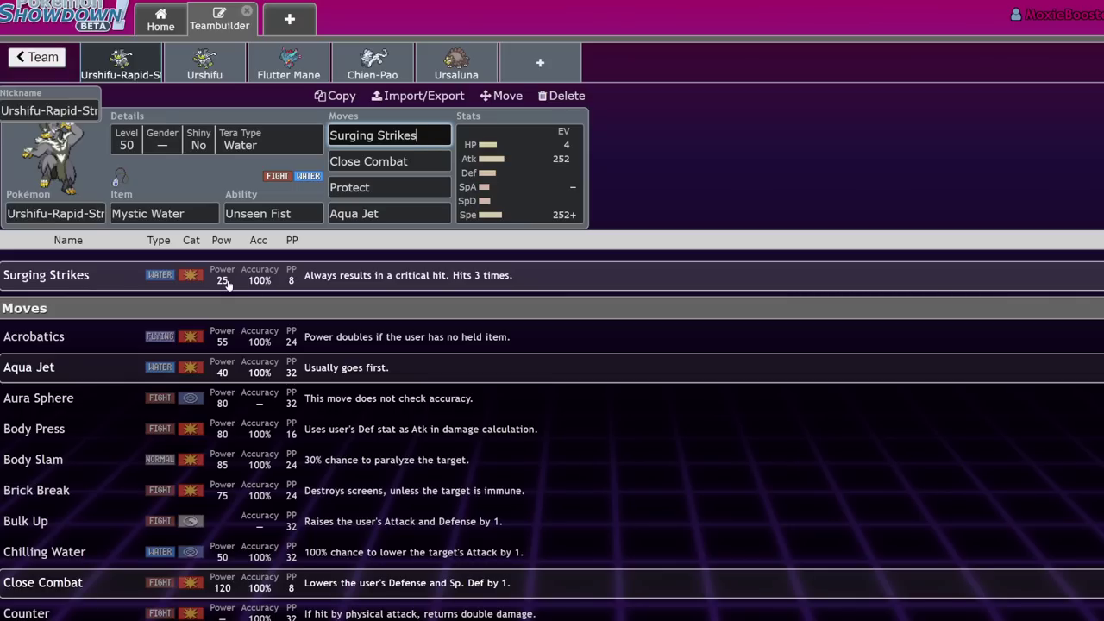
left_click(204, 62)
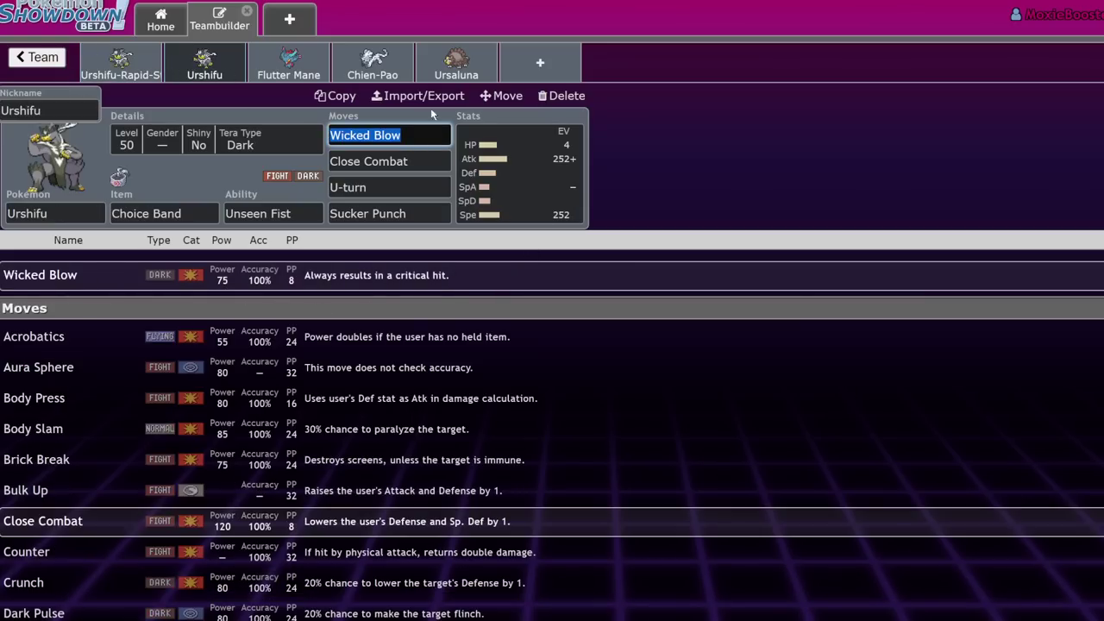
left_click(121, 62)
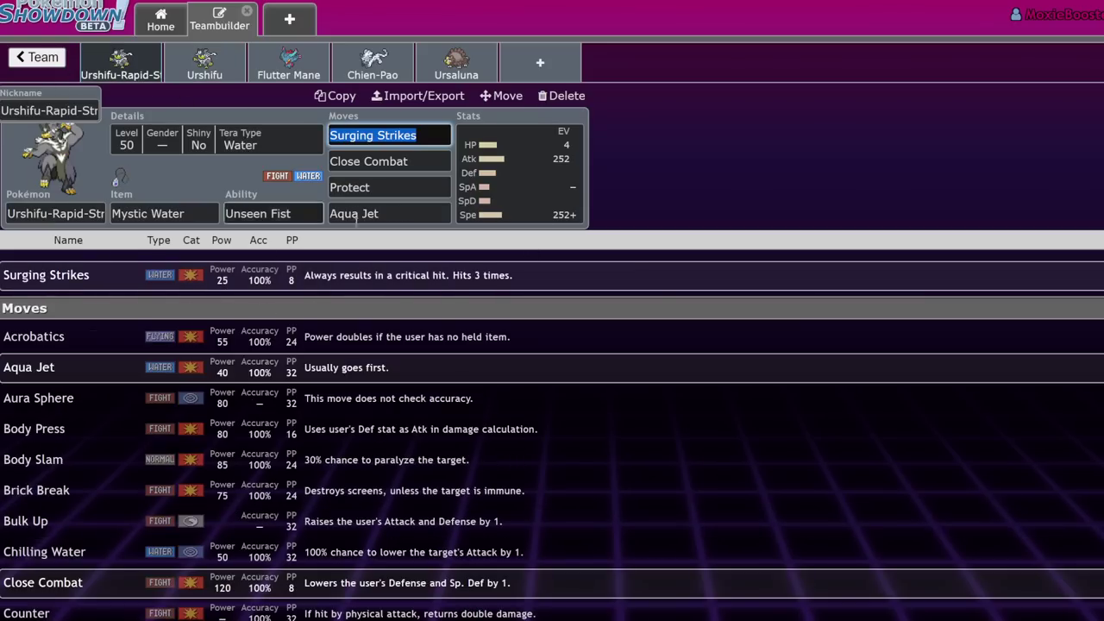
left_click(204, 62)
left_click(121, 62)
left_click(444, 133)
left_click(188, 211)
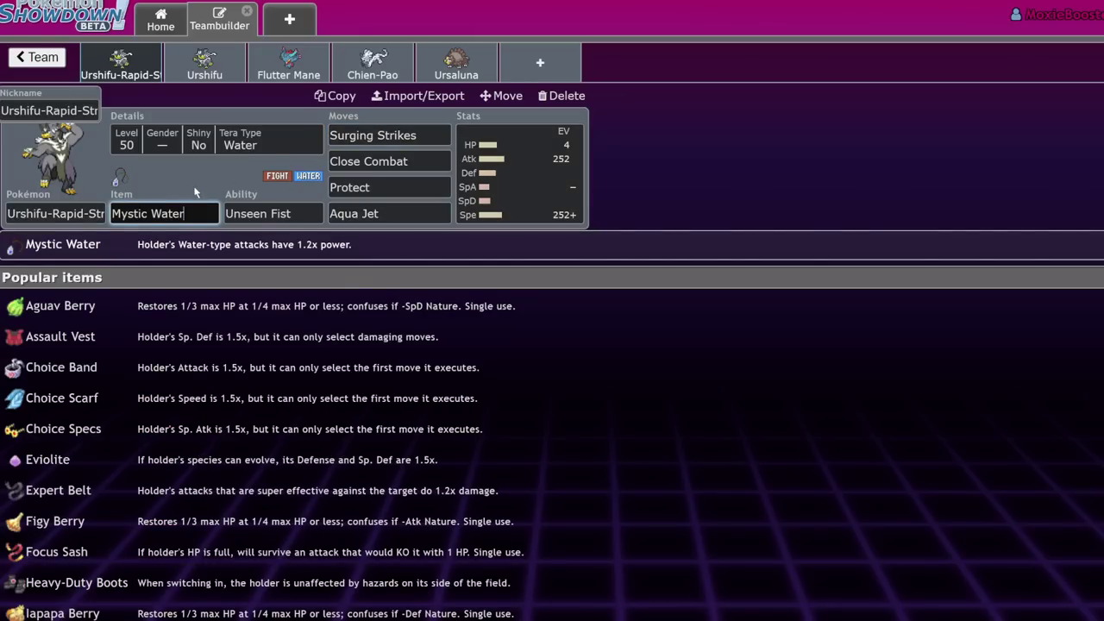
Filter by Friend Guard, add Maushold-Four and remove Landorus-Theria from the team
left_click(386, 136)
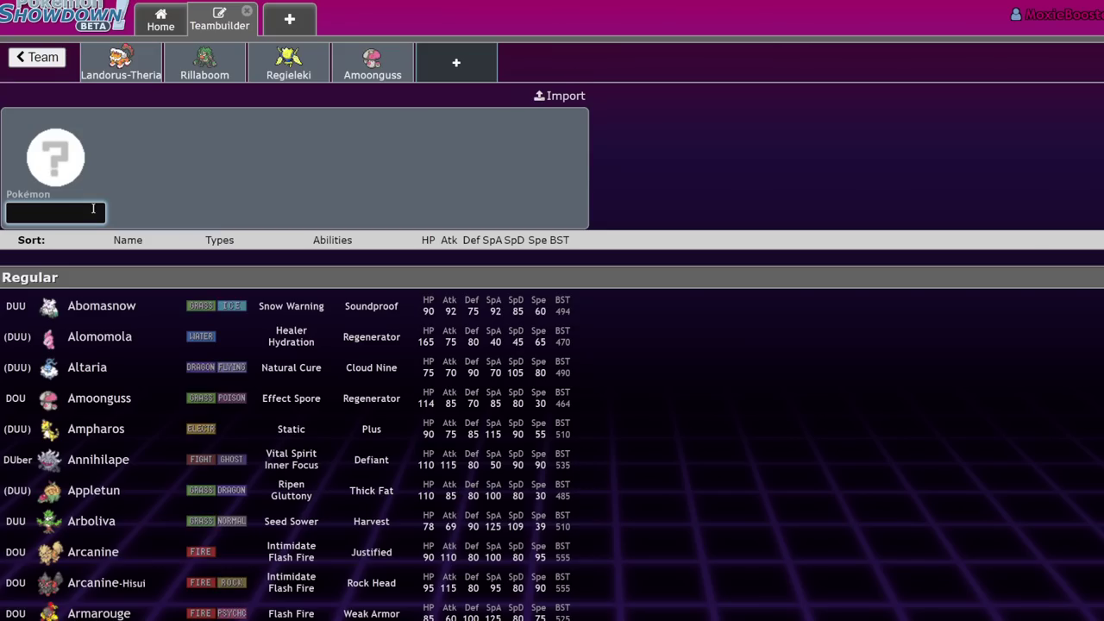
type("friend")
left_click(135, 275)
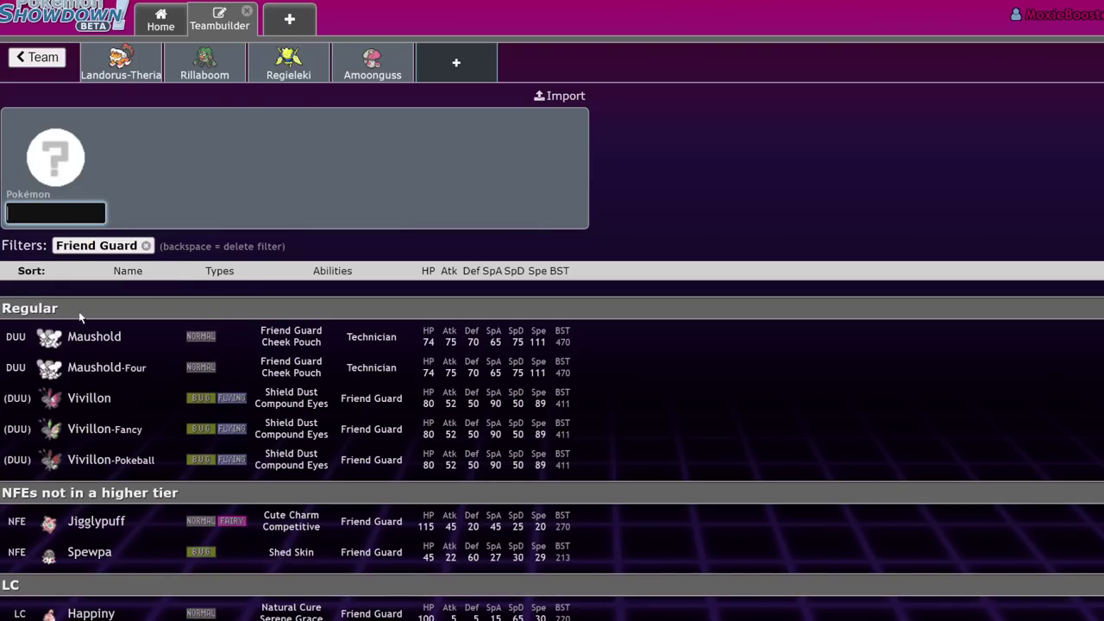
left_click(158, 372)
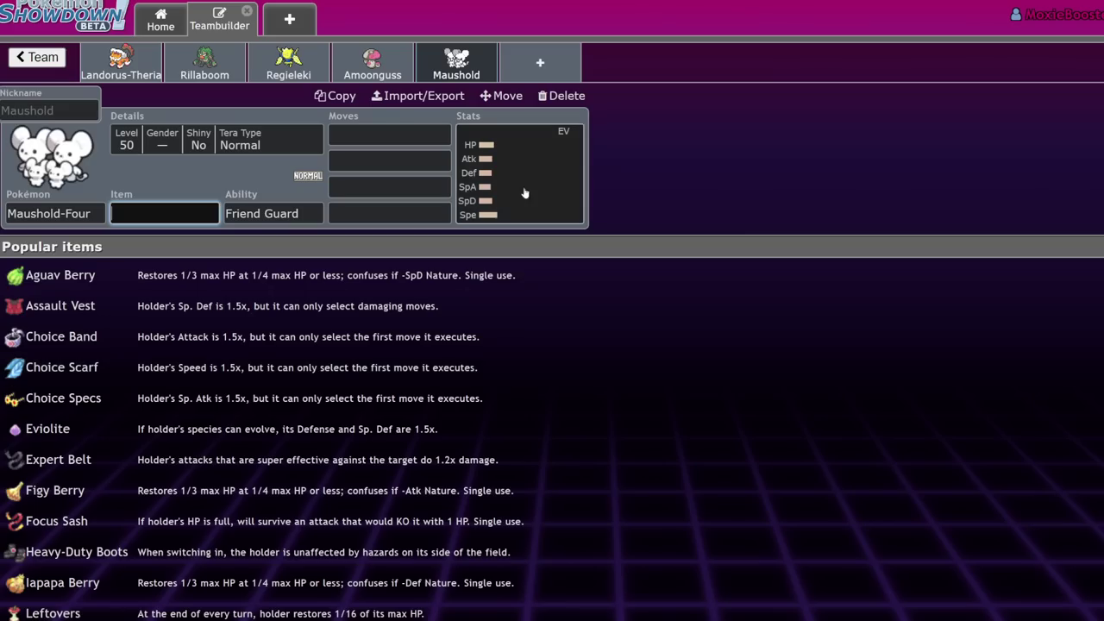
left_click(562, 94)
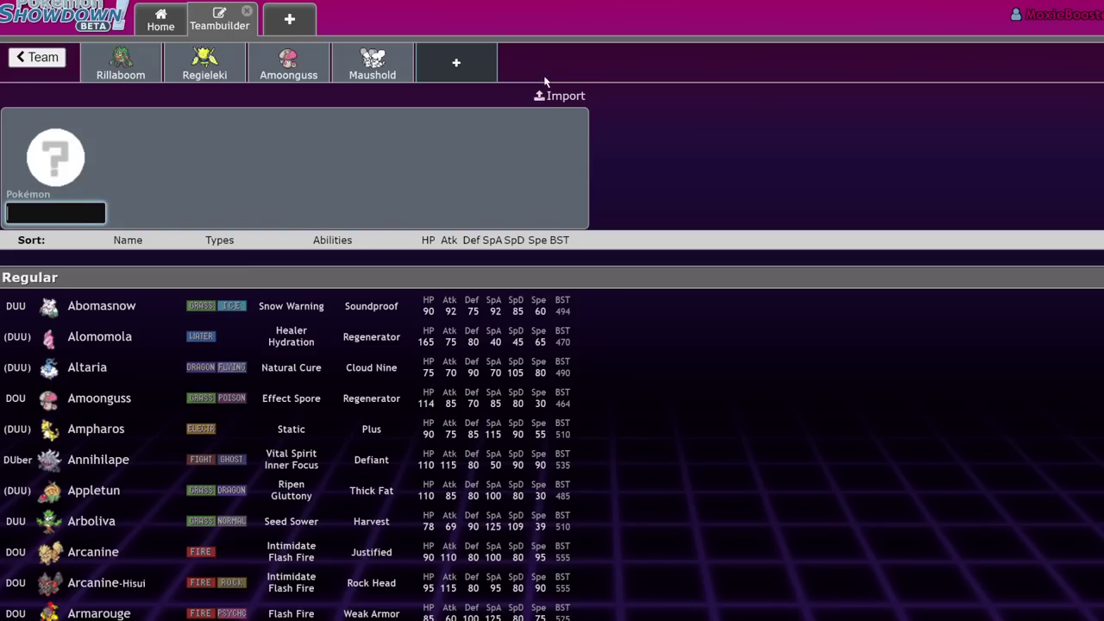
Search 'table' to add Wo-Chien, then delete Maushold from the team
type("table")
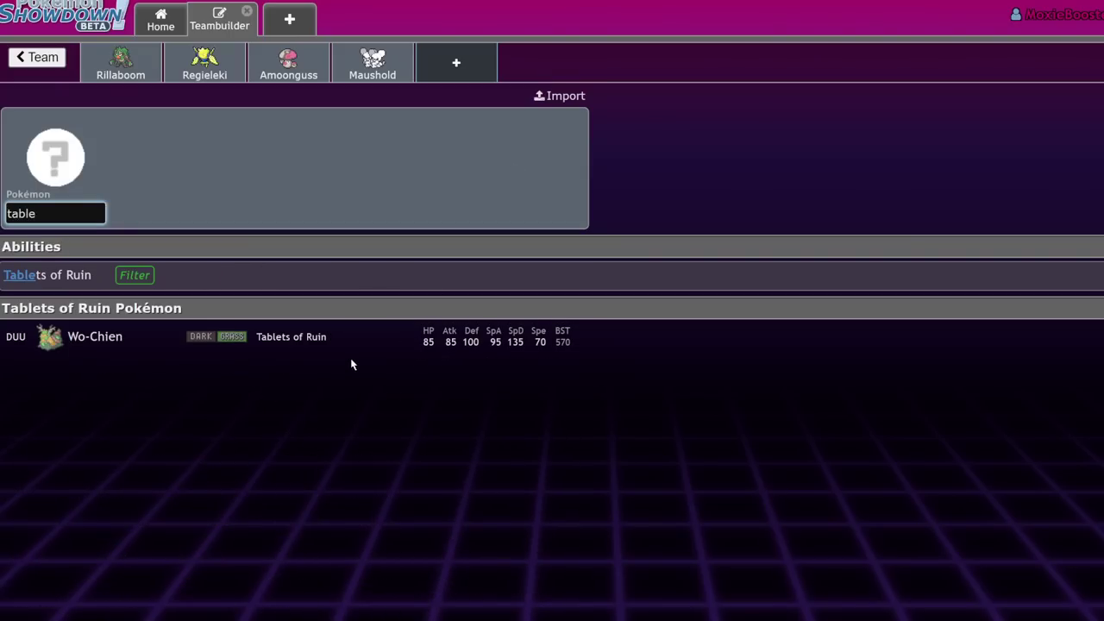
left_click(350, 348)
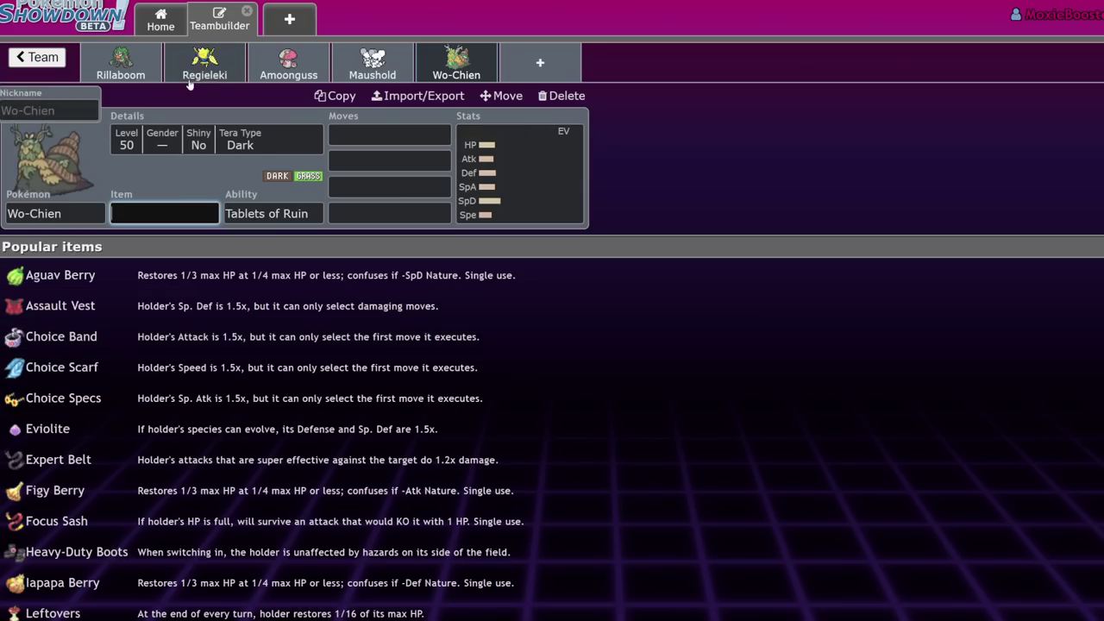
left_click(372, 62)
left_click(562, 95)
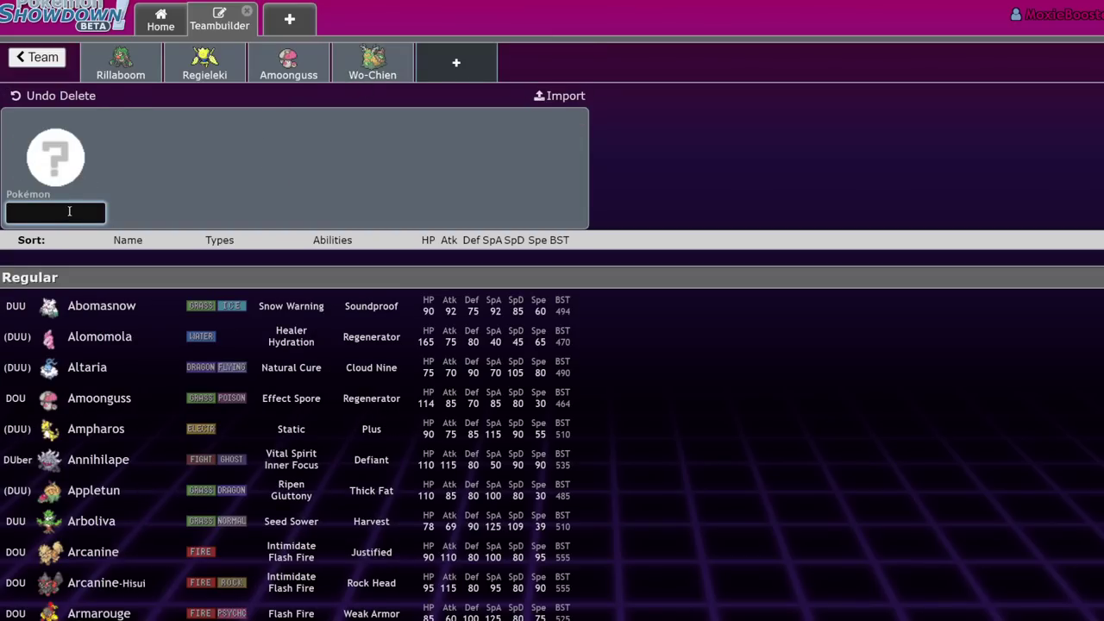
Try and clear the Will-O-Wisp filter, then delete and re-add Wo-Chien
type("will")
left_click(101, 282)
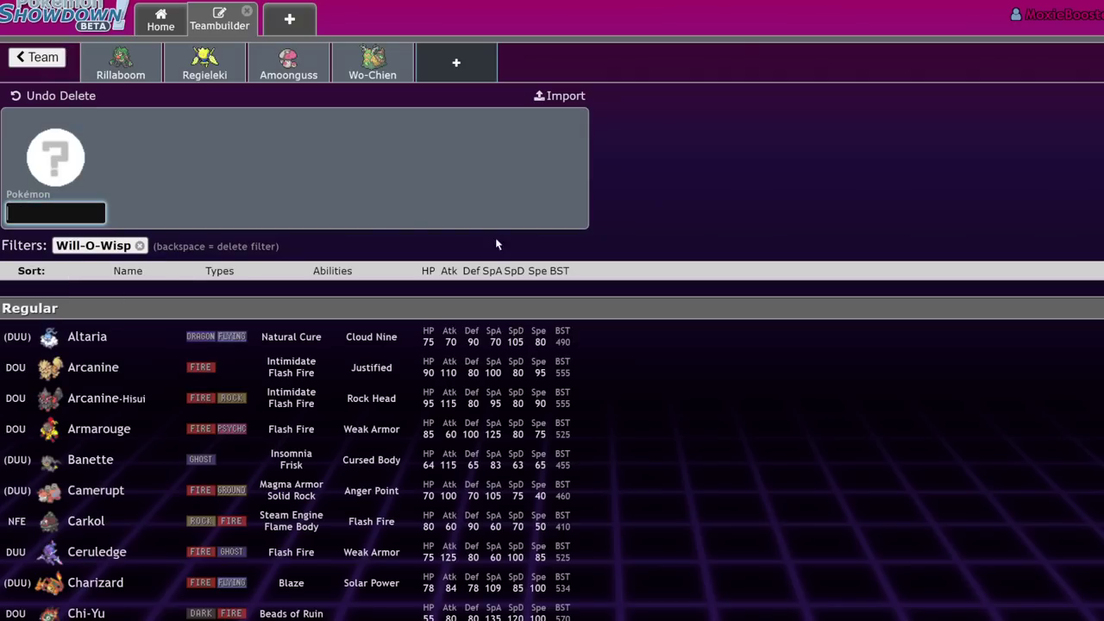
left_click(139, 246)
left_click(376, 81)
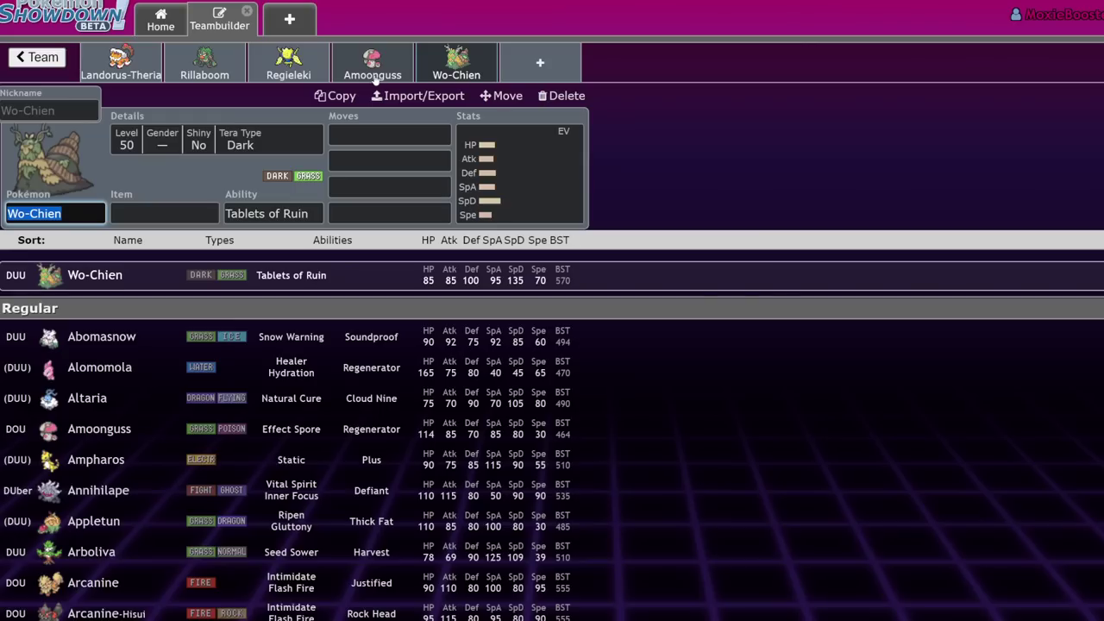
left_click(562, 96)
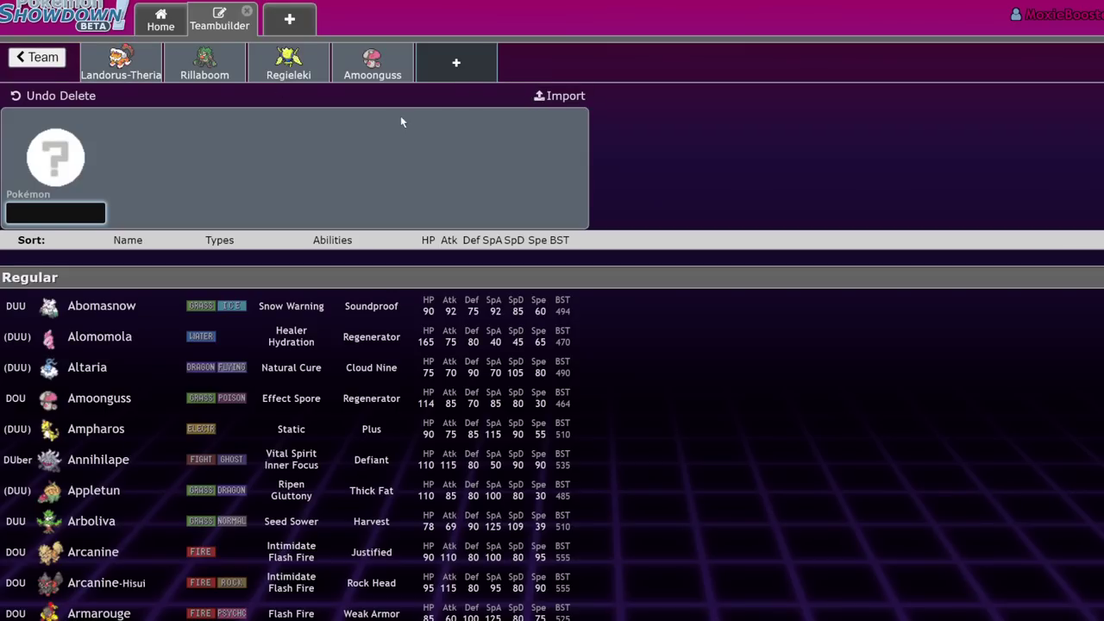
type("wo")
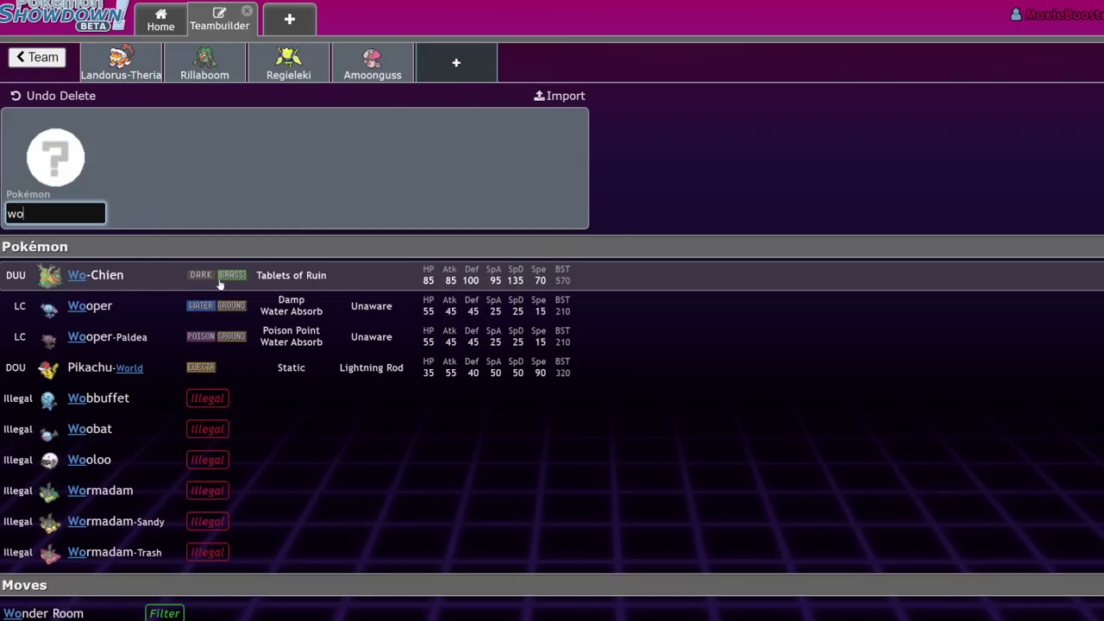
left_click(220, 285)
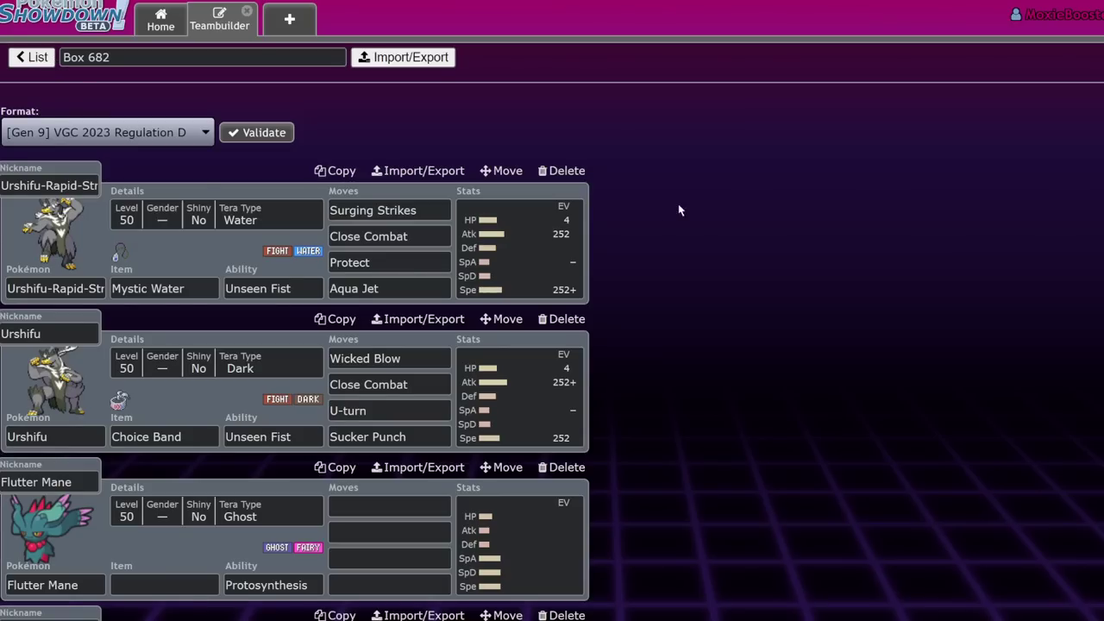
Scroll through Box 682's roster, then reopen Rapid Strike Urshifu's Jolly 4 HP / 252 Atk / 252+ Spe spread
left_click(524, 258)
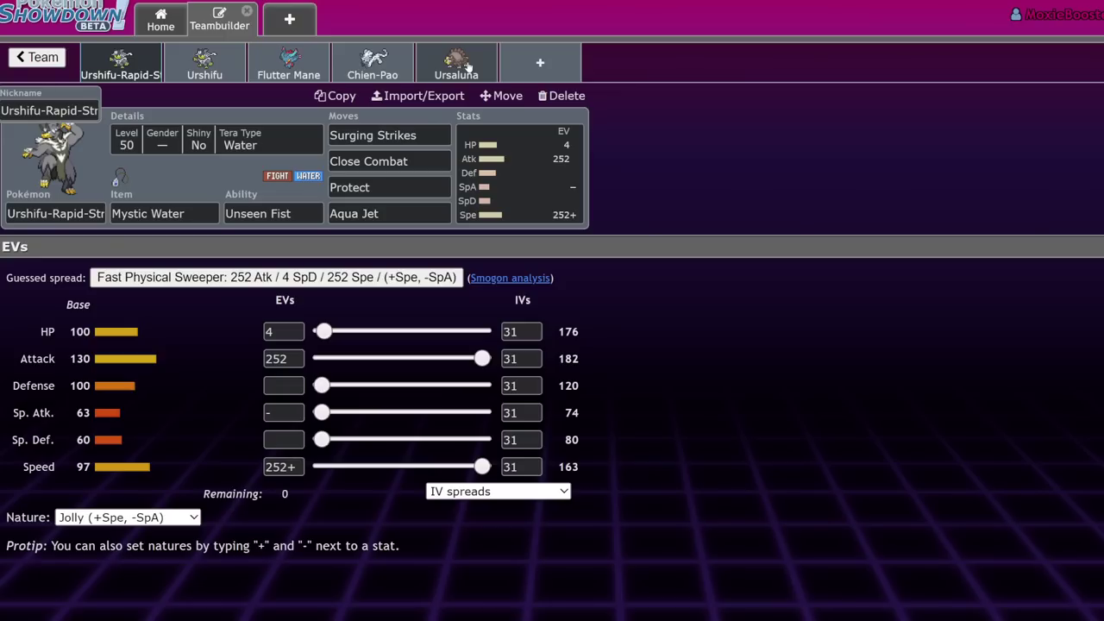
left_click(38, 57)
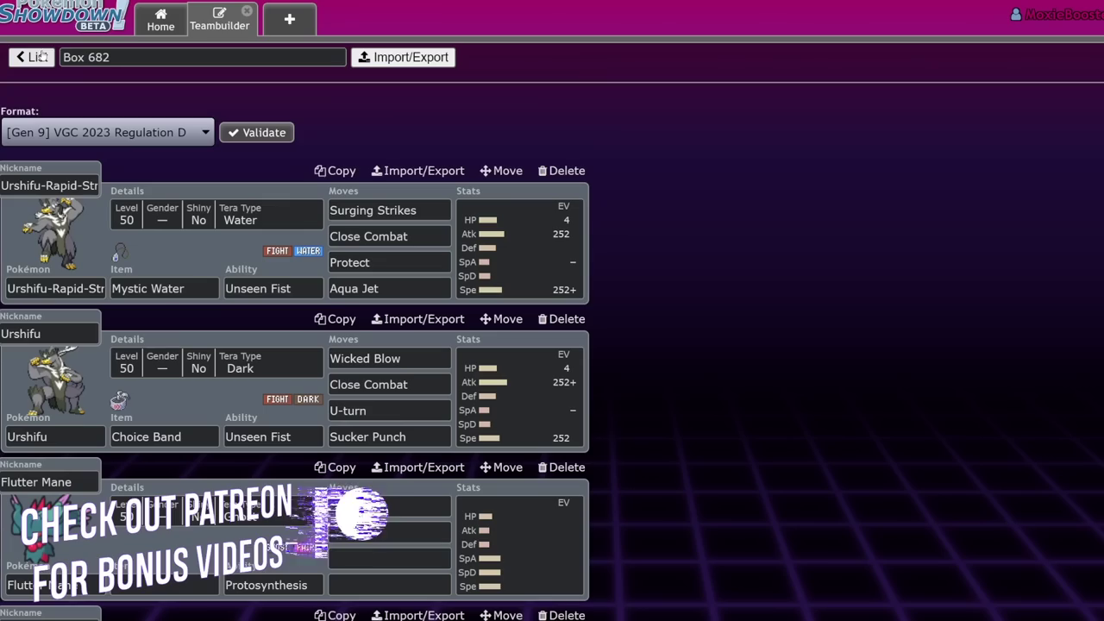
scroll(333, 343, "down", 15)
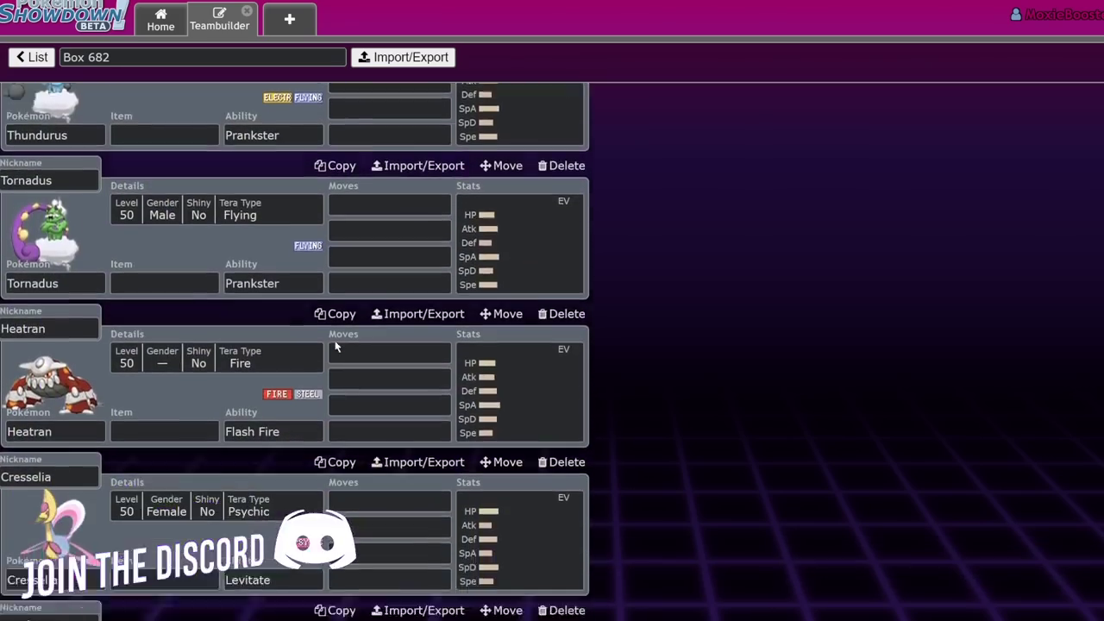
scroll(338, 345, "down", 8)
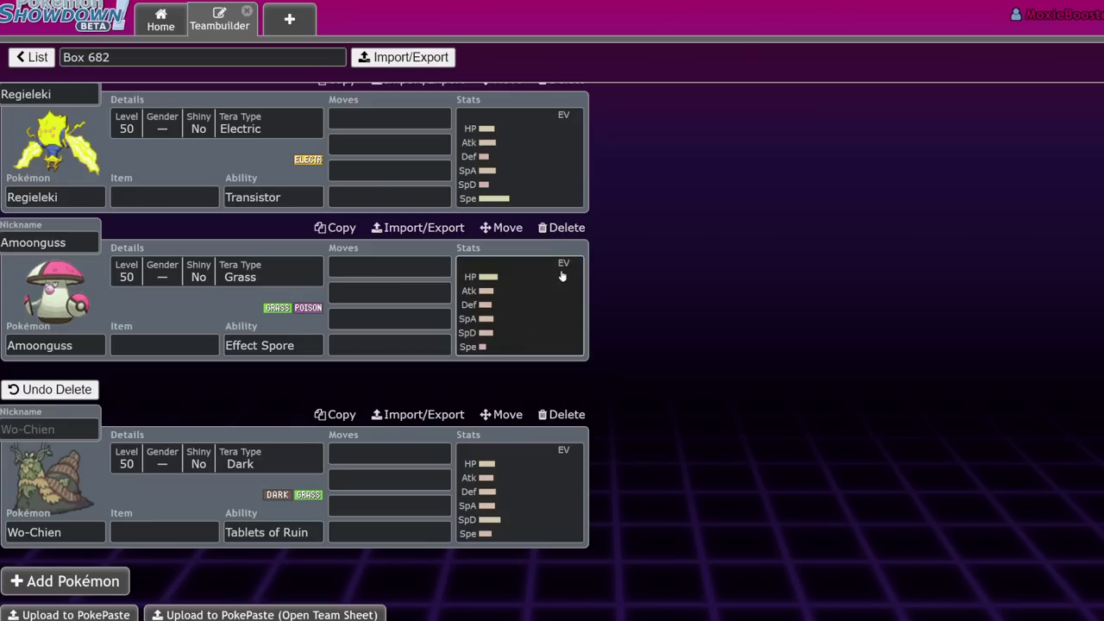
left_click(31, 57)
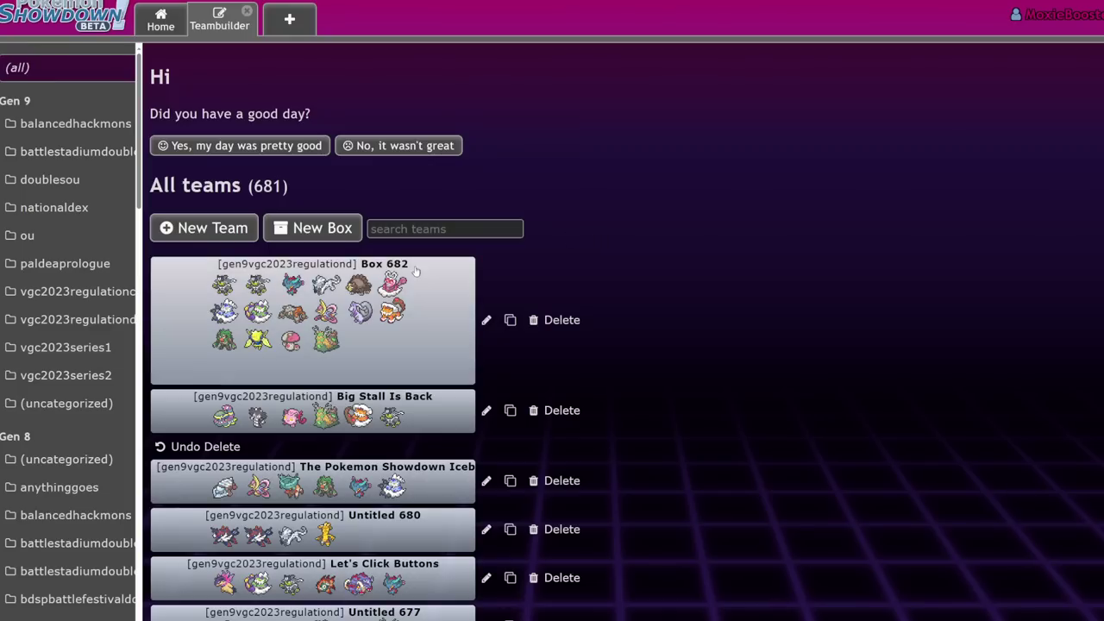
left_click(384, 330)
left_click(542, 215)
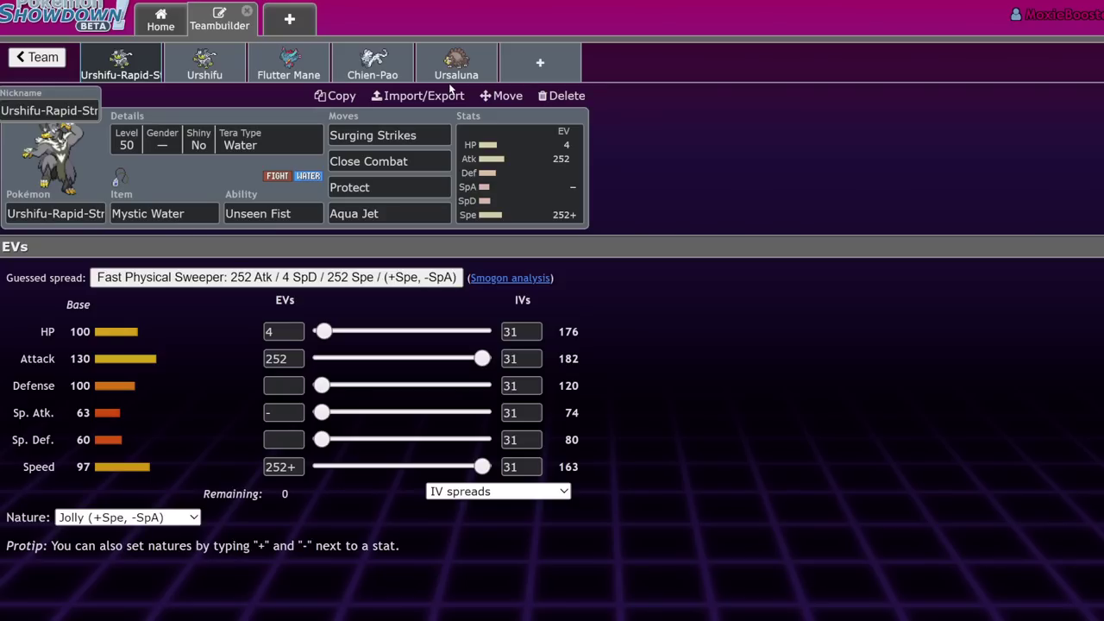
Open the move search list from Rapid Strike Urshifu's Surging Strikes slot
left_click(388, 135)
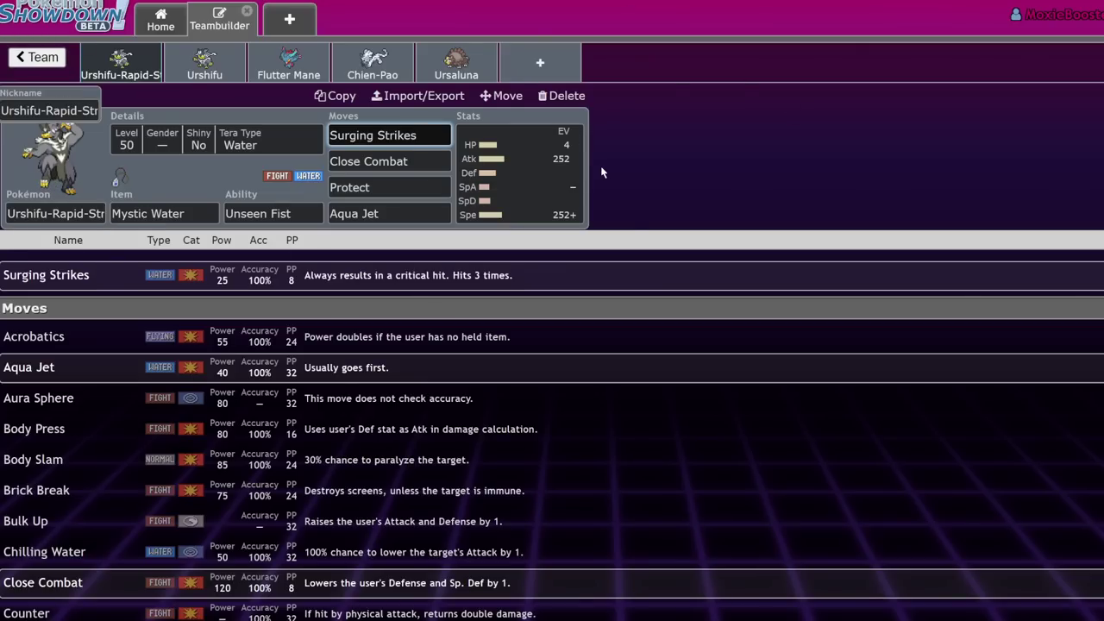
Switch between the Urshifu tabs and show Rapid Strike Urshifu's Unseen Fist ability options
left_click(205, 64)
left_click(120, 64)
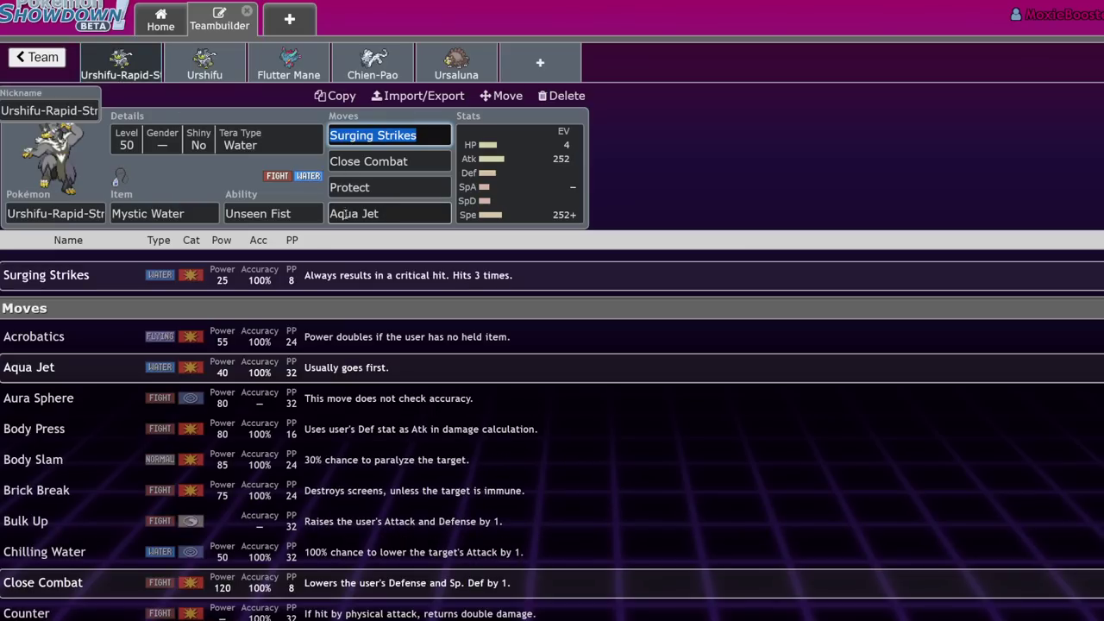
left_click(299, 214)
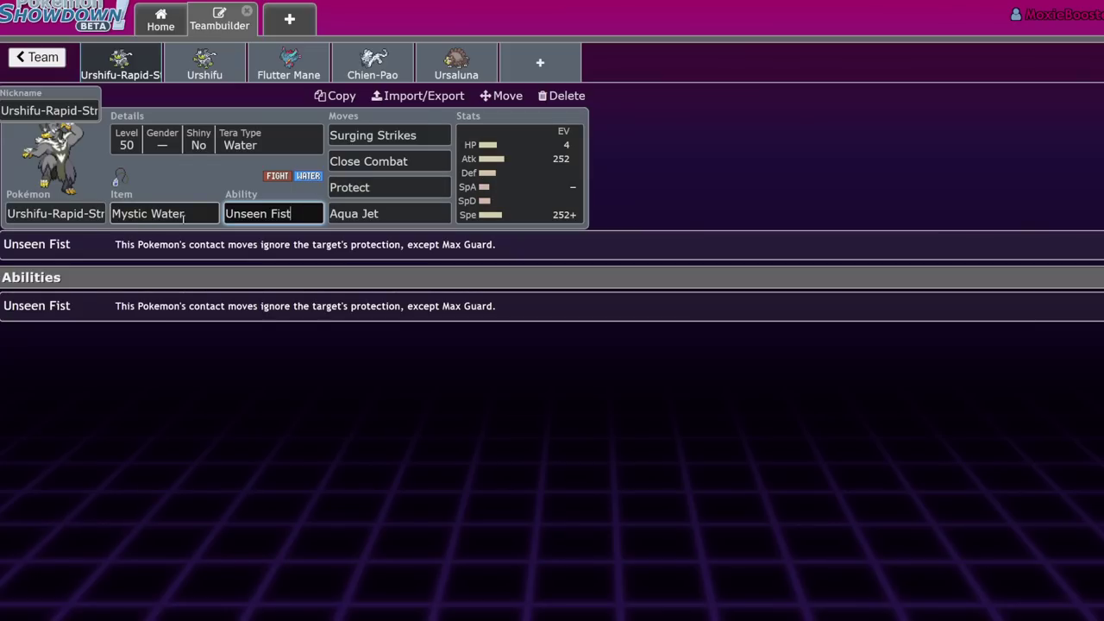
Search items ('punbc', 'prot') before re-selecting Mystic Water as Rapid Strike Urshifu's held item
left_click(204, 217)
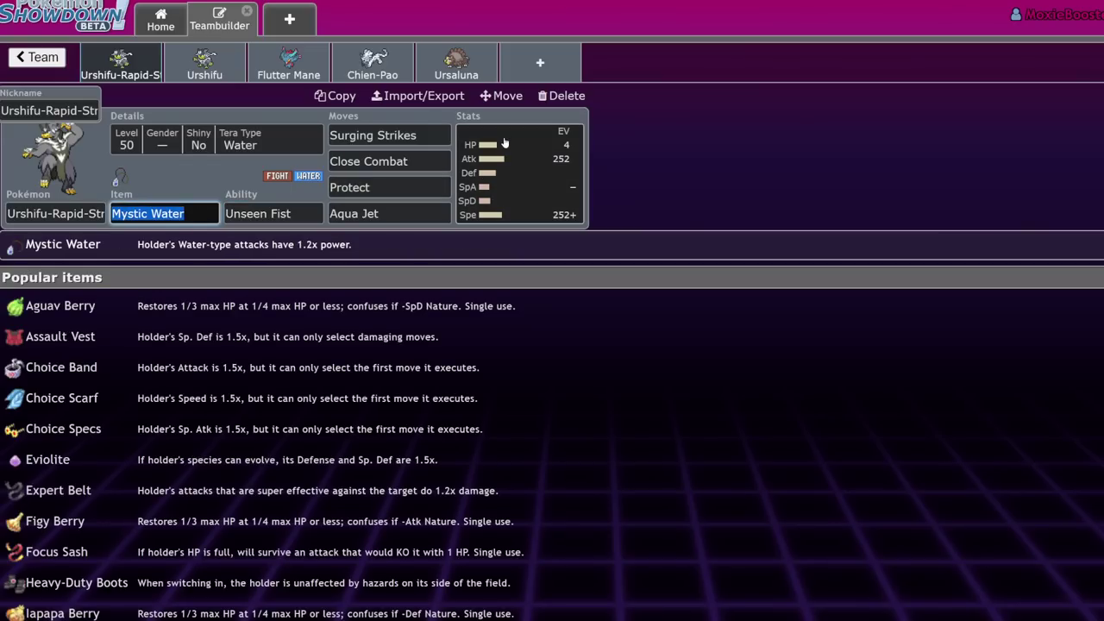
type("punbc")
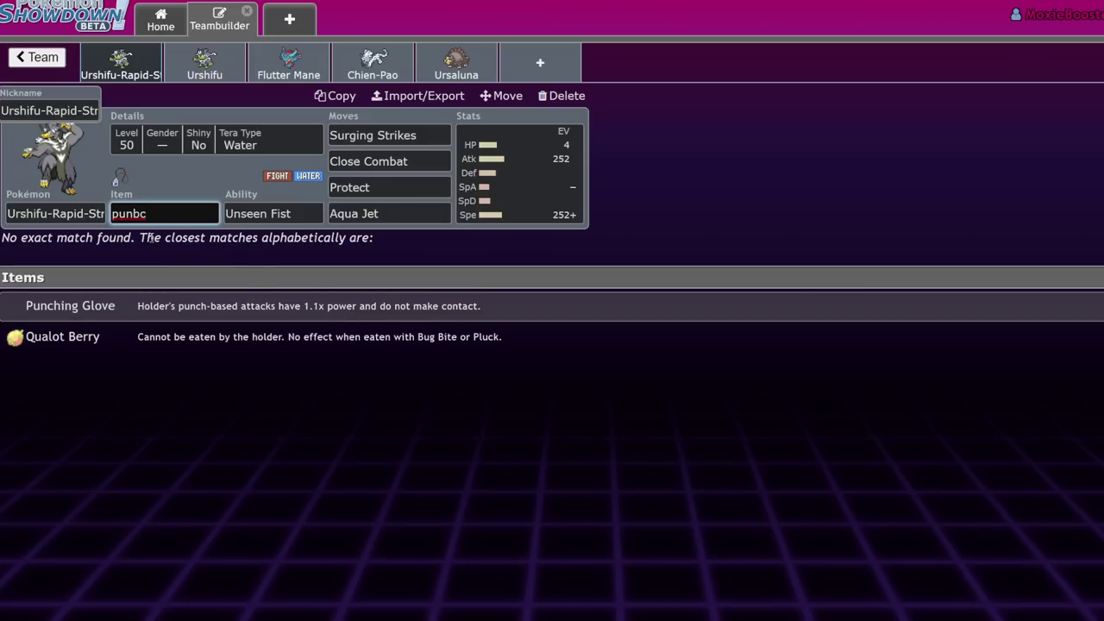
key("ctrl+a")
key("BackSpace")
type("prot")
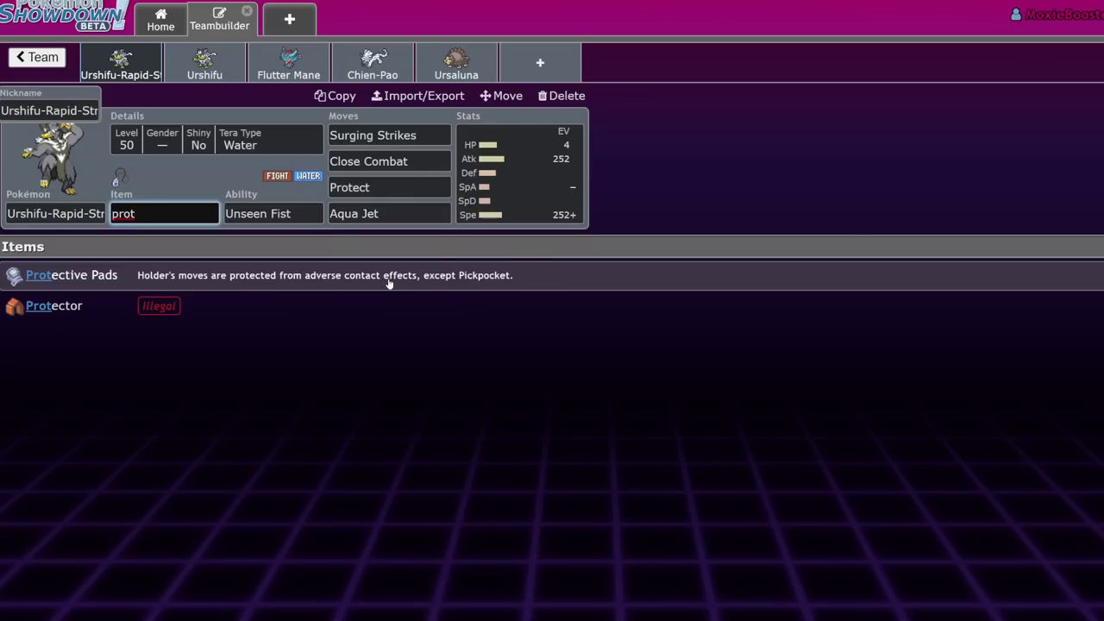
double_click(176, 214)
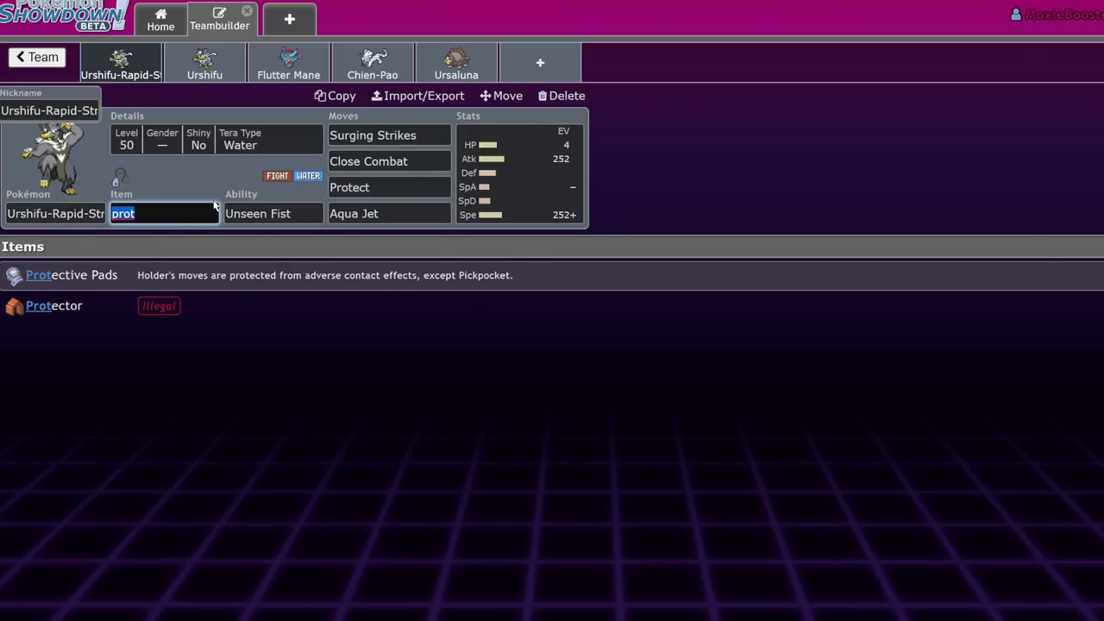
key("BackSpace")
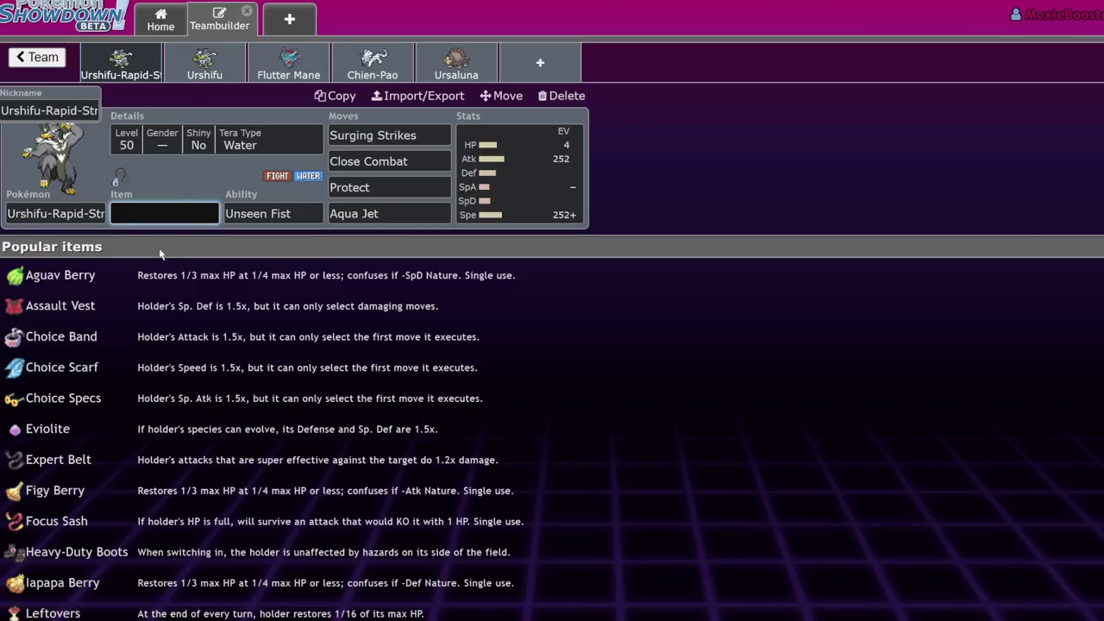
type("mys")
key("Return")
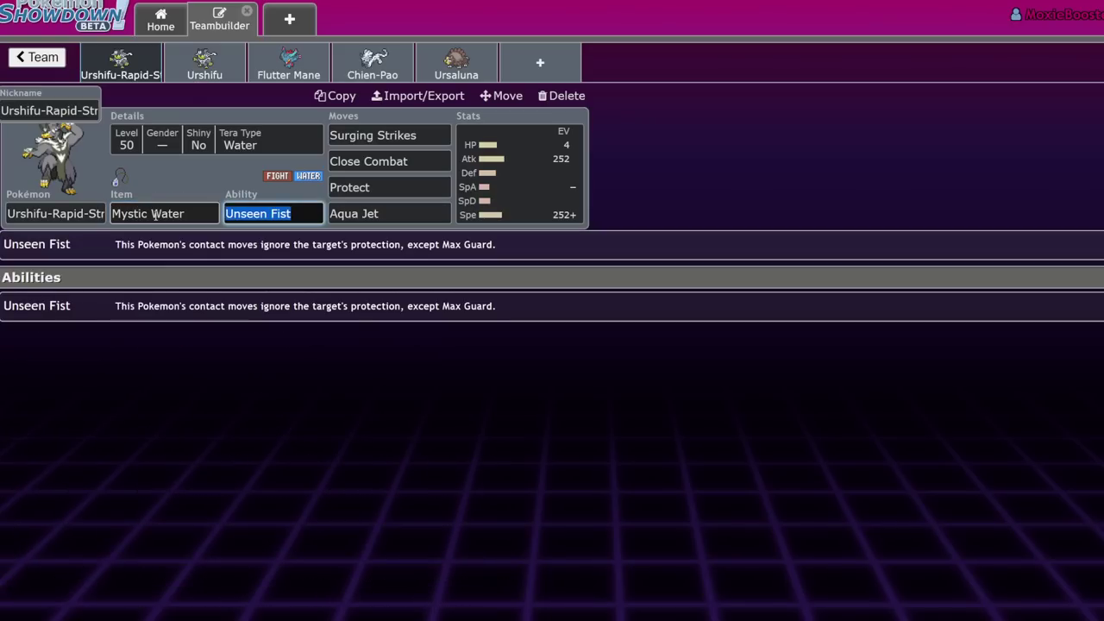
Revisit the move and item options, then show the Jolly 4 HP / 252 Atk / 252+ Spe spread
left_click(209, 213)
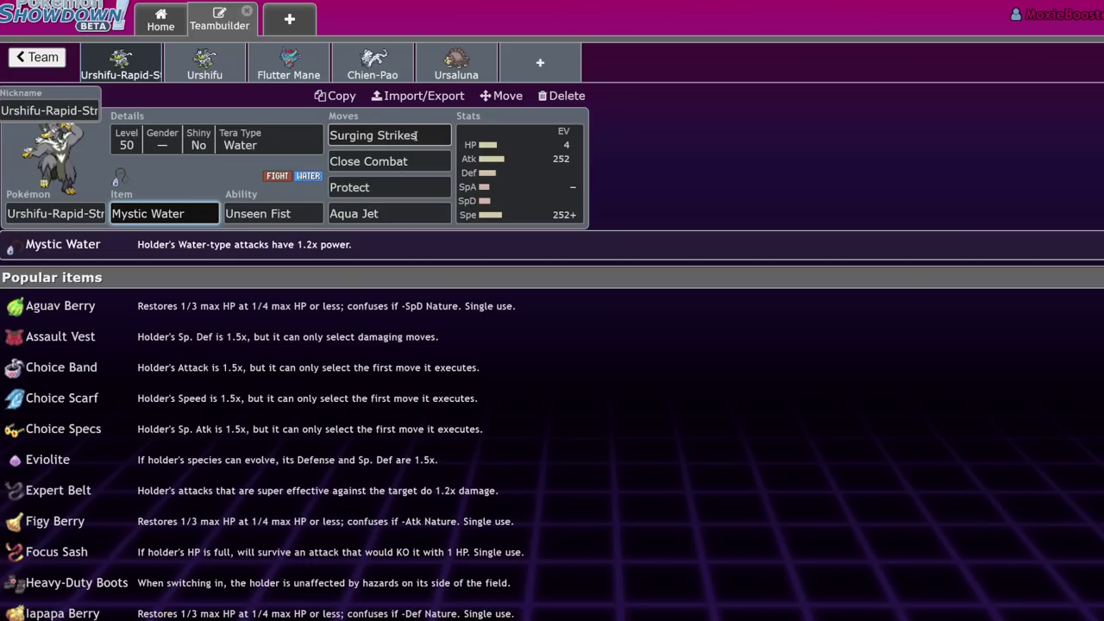
left_click(417, 136)
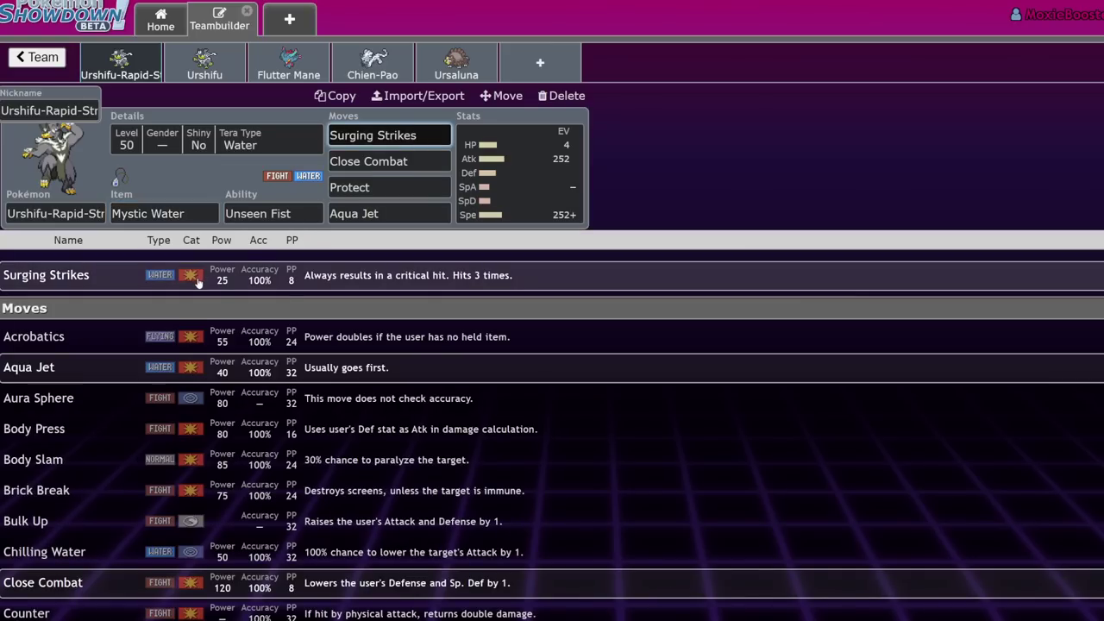
left_click(187, 214)
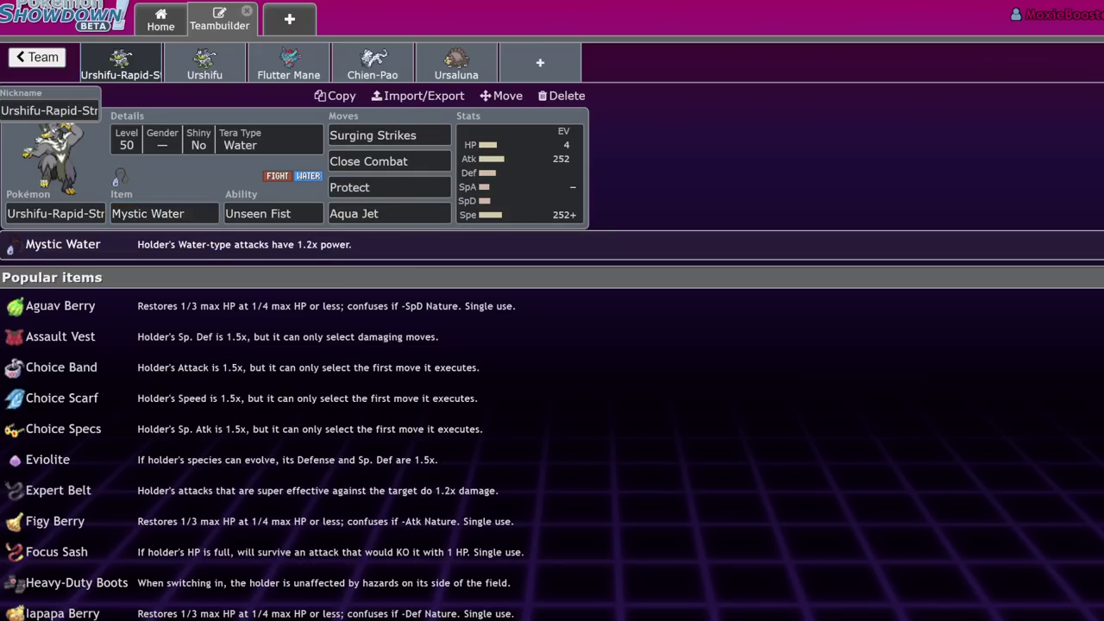
left_click(183, 214)
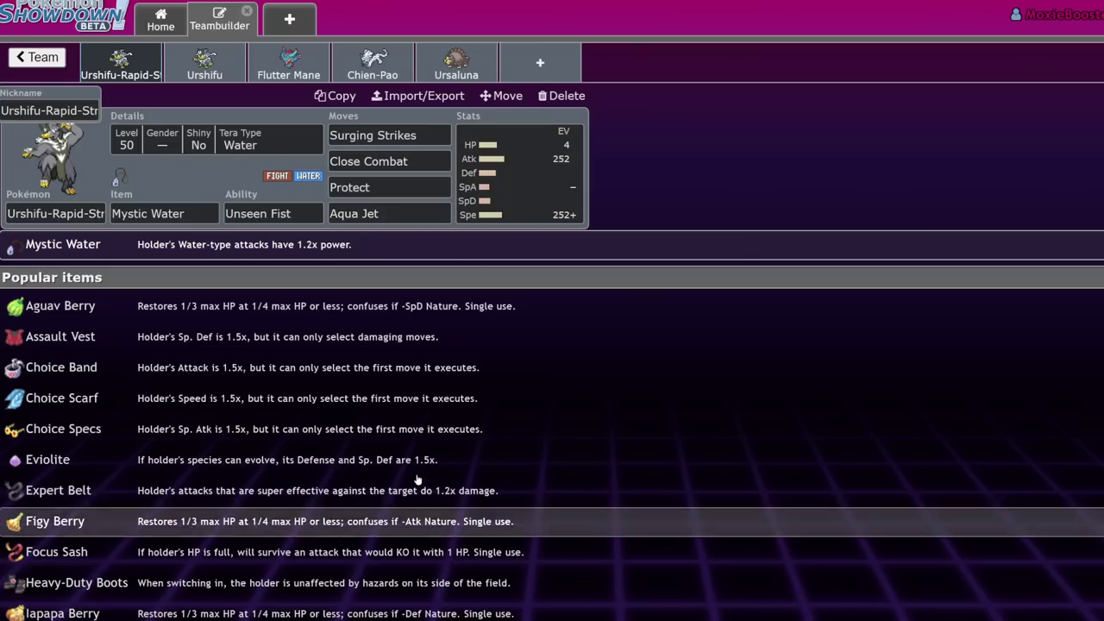
left_click(548, 192)
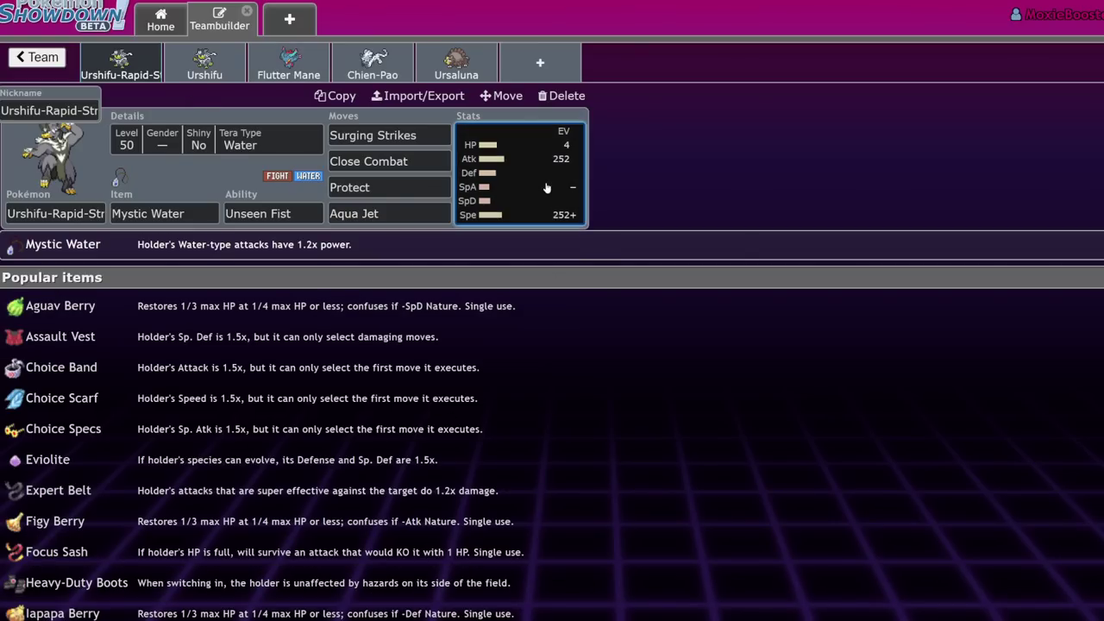
Flip to single-strike Urshifu and back to Rapid Strike, then return to the Box 682 overview
left_click(155, 73)
left_click(155, 74)
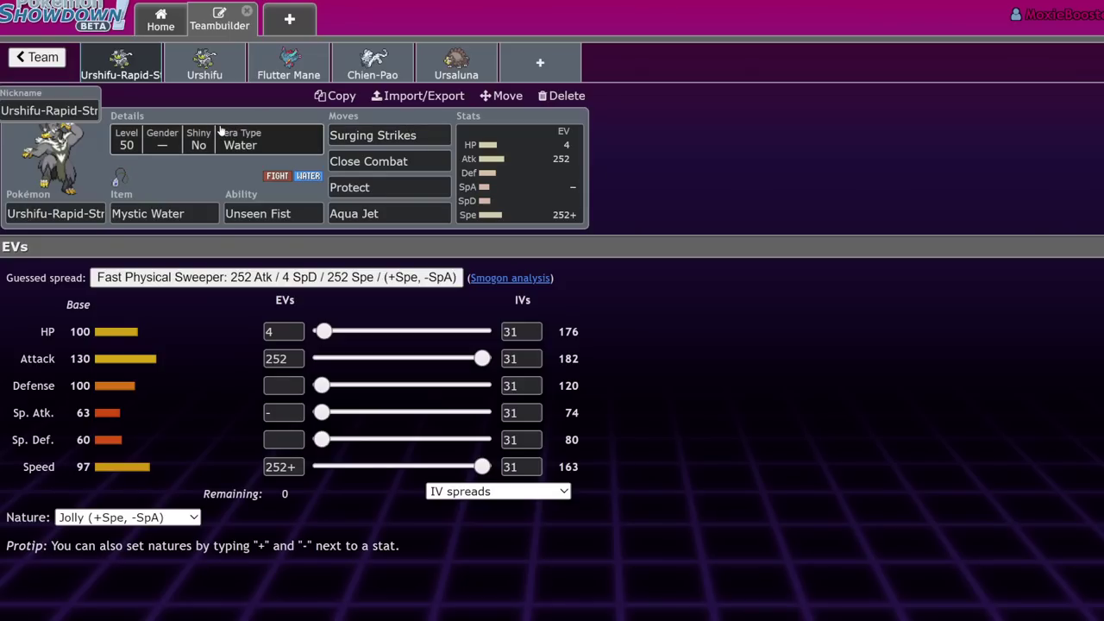
left_click(43, 62)
Give Tornadus Covert Cloak as its held item
scroll(566, 285, "down", 4)
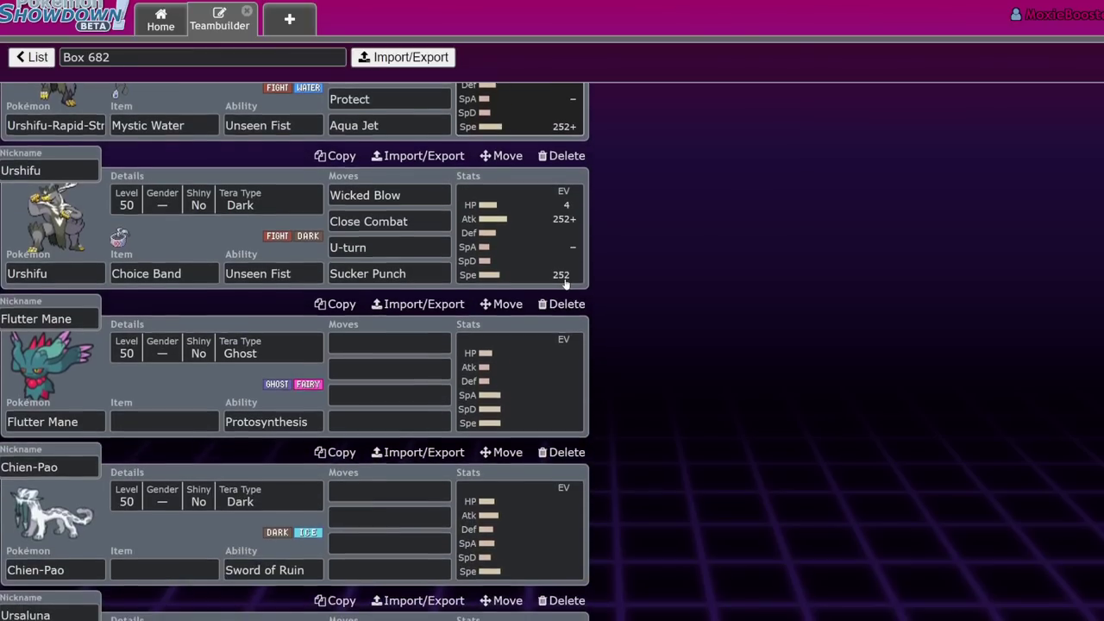
scroll(566, 284, "down", 9)
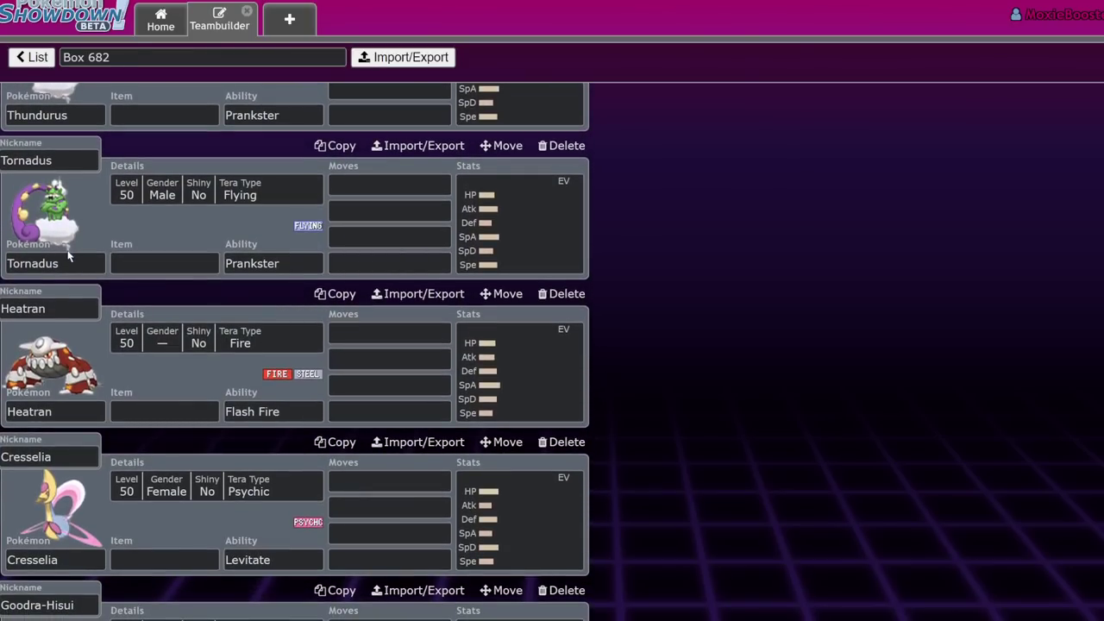
left_click(71, 257)
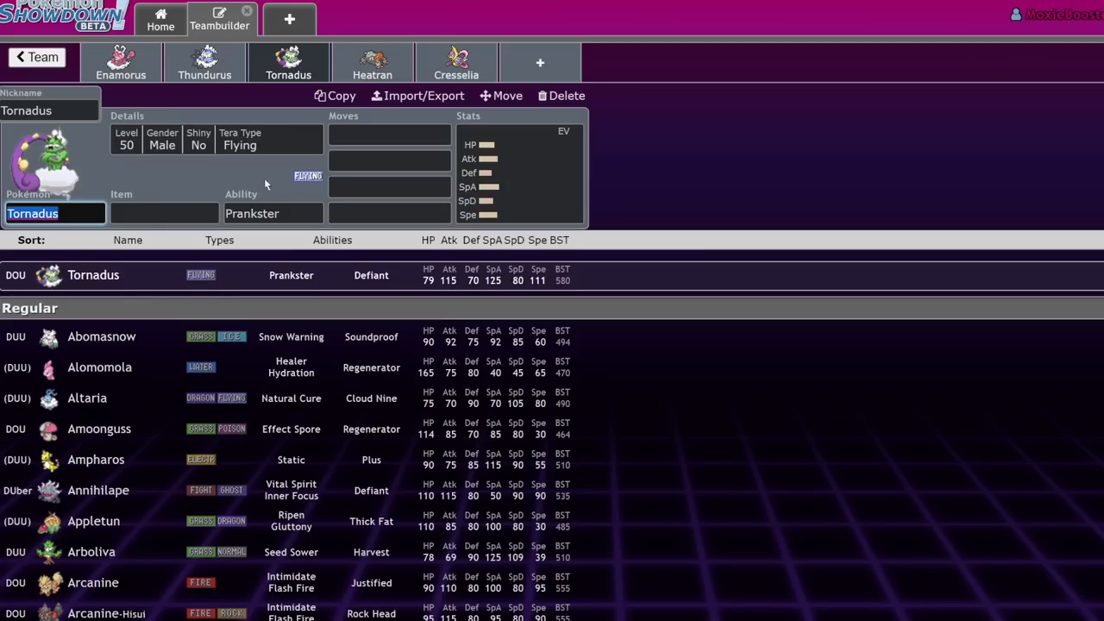
left_click(161, 214)
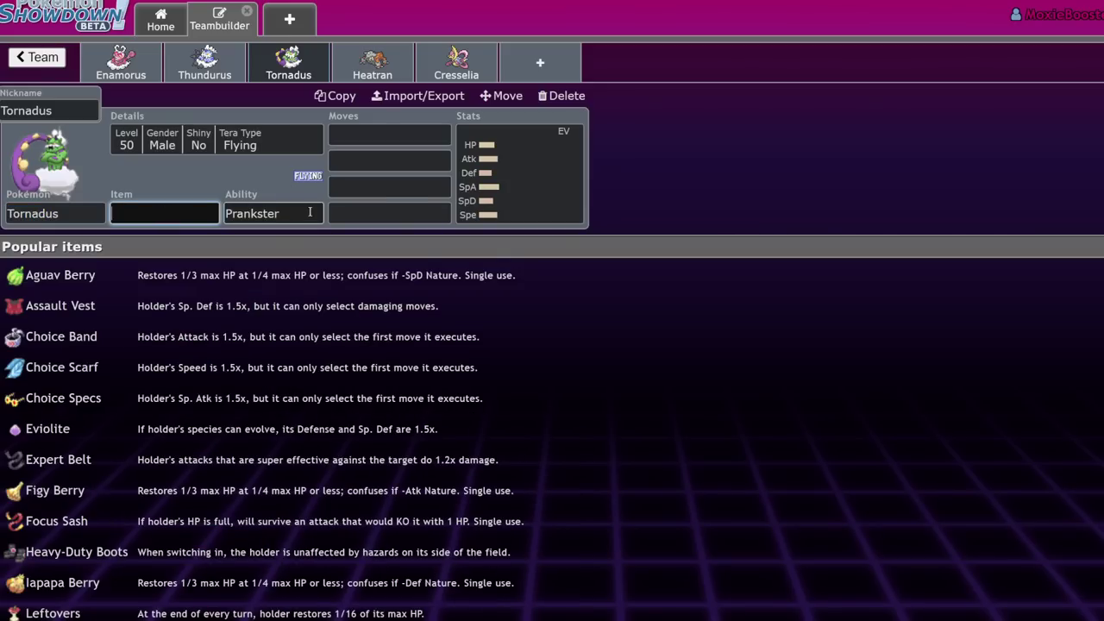
type("cov")
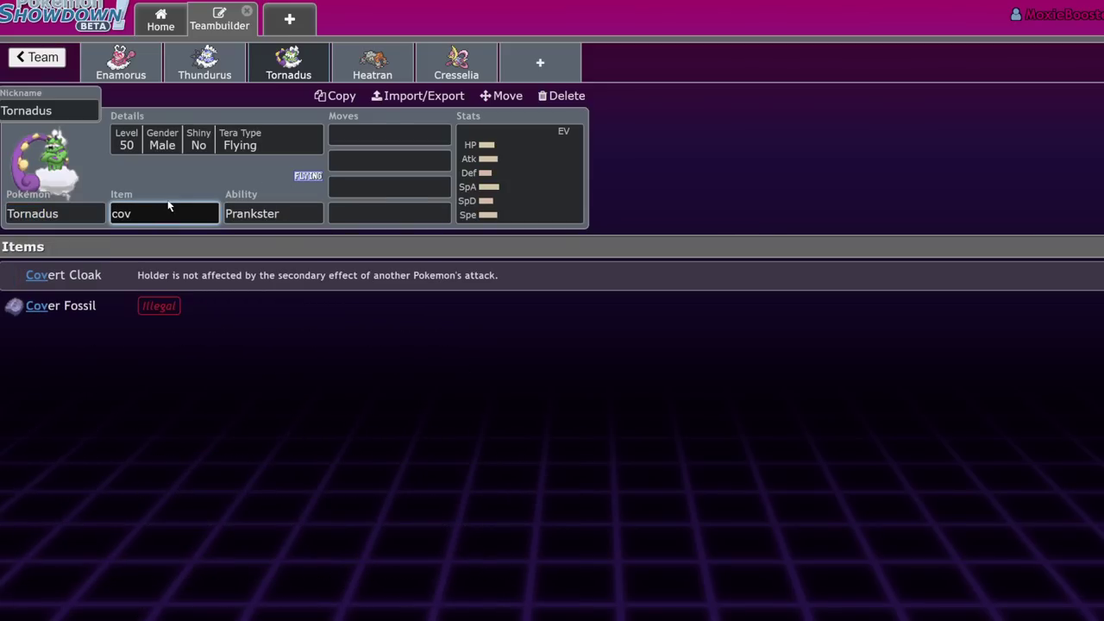
left_click(211, 273)
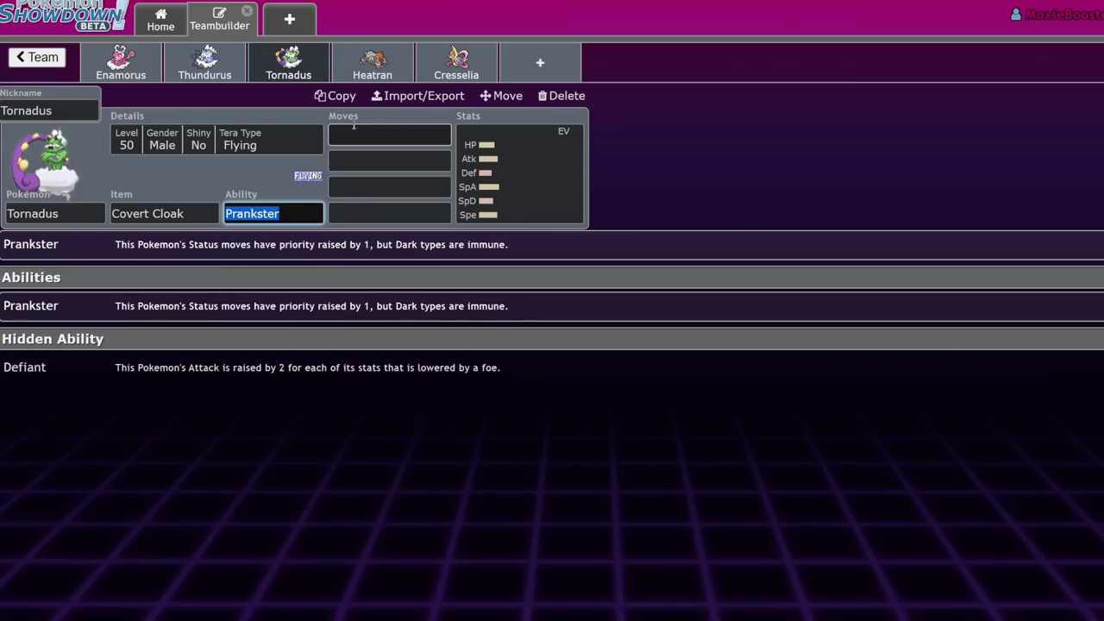
Set Tailwind as Tornadus's first move and go back to the list of all teams
left_click(418, 132)
type("tail")
key("Return")
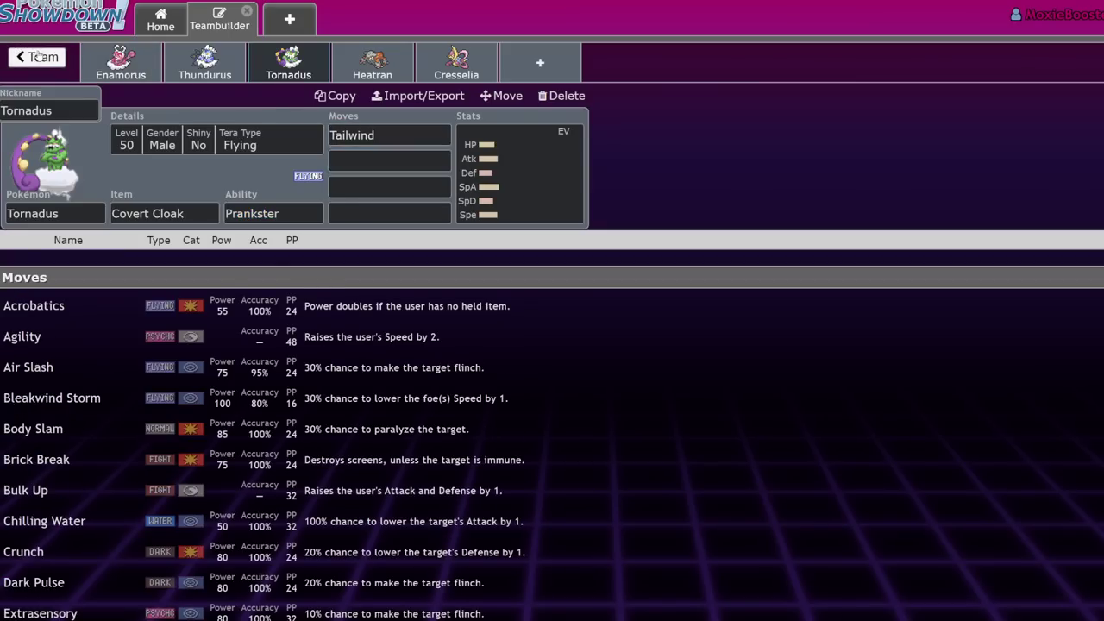
left_click(38, 57)
left_click(39, 76)
left_click(306, 276)
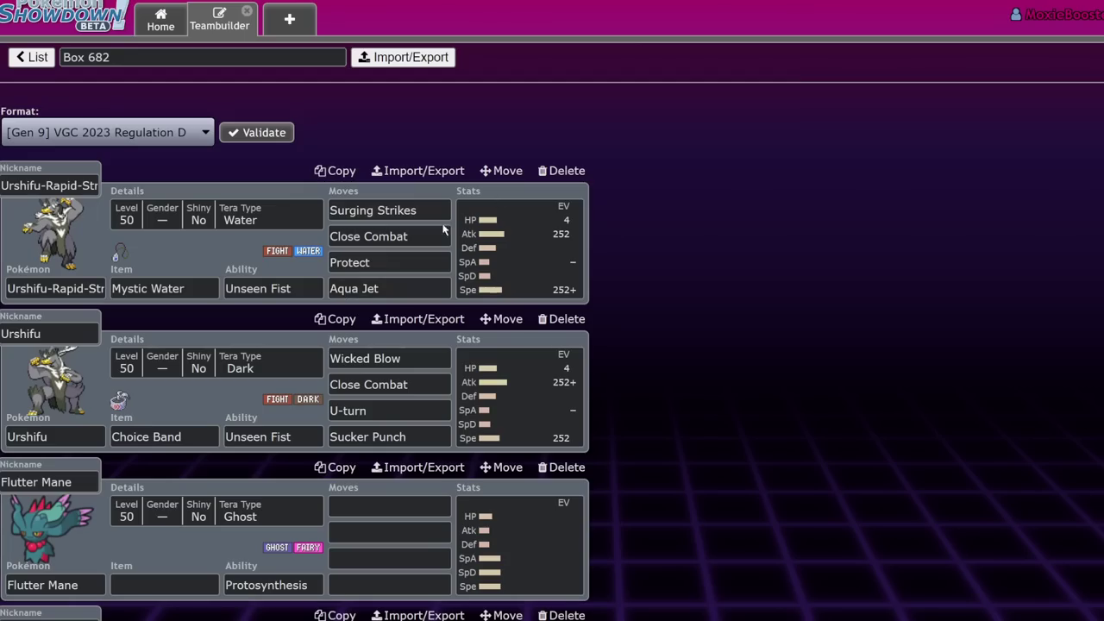
left_click(546, 231)
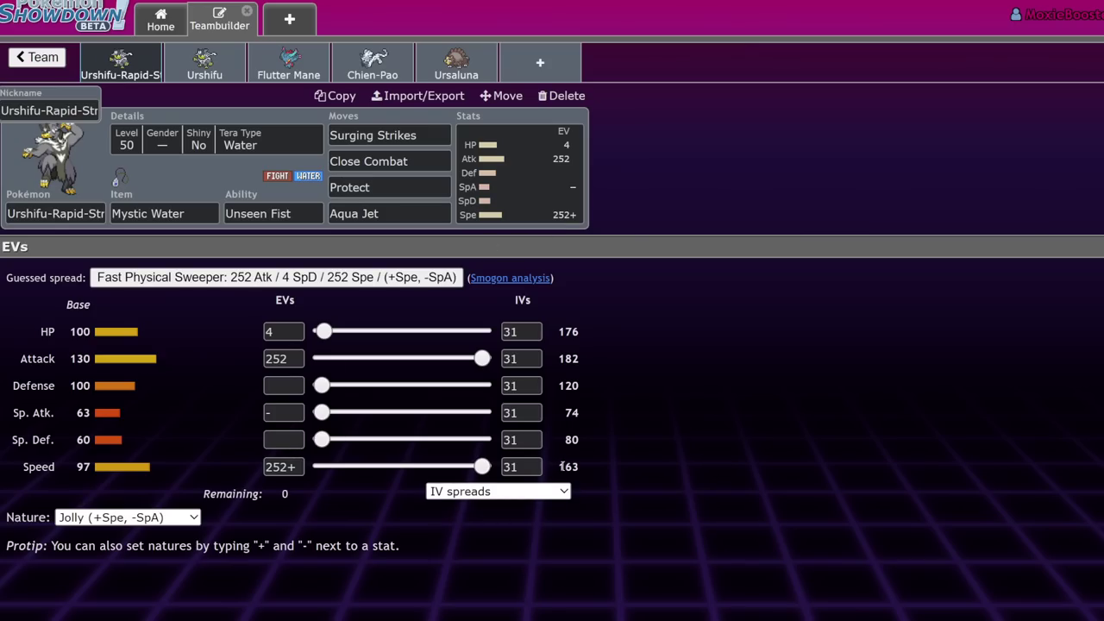
left_click_drag(562, 466, 609, 468)
left_click(656, 525)
left_click(32, 57)
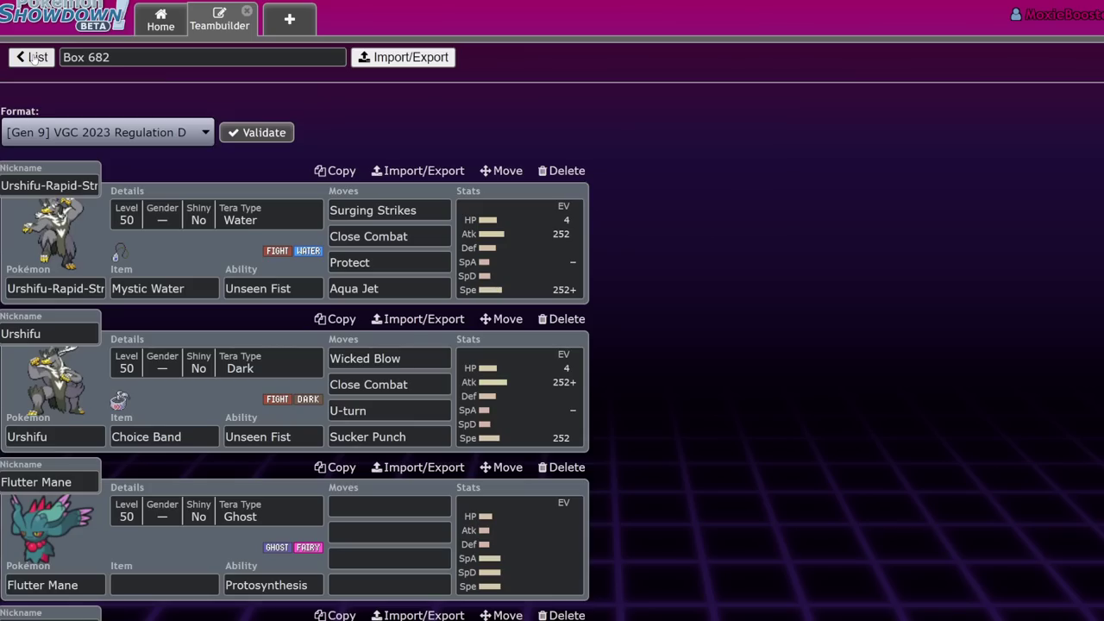
left_click(33, 57)
left_click(285, 312)
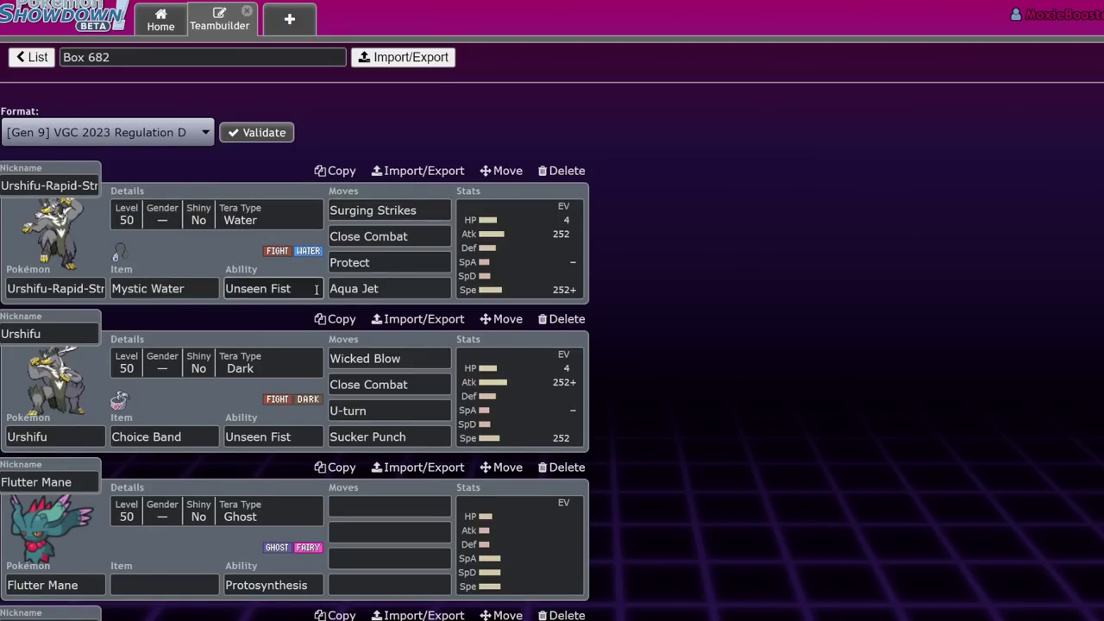
scroll(312, 293, "down", 10)
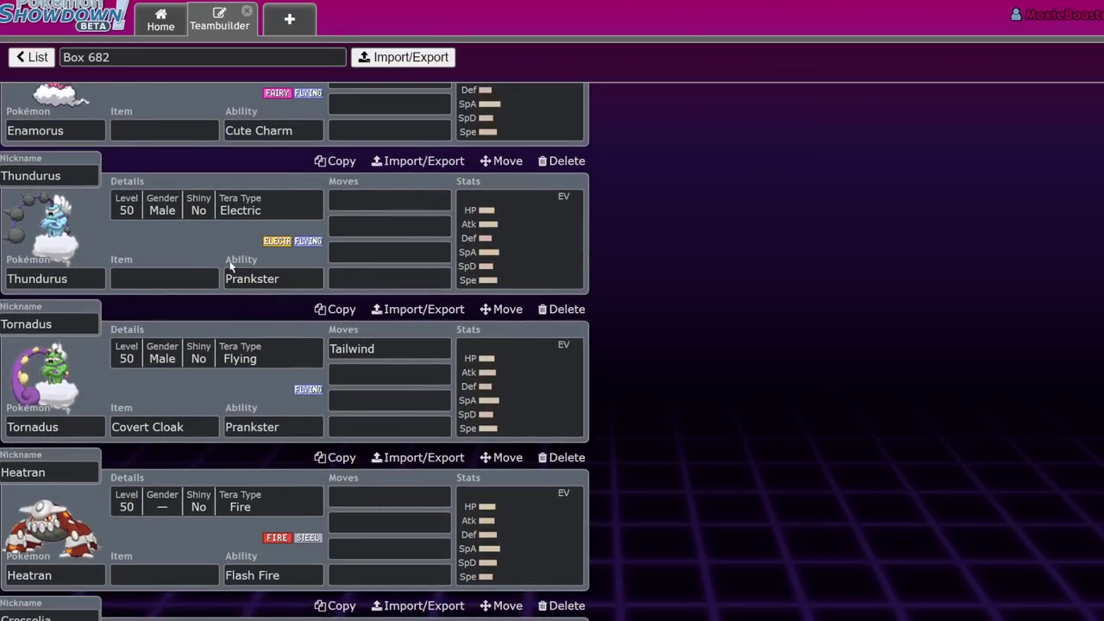
Give Tornadus Rain Dance as its second move, then show Urshifu-Rapid-Strike's Jolly EV spread
left_click(411, 373)
type("rain")
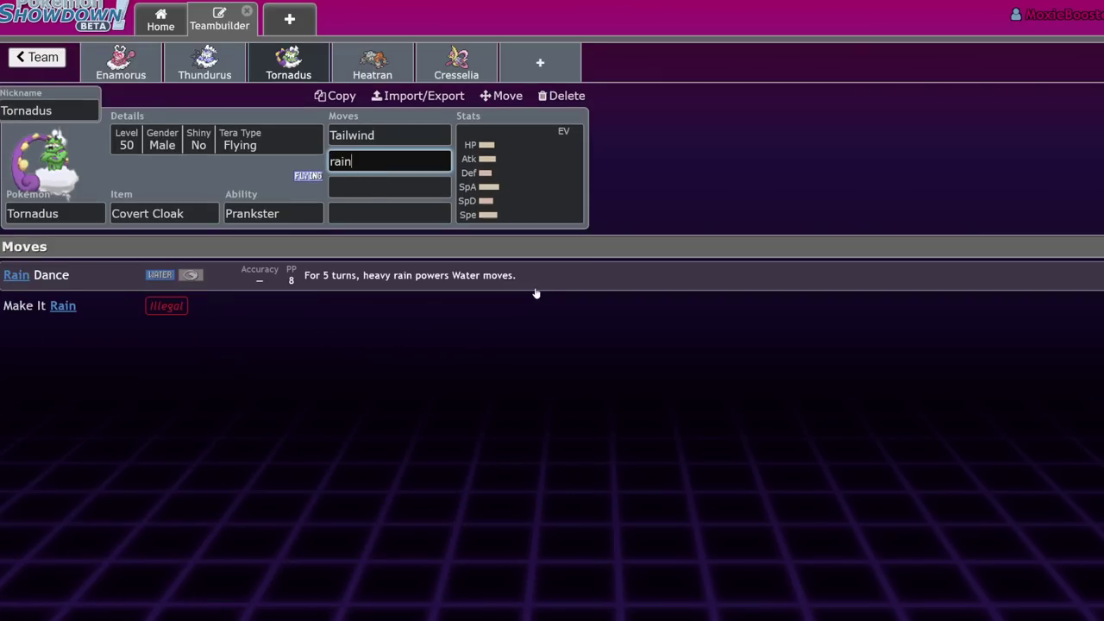
key("Return")
left_click(411, 154)
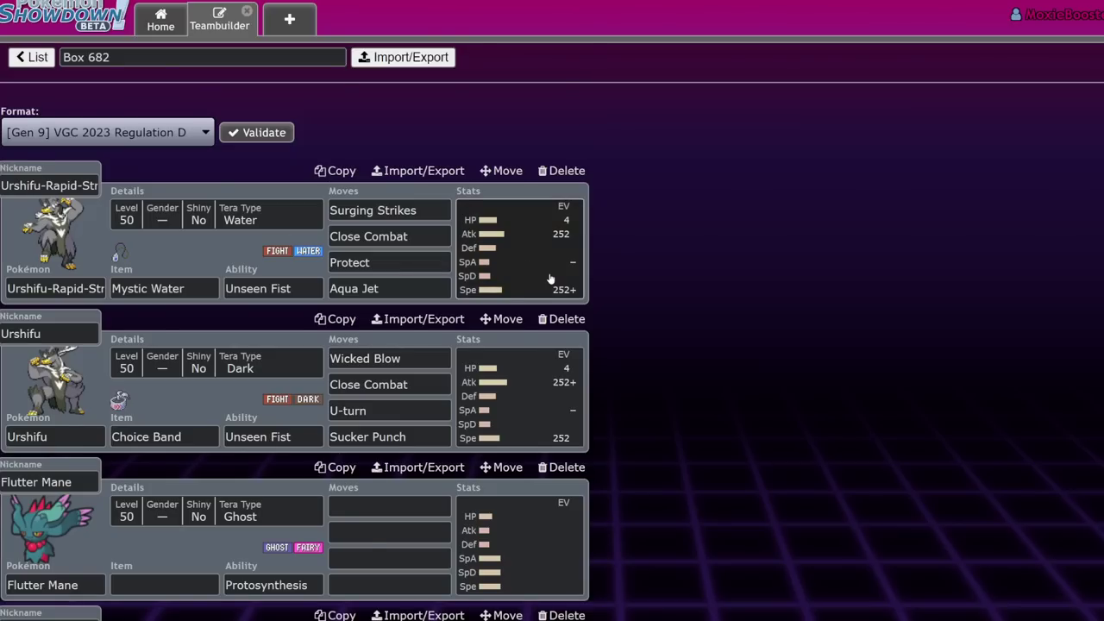
left_click(520, 253)
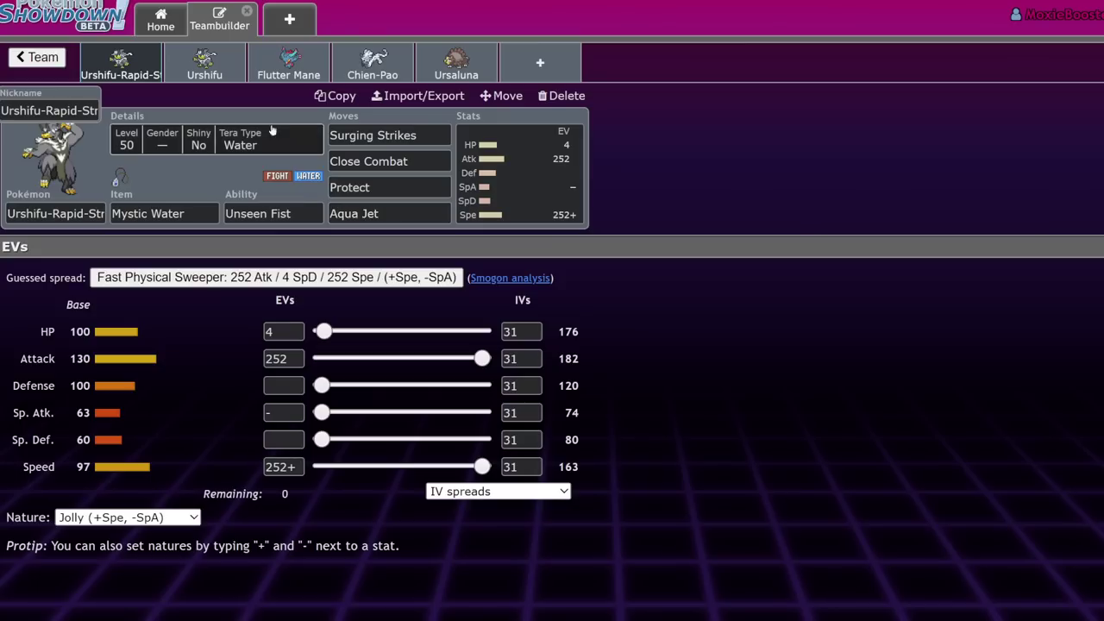
Check Urshifu's Adamant set and toggle Cresselia's Terastal on and off to compare Wicked Blow
left_click(204, 62)
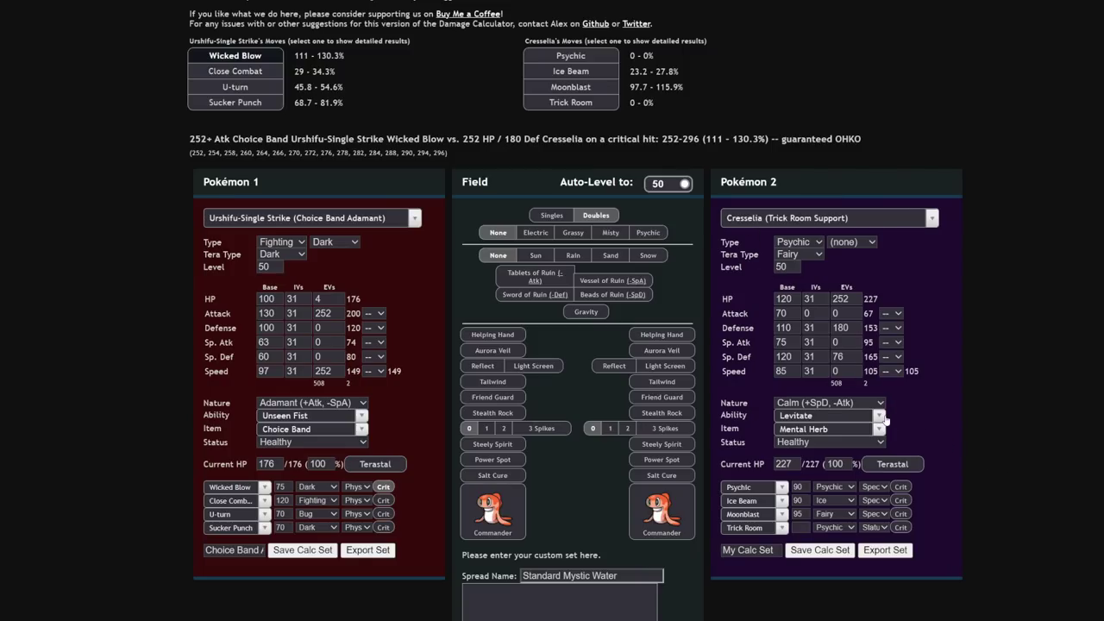
left_click(890, 467)
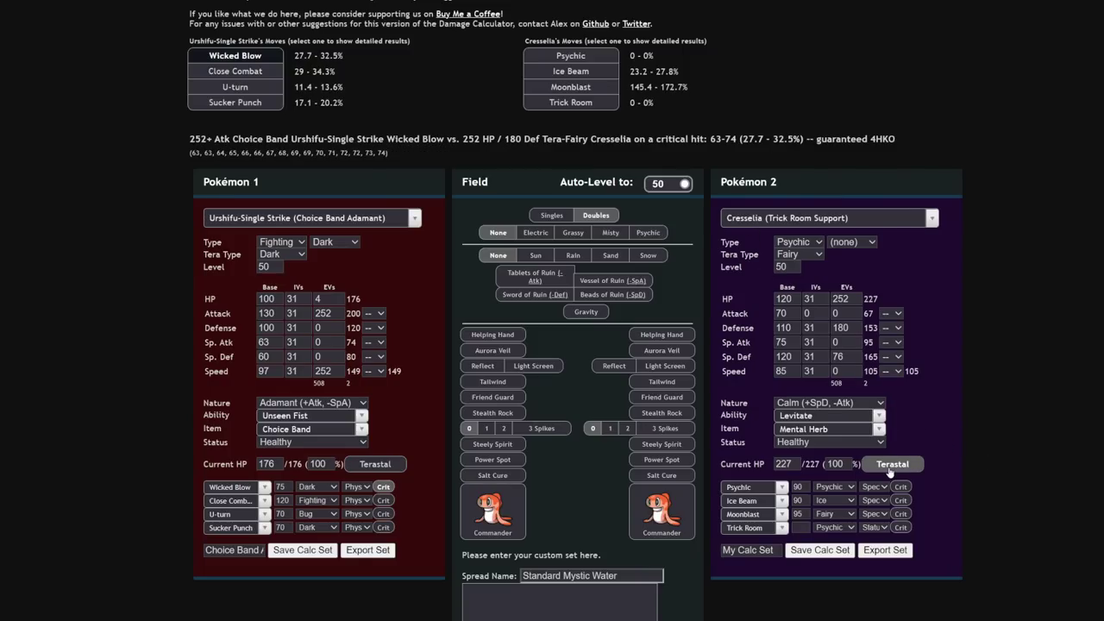
left_click(890, 466)
Make Trick Room Guts Ursaluna the defender and show Close Combat's 136.7–162% OHKO
left_click(787, 219)
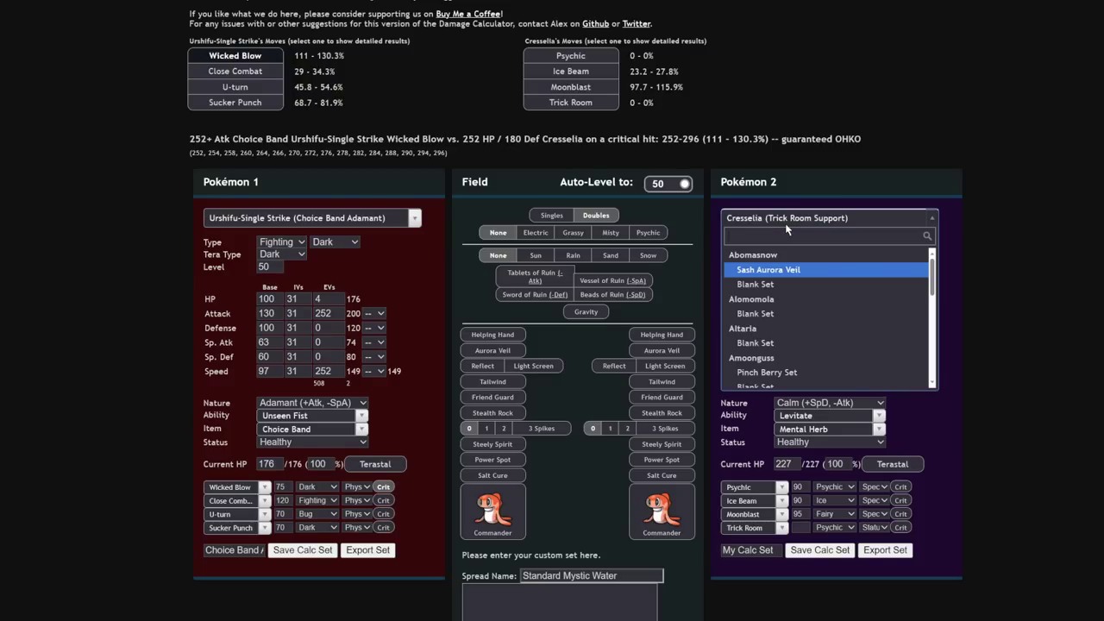
type("urs")
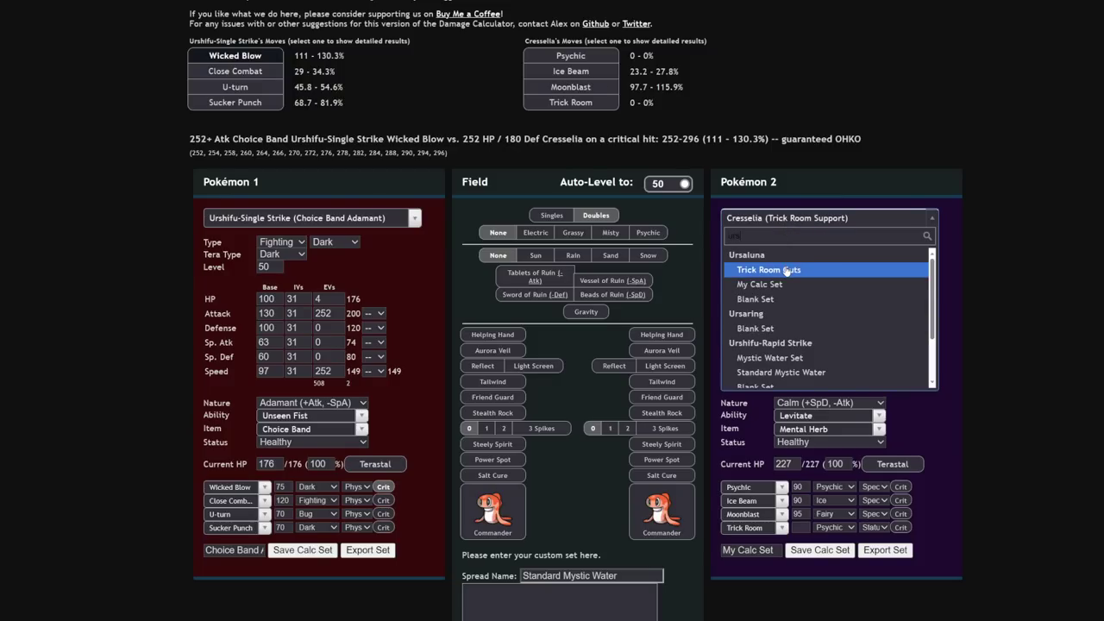
left_click(785, 269)
left_click(242, 74)
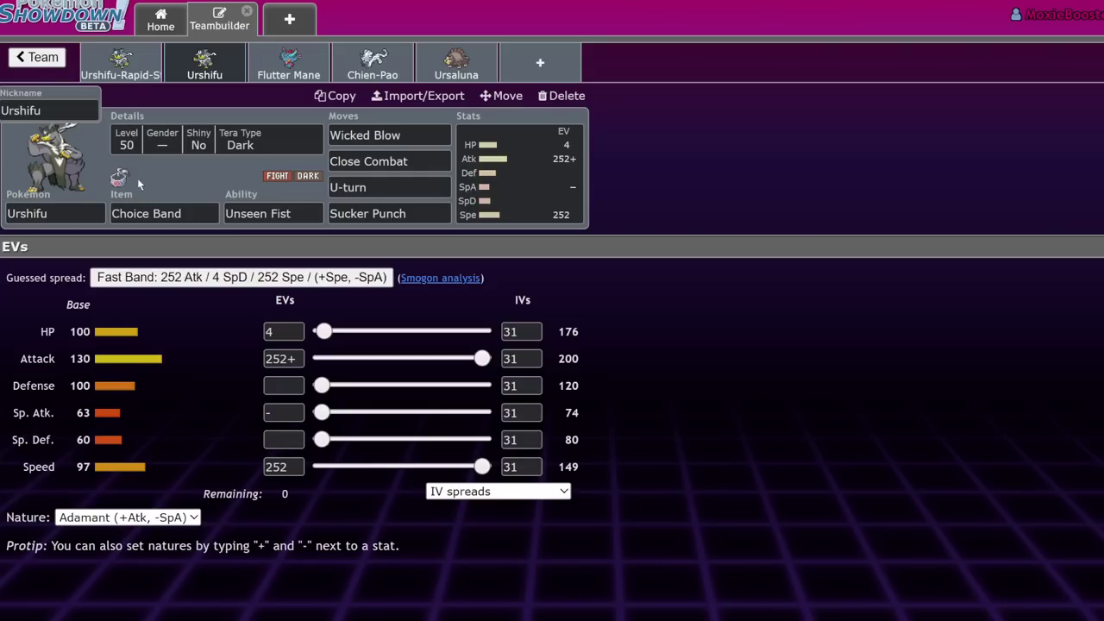
Flip through the Urshifu, Urshifu-Rapid-Strike and Ursaluna sets, then open Urshifu-Rapid-Strike's EV spread
left_click(121, 65)
left_click(204, 65)
left_click(123, 64)
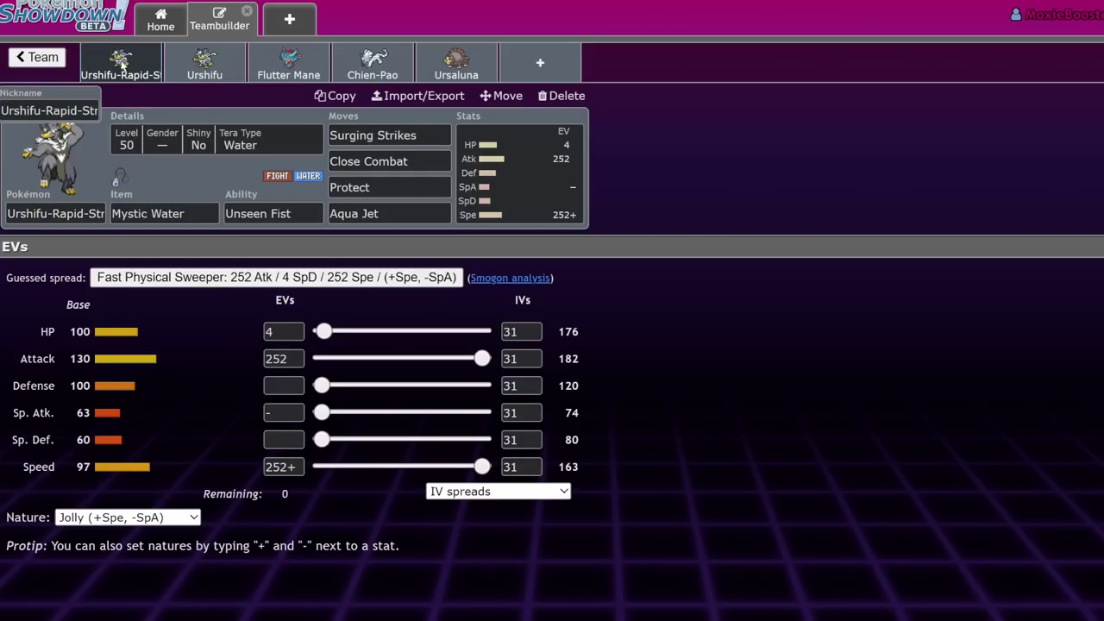
left_click(432, 66)
left_click(34, 60)
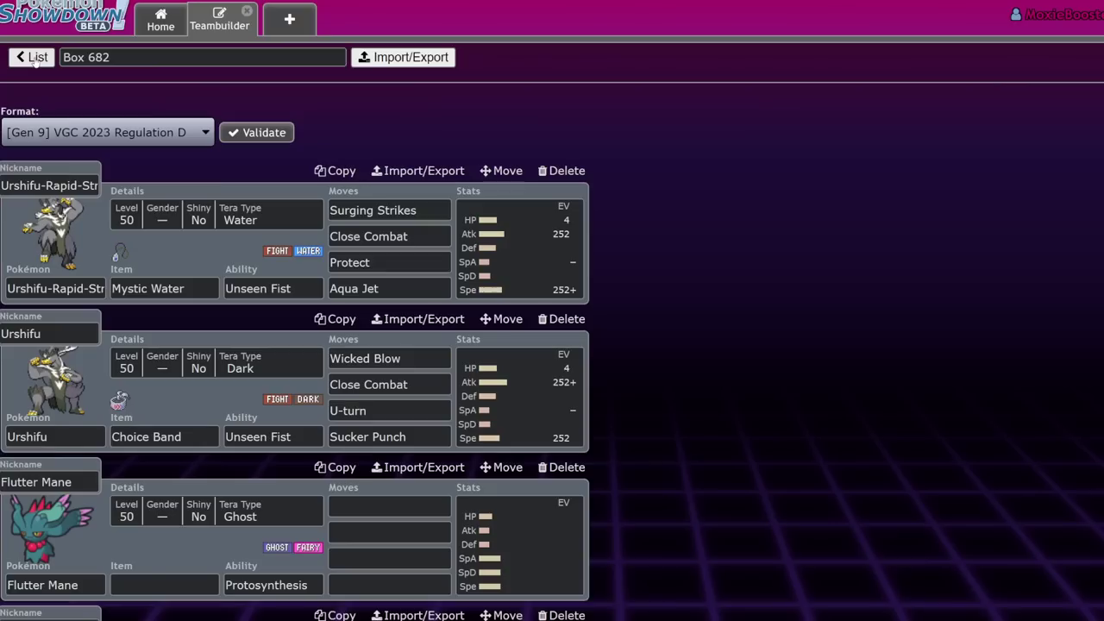
left_click(559, 249)
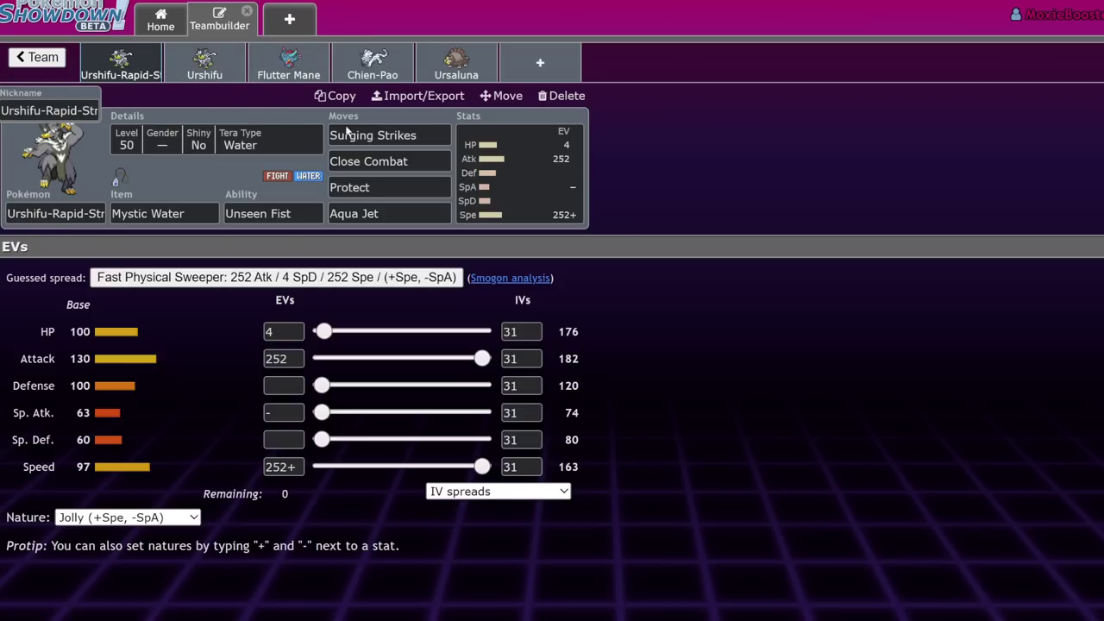
Revisit both Urshifu sets from the Box 682 overview, then scroll down the team list
left_click(35, 57)
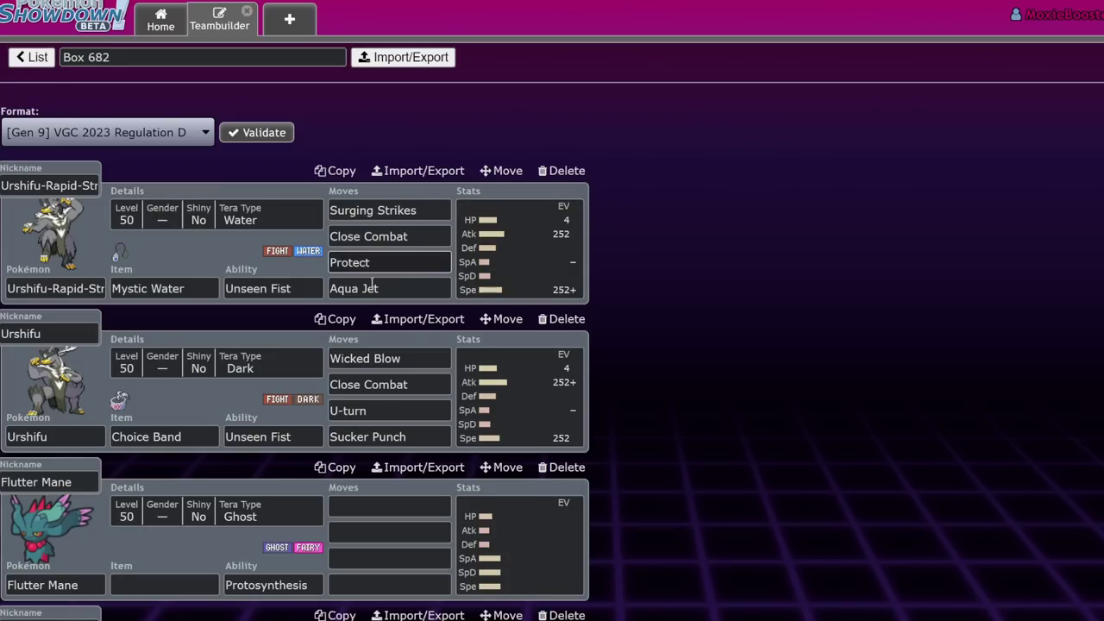
scroll(552, 242, "down", 3)
scroll(552, 241, "up", 3)
left_click(559, 247)
left_click(207, 69)
left_click(115, 75)
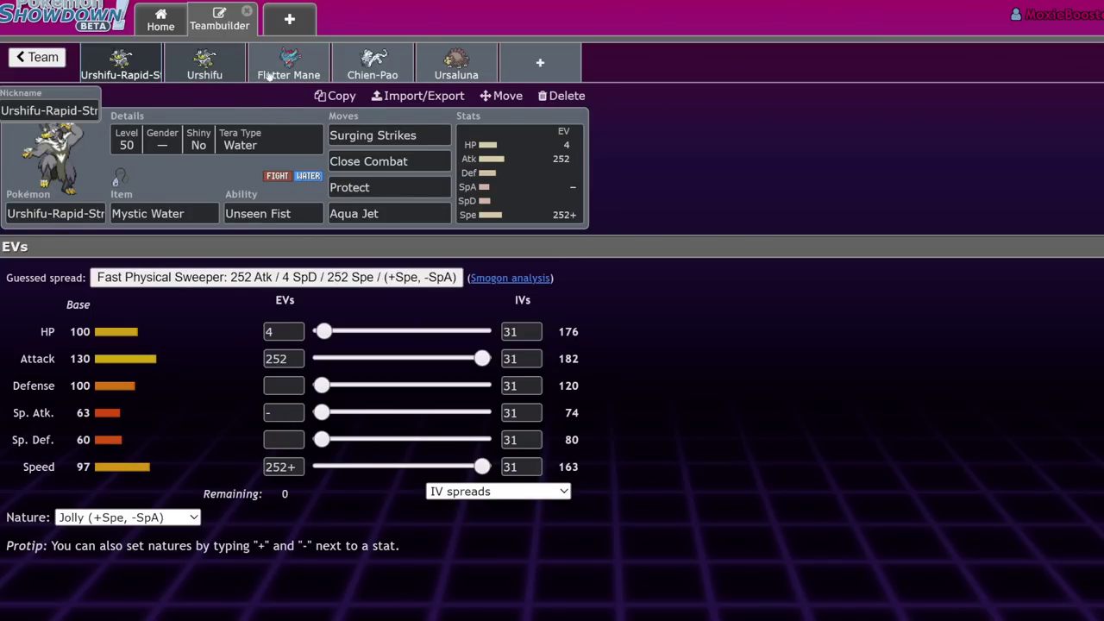
left_click(38, 59)
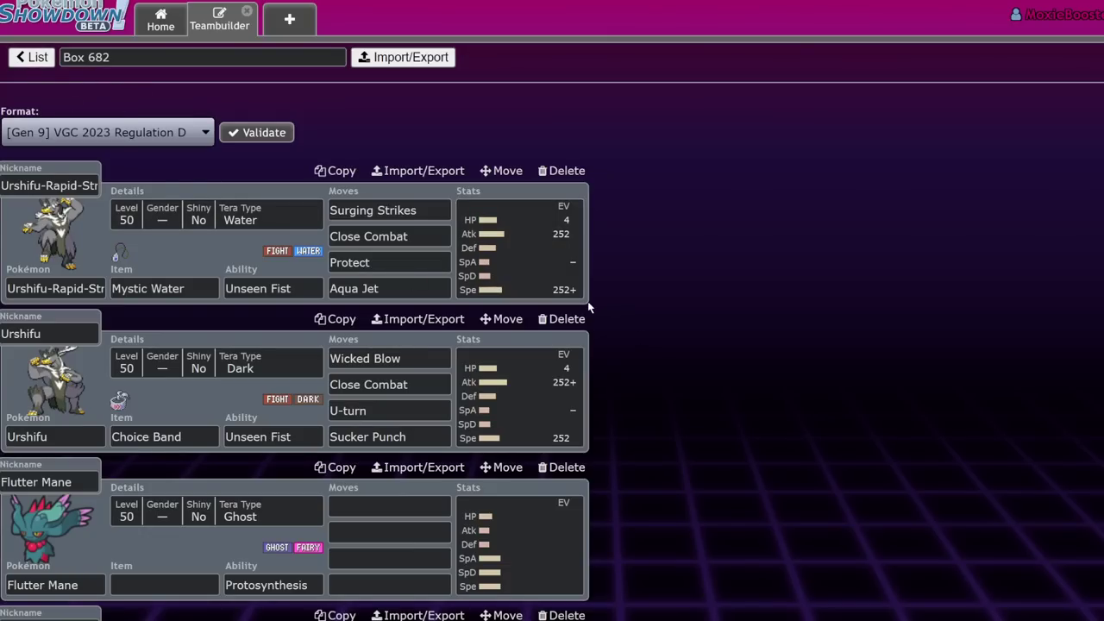
scroll(512, 263, "down", 5)
scroll(513, 268, "down", 2)
scroll(513, 267, "up", 2)
Open Chien-Pao's set, then step through Ursaluna, Enamorus, Thundurus, Tornadus, Heatran, Cresselia and Goodra-Hisui
left_click(509, 288)
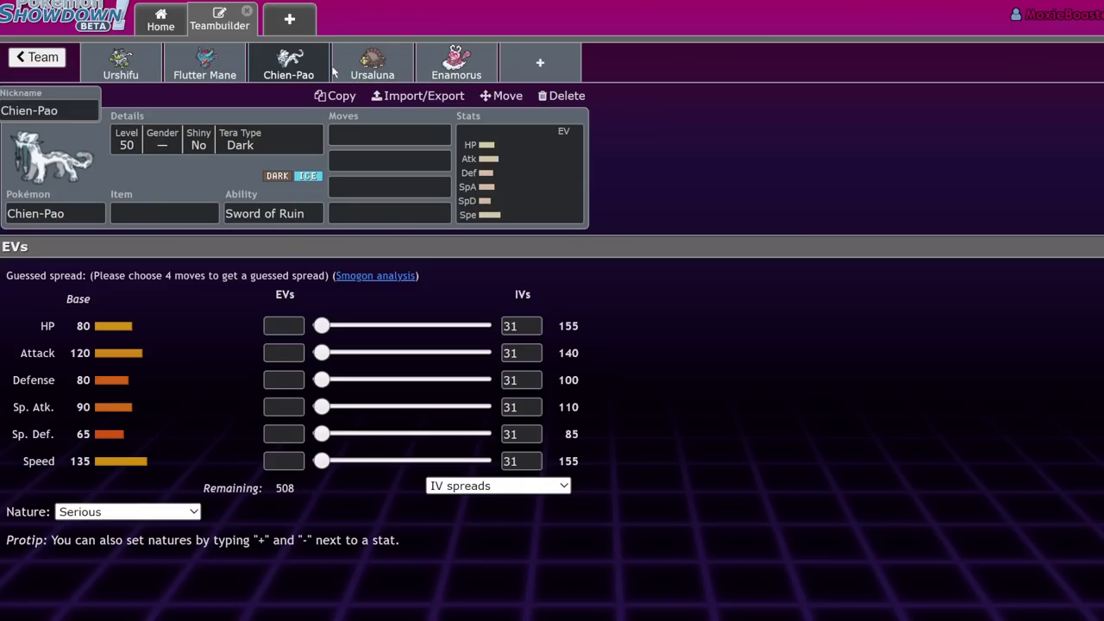
left_click(373, 63)
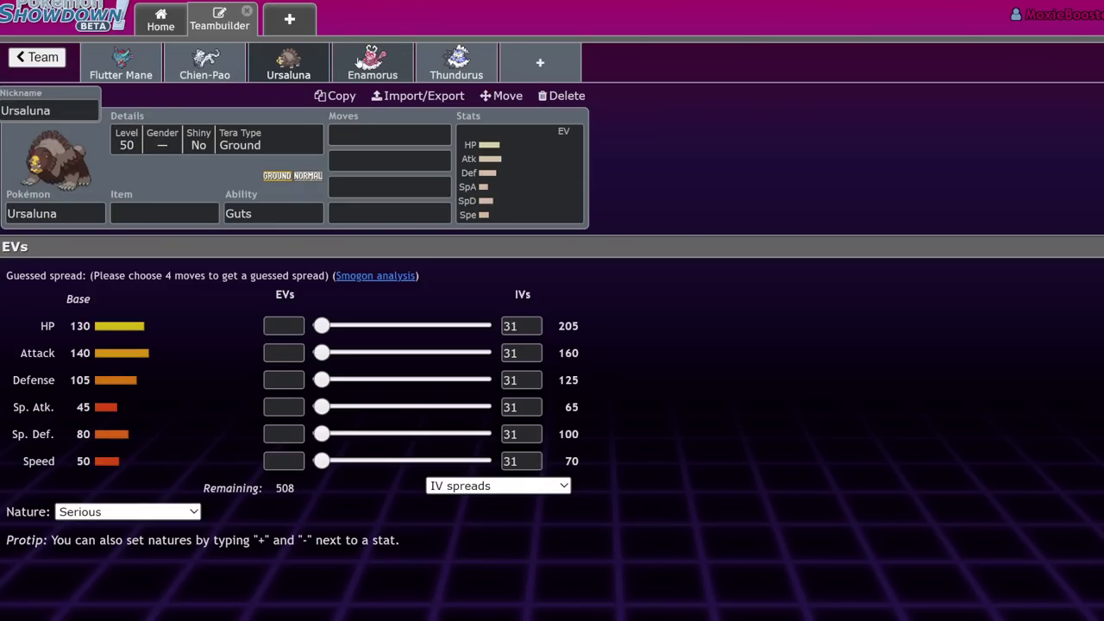
left_click(371, 66)
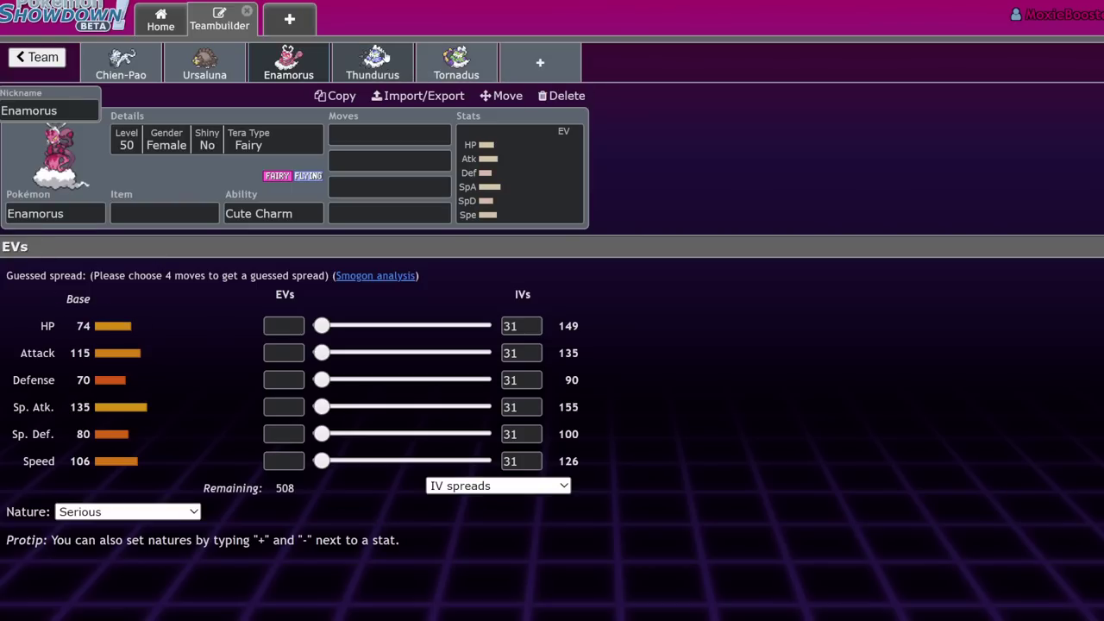
left_click(373, 62)
left_click(117, 215)
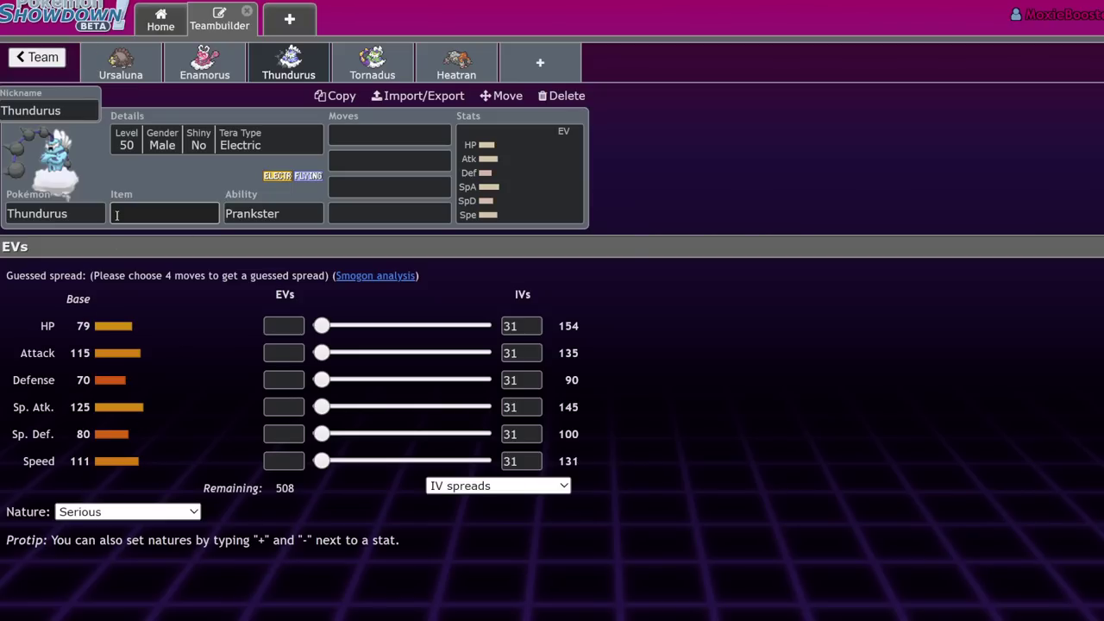
left_click(372, 62)
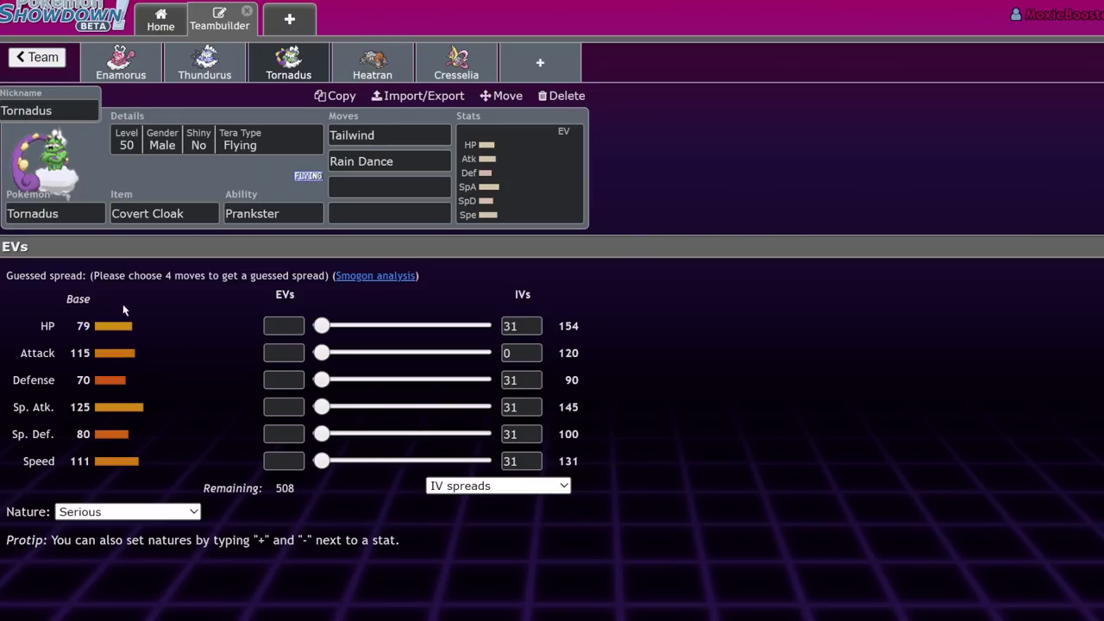
left_click(353, 71)
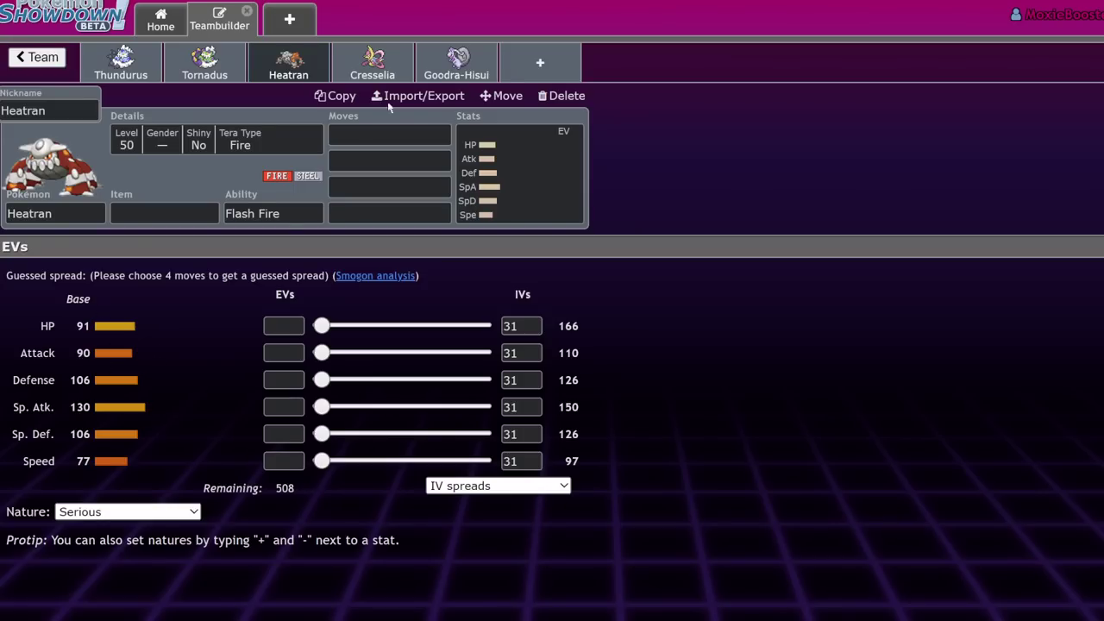
left_click(372, 60)
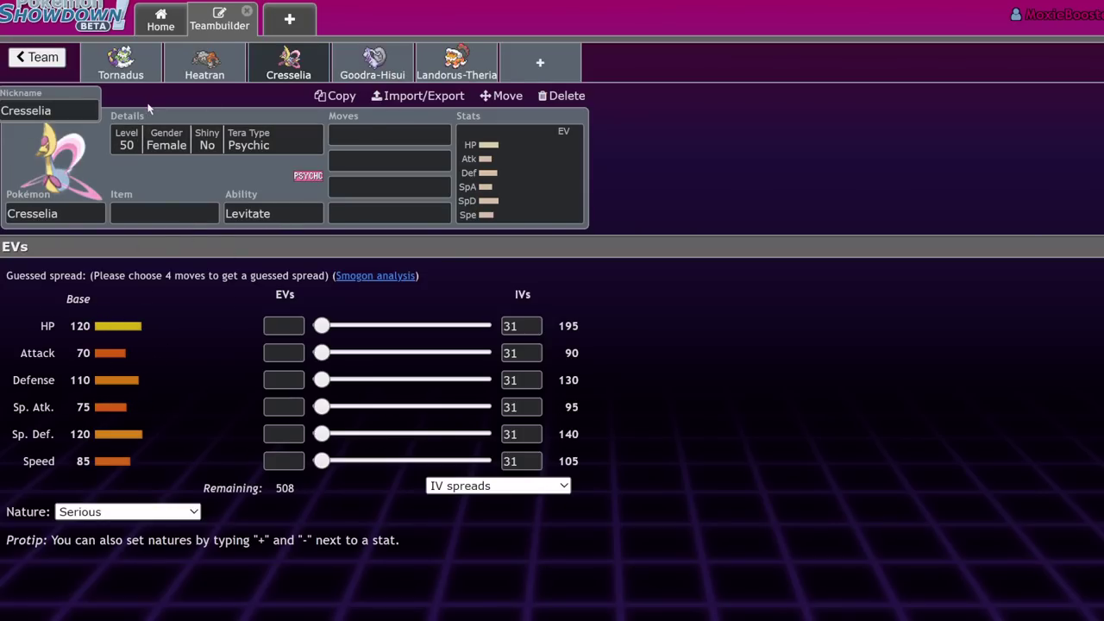
left_click(372, 60)
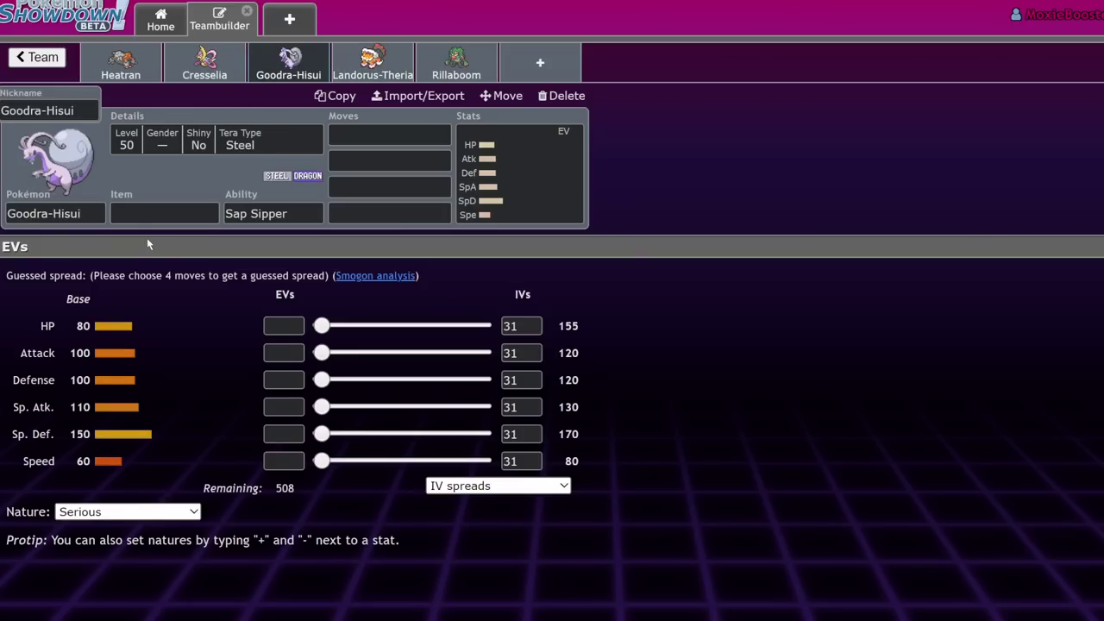
Set Goodra-Hisui's ability to Shell Armor and its first move to Acid Armor
left_click(298, 220)
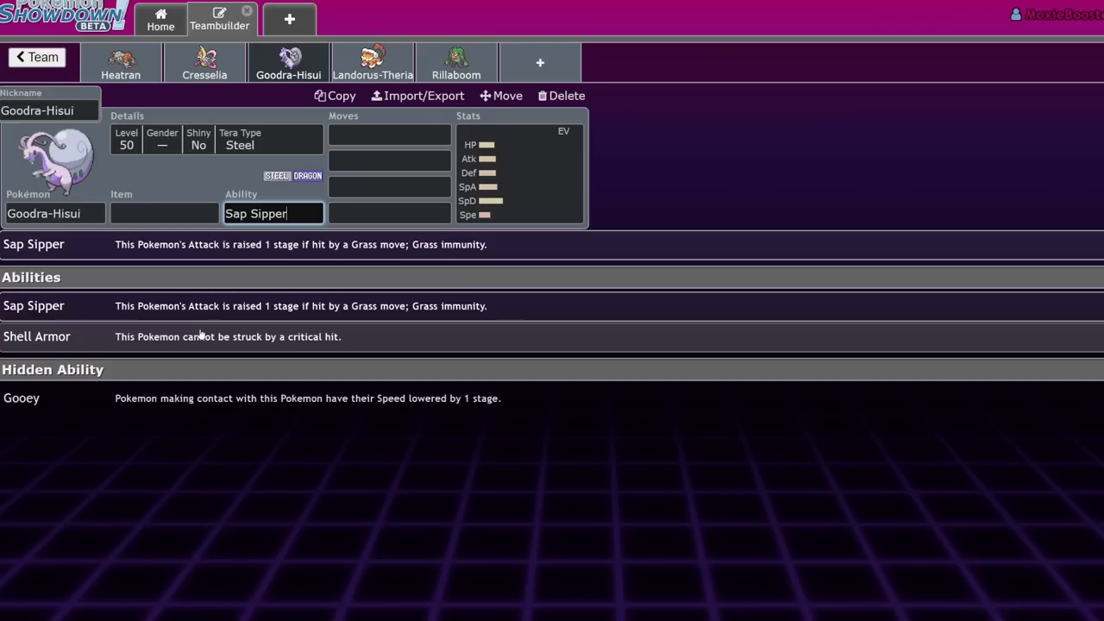
left_click(201, 335)
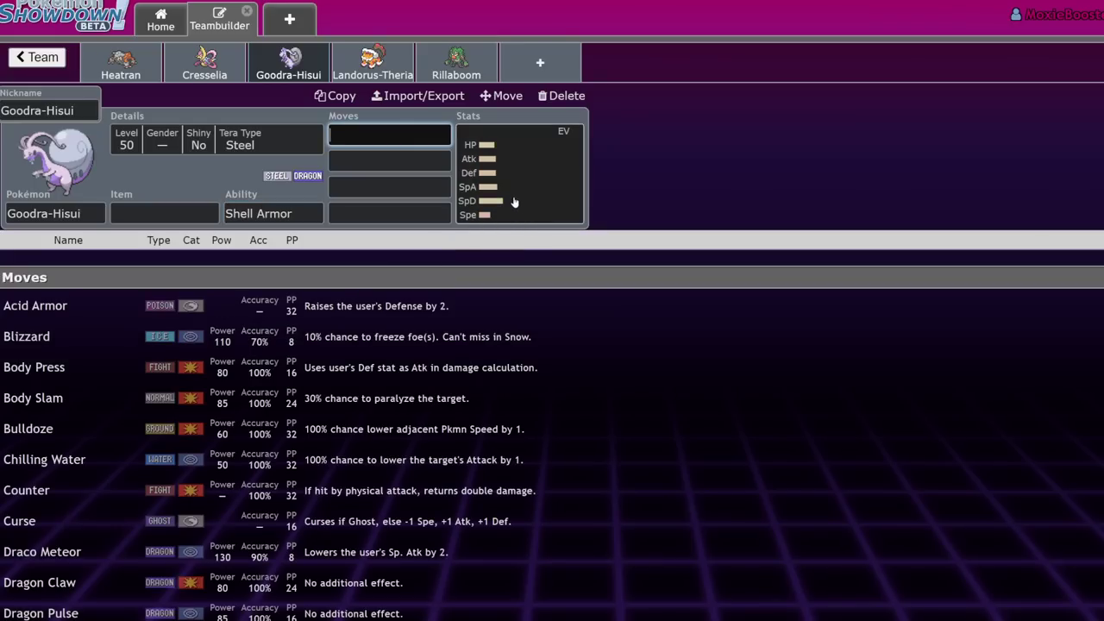
type("iro")
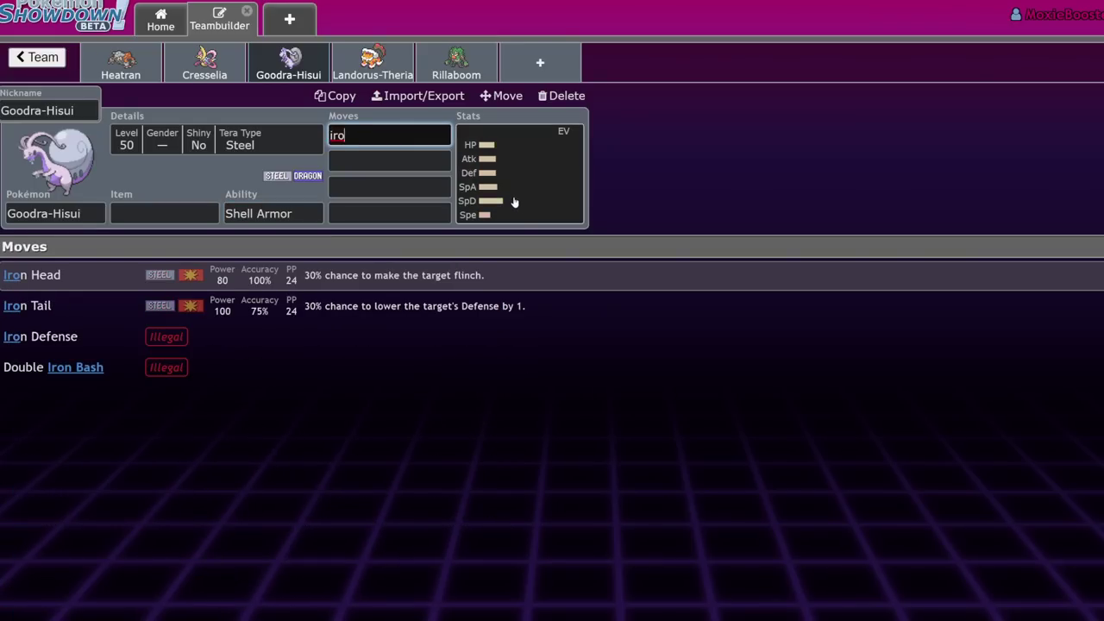
key("BackSpace")
key("BackSpace")
key("BackSpace")
type("she")
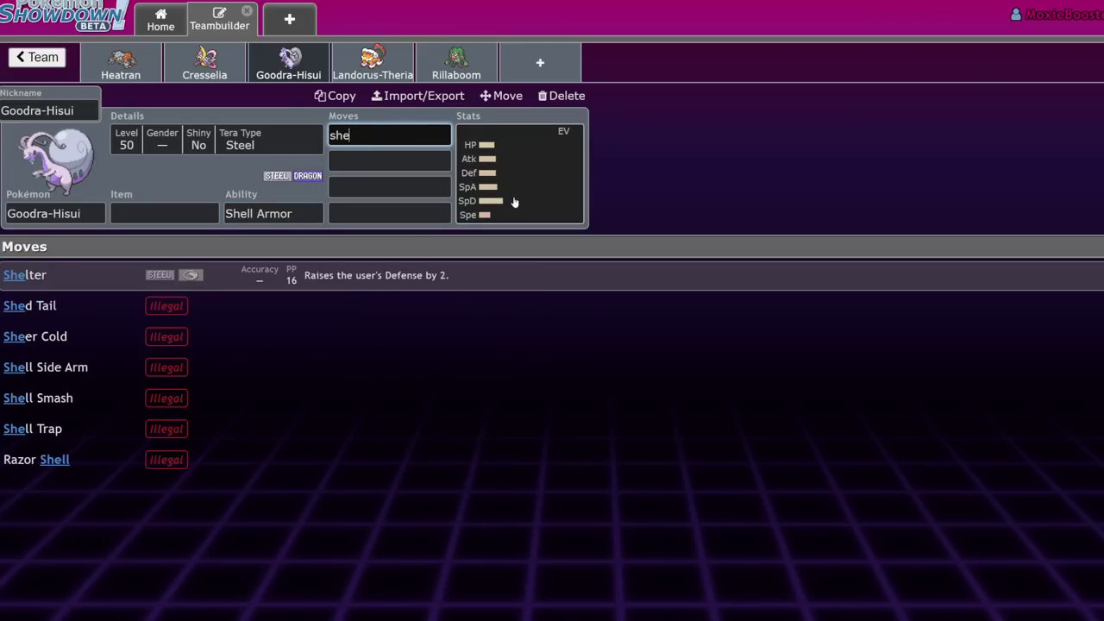
key("BackSpace")
key("BackSpace")
type("acid")
key("Return")
Add Body Press as Goodra-Hisui's second move and recheck its ability options
left_click(513, 202)
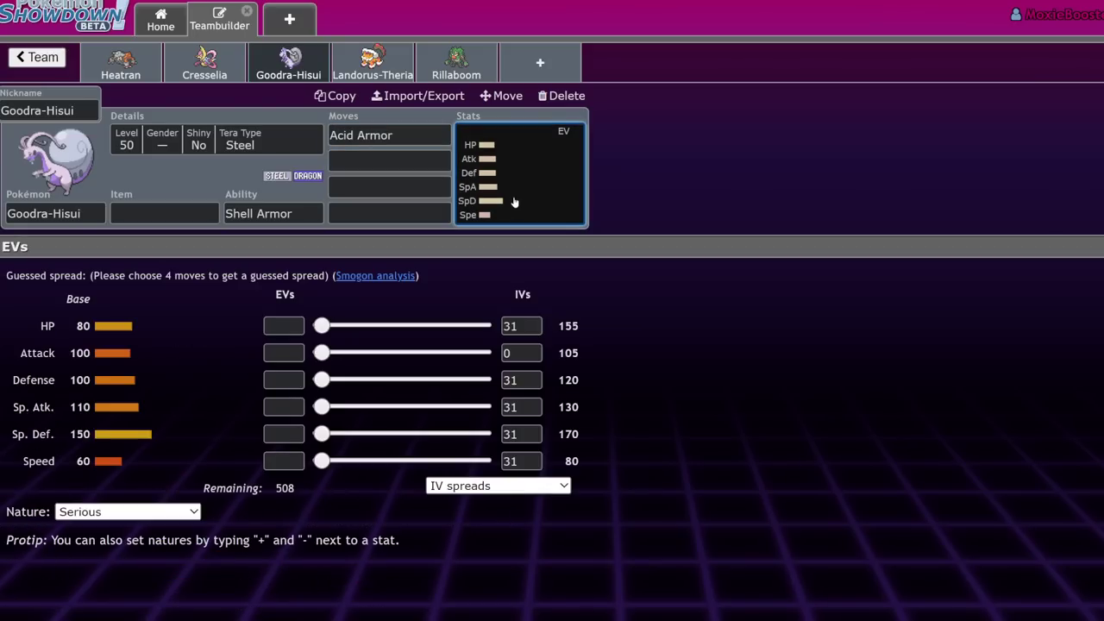
left_click(379, 136)
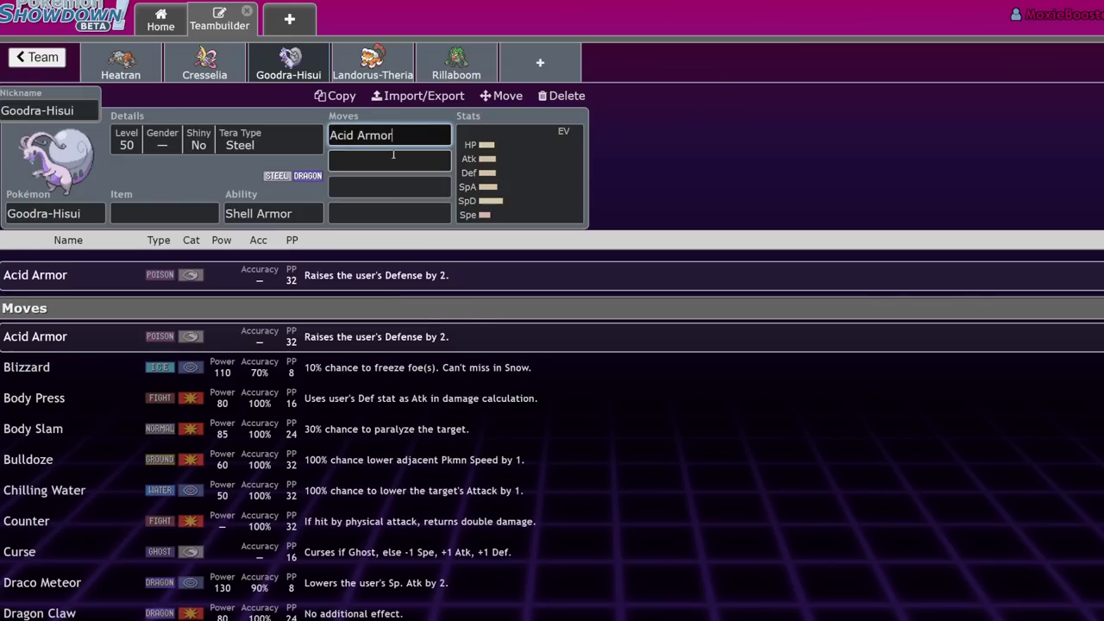
left_click(394, 156)
type("body")
key("Return")
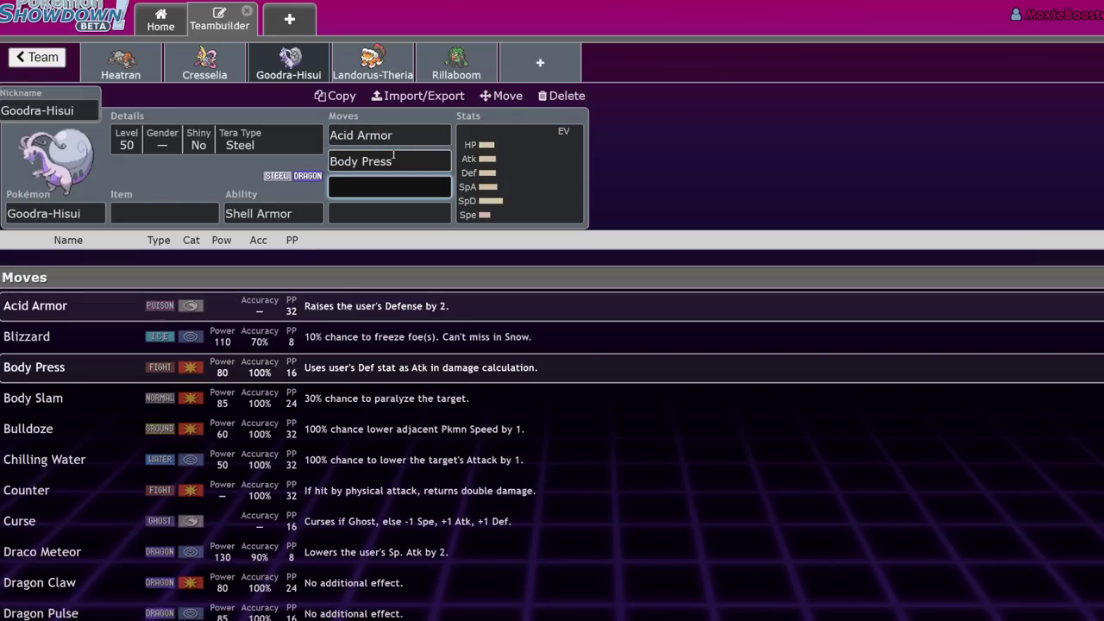
left_click(292, 213)
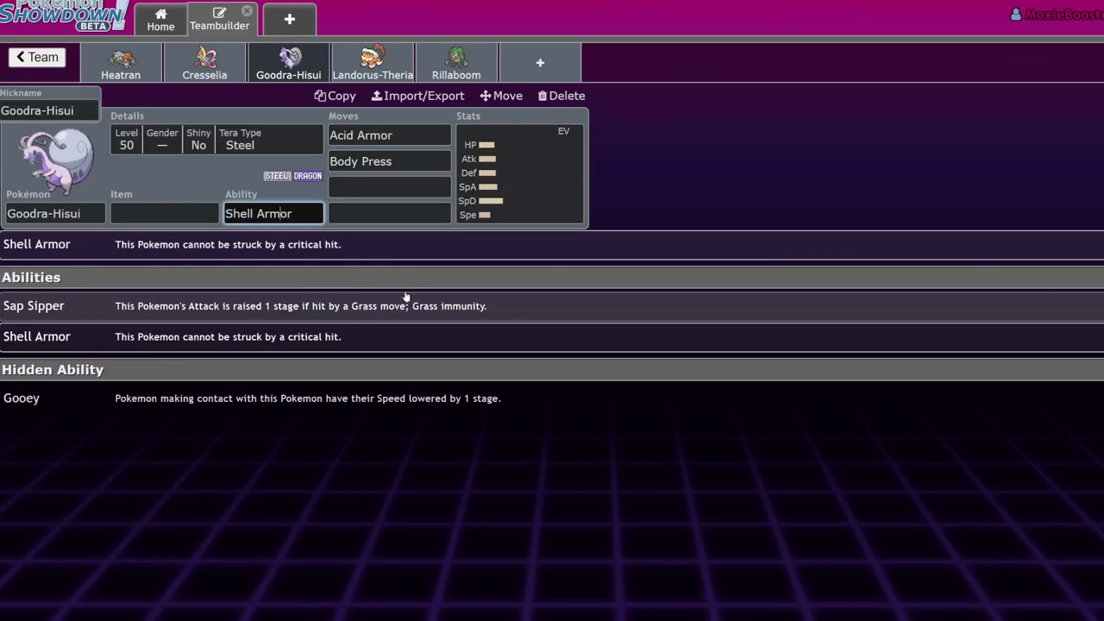
Open Landorus-Therian's EV editor, then return to Box 682 and scroll down to Rillaboom
left_click(364, 77)
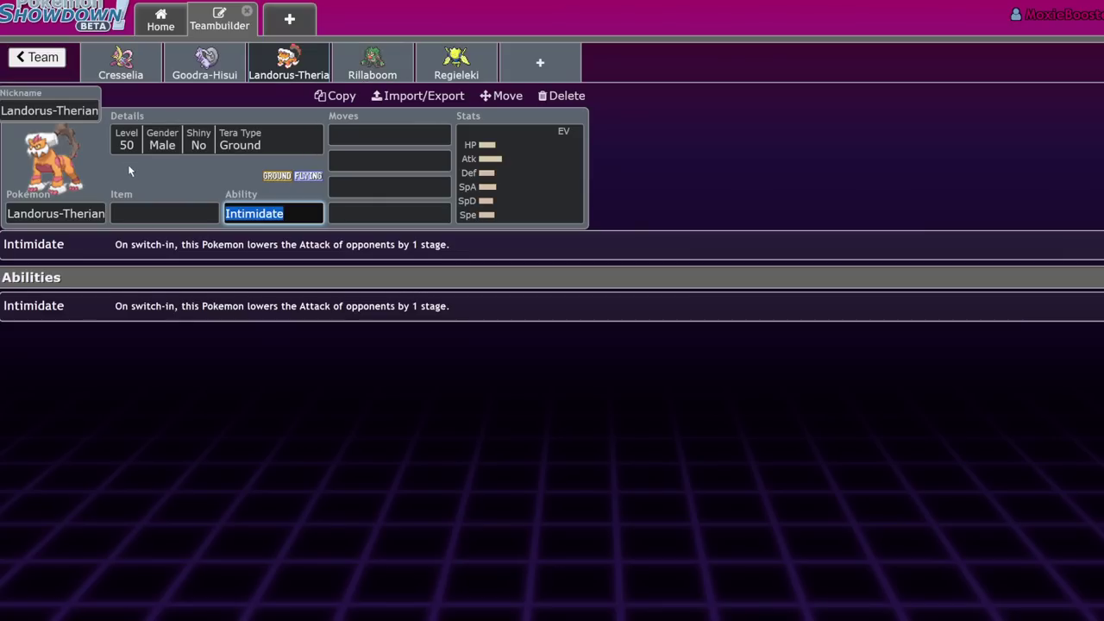
left_click(546, 183)
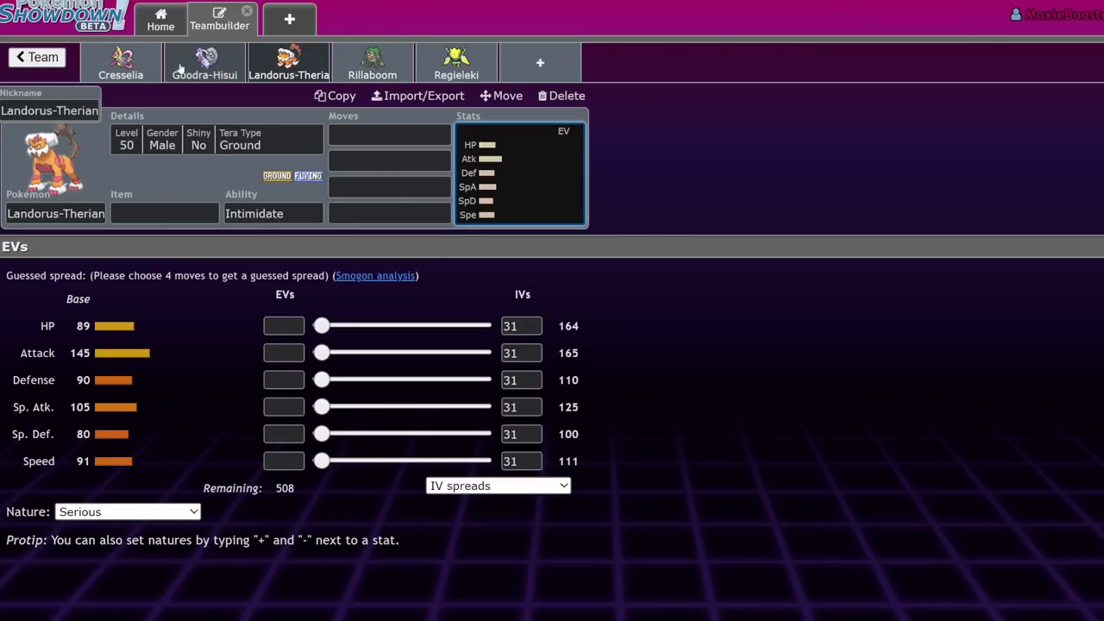
left_click(43, 58)
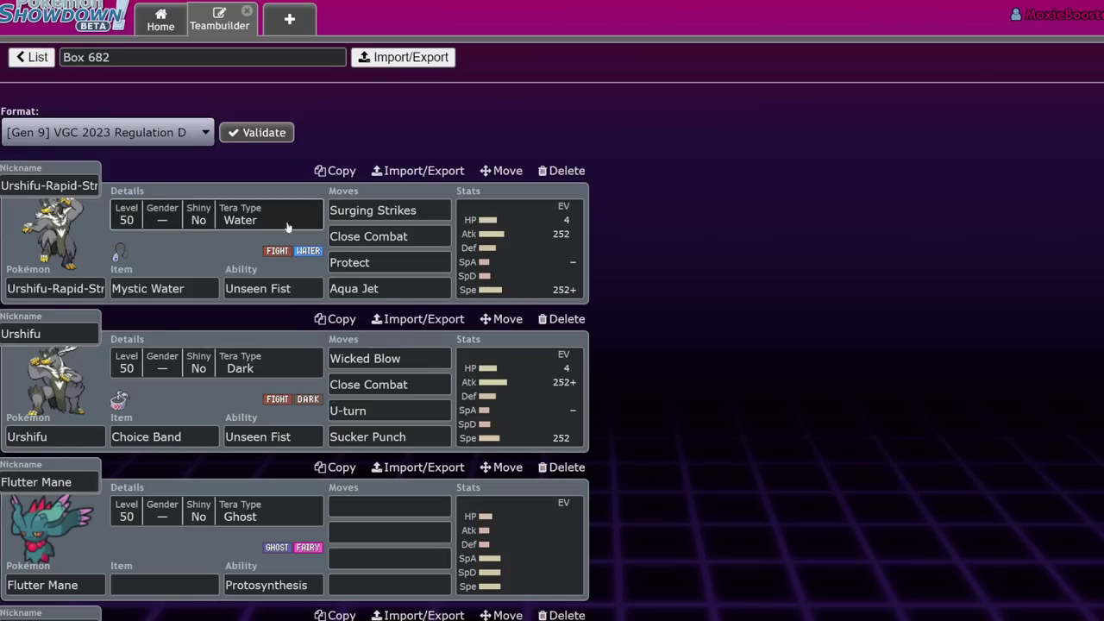
scroll(509, 337, "down", 15)
scroll(510, 341, "down", 10)
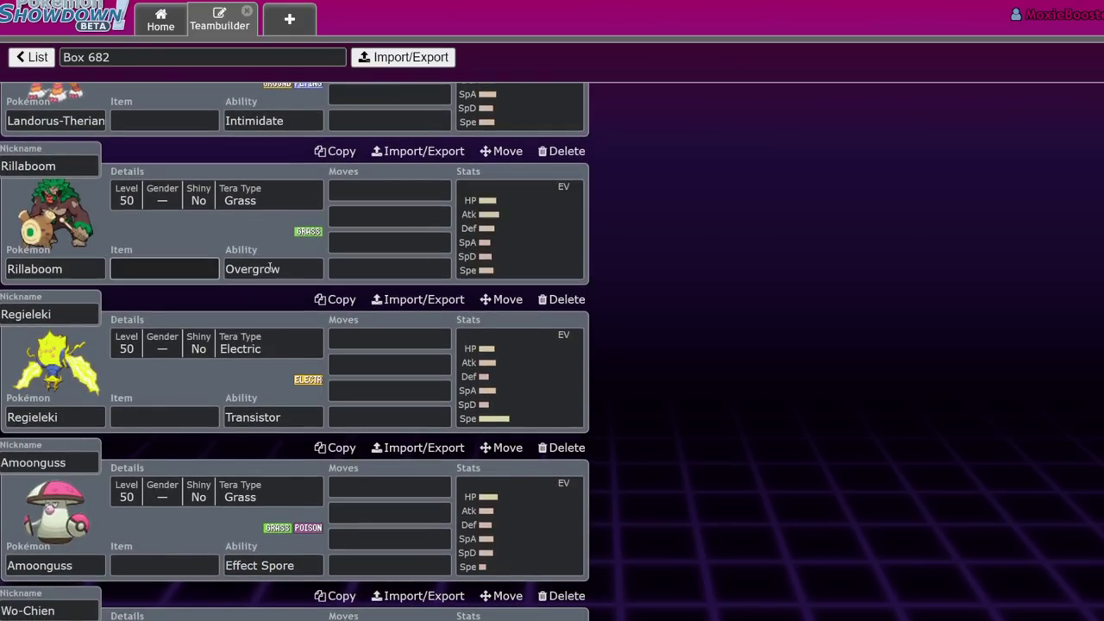
Open Rillaboom's set and give it Fake Out and U-turn as its first two moves
left_click(506, 214)
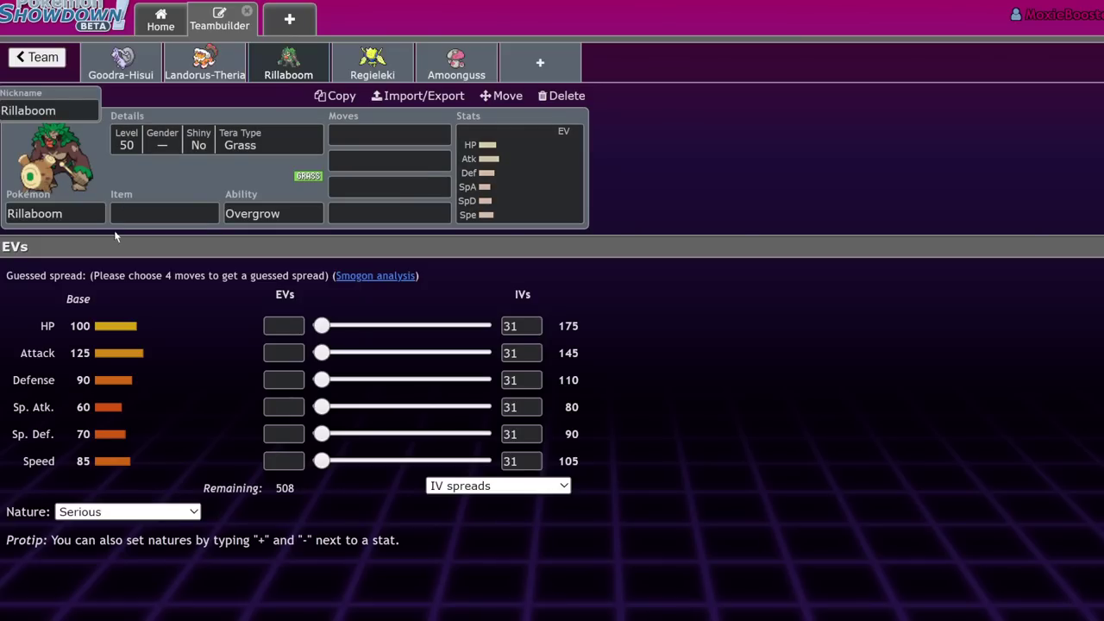
left_click(382, 136)
type("fake")
key("Return")
type("u")
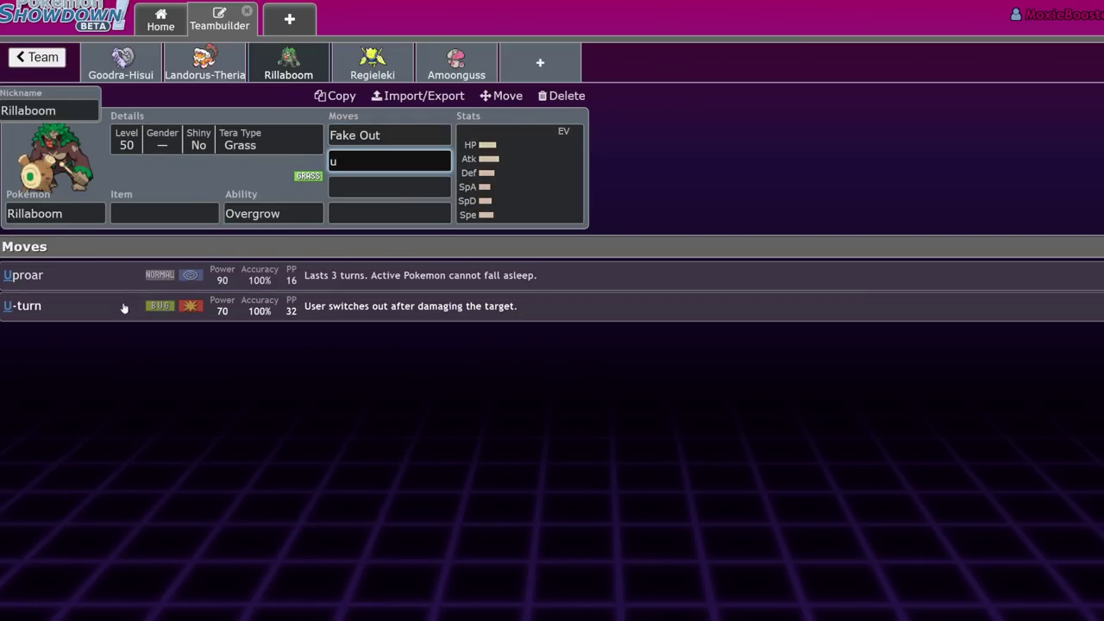
left_click(123, 307)
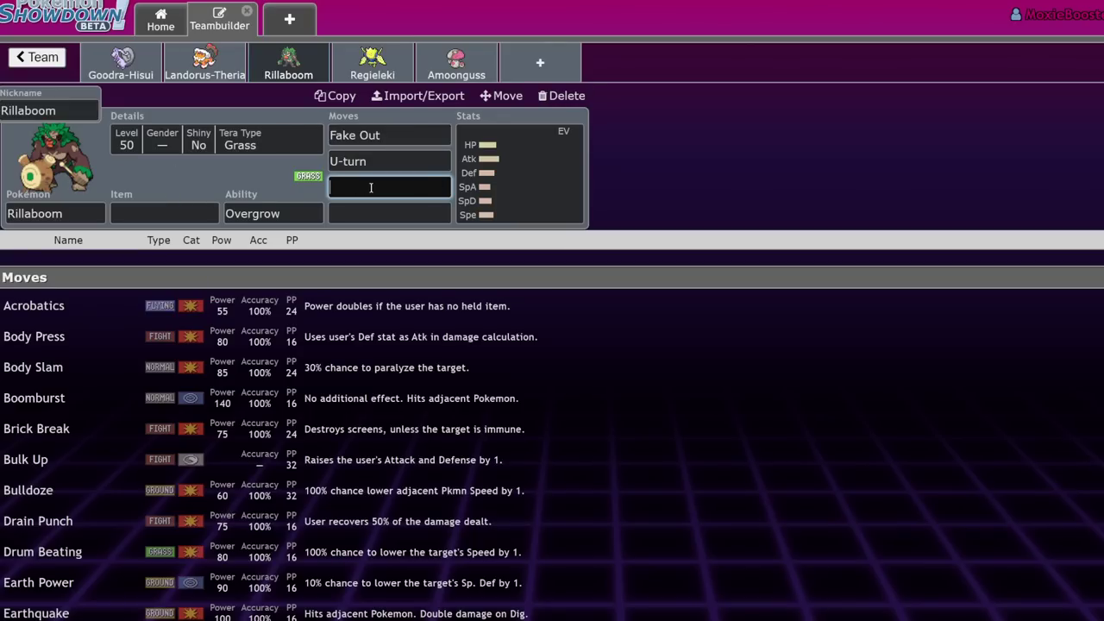
Add Drum Beating and Wood Hammer as Rillaboom's last moves and set Grassy Surge
type("dru")
key("Return")
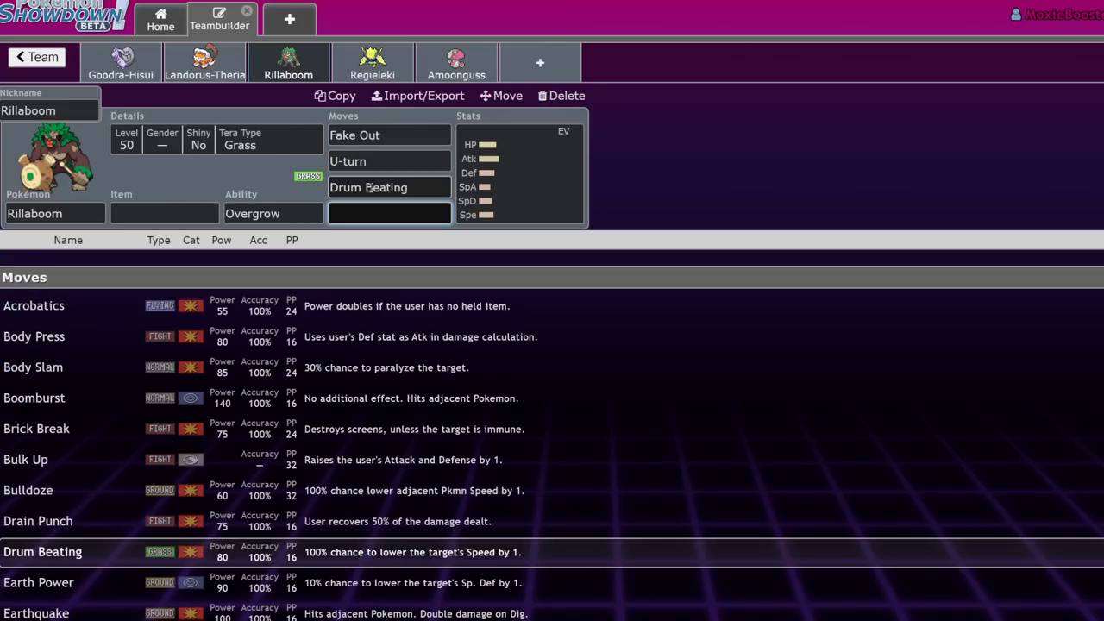
type("woo")
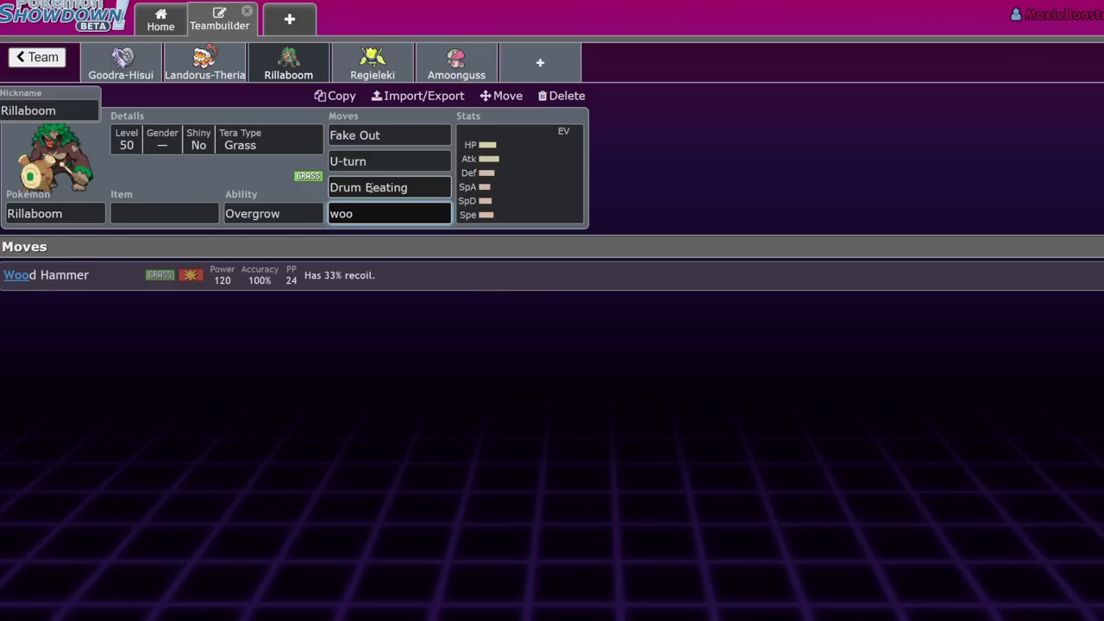
key("Return")
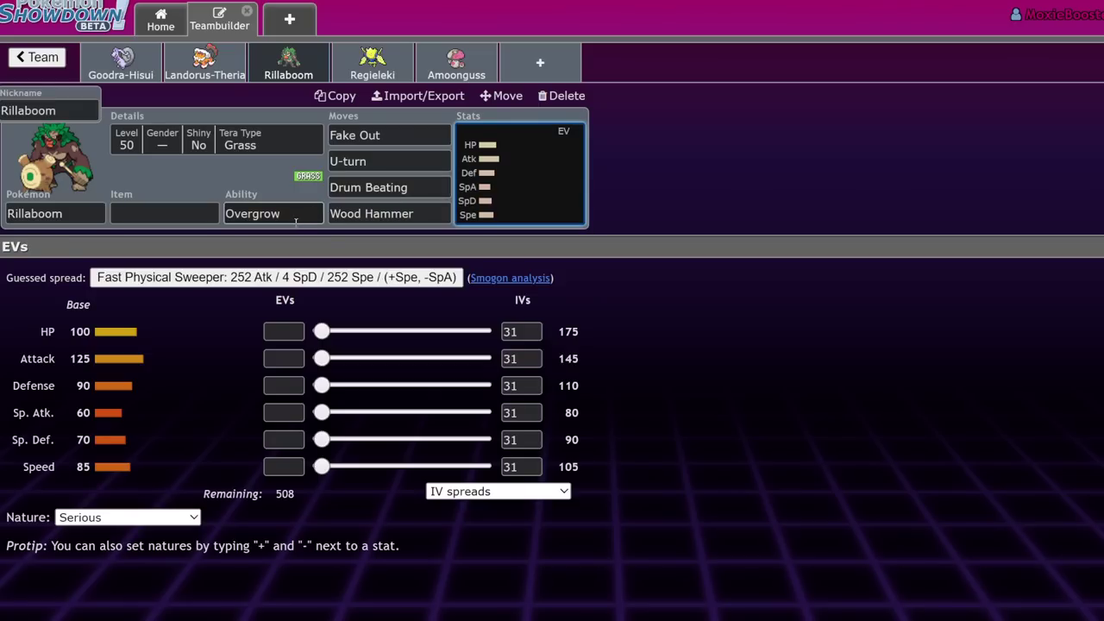
left_click(258, 214)
left_click(157, 363)
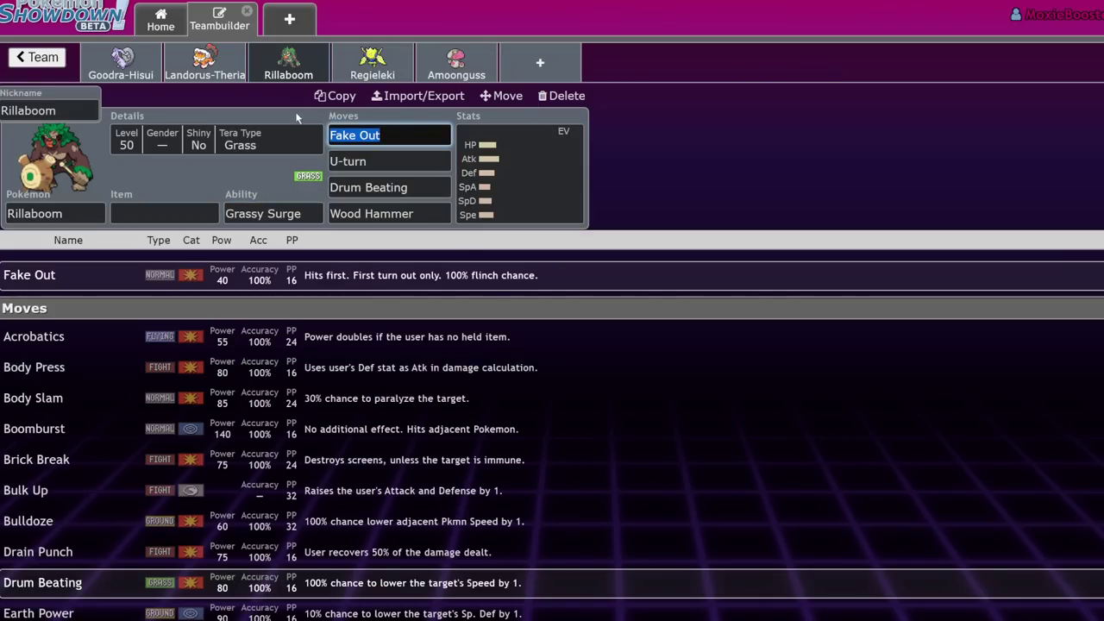
left_click(379, 69)
Max Regieleki's Speed EVs at 252 and give it a Focus Sash
left_click(517, 172)
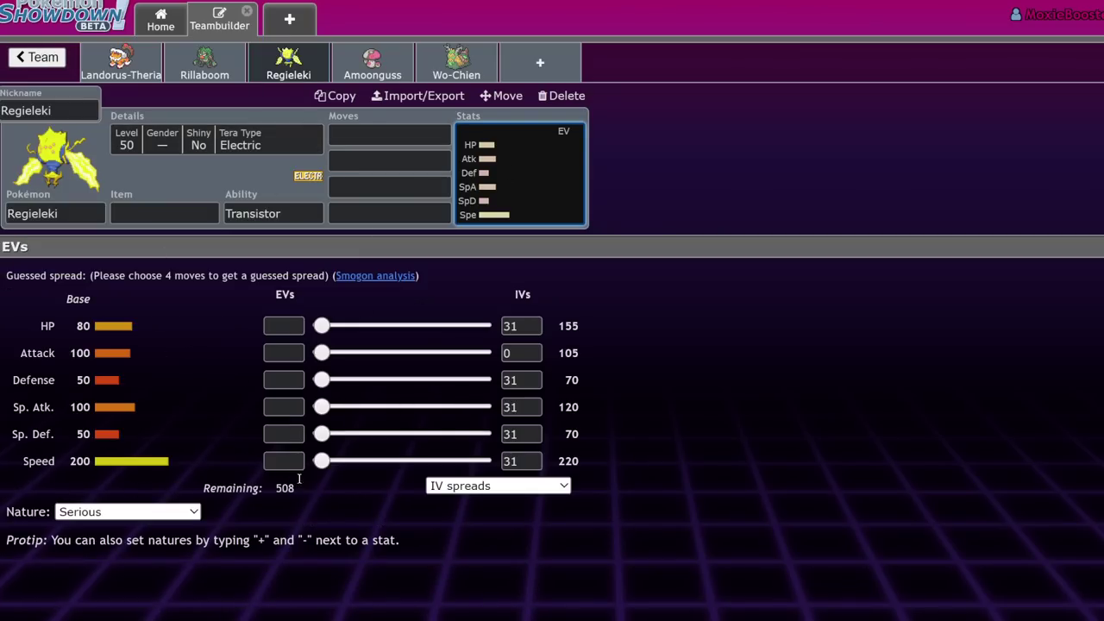
left_click_drag(321, 462, 961, 153)
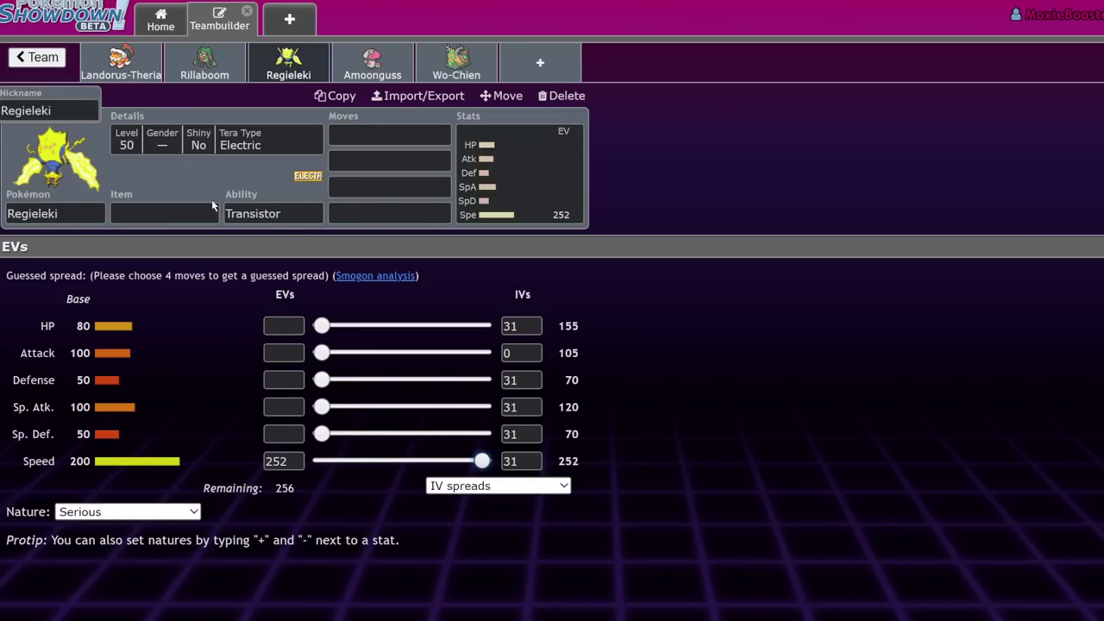
left_click(160, 213)
type("sash")
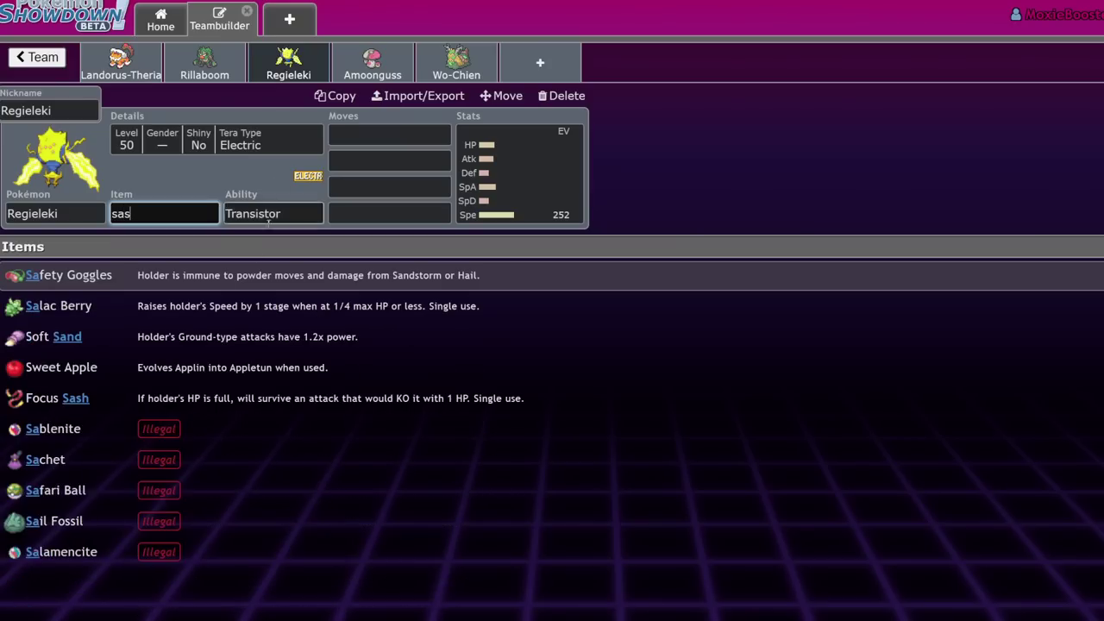
key("Return")
left_click(523, 181)
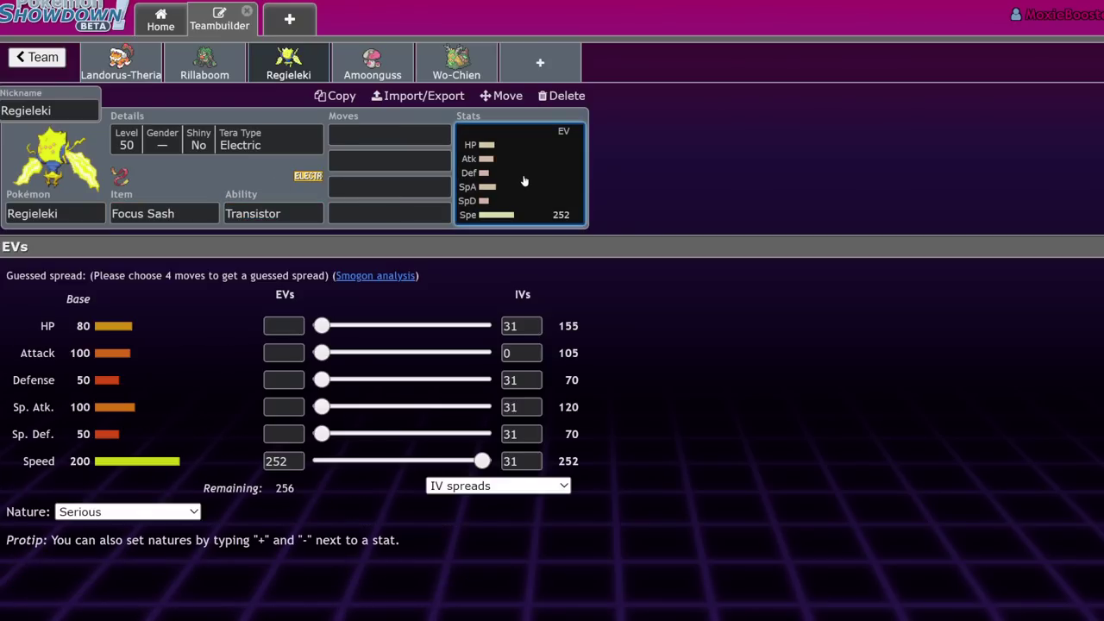
Try Choice Scarf on Regieleki, then switch its held item back to Focus Sash
left_click(183, 214)
type("choi")
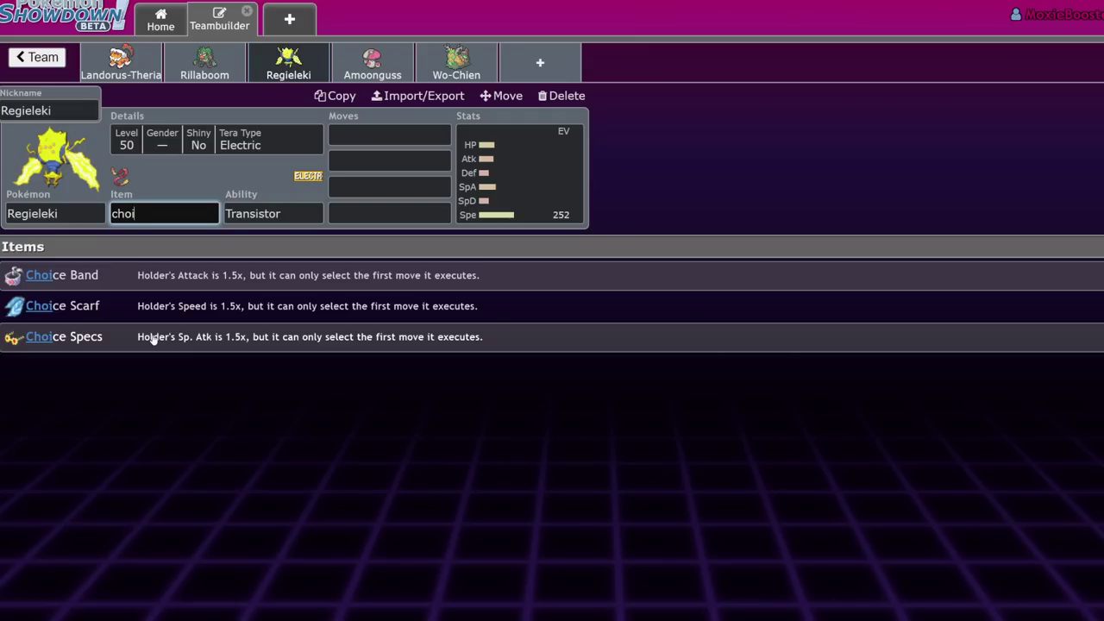
left_click(112, 305)
left_click(584, 147)
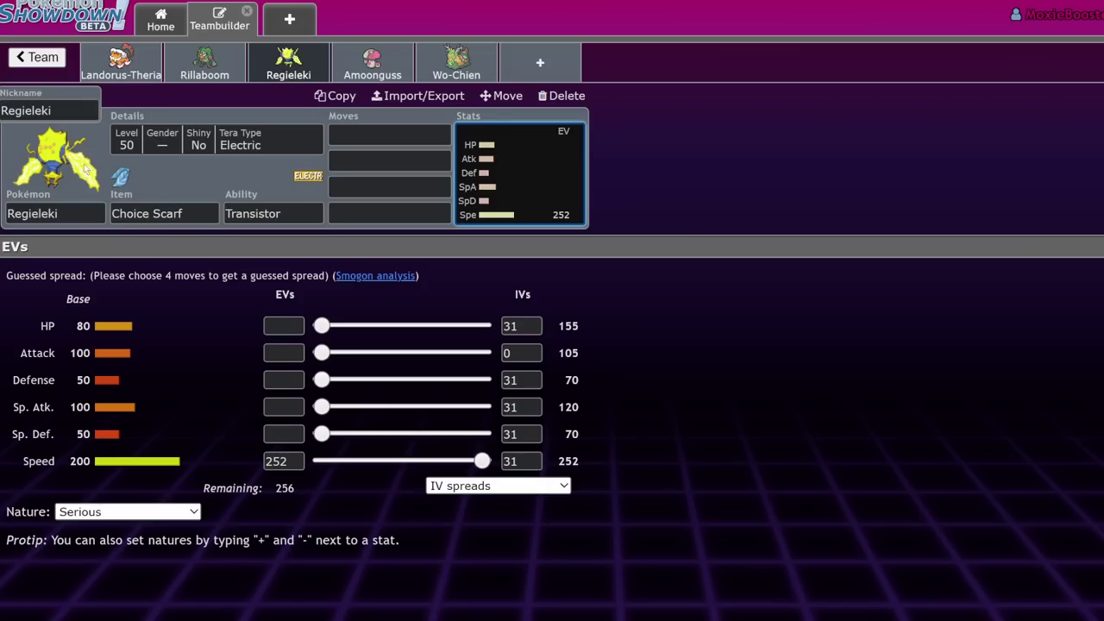
left_click(196, 213)
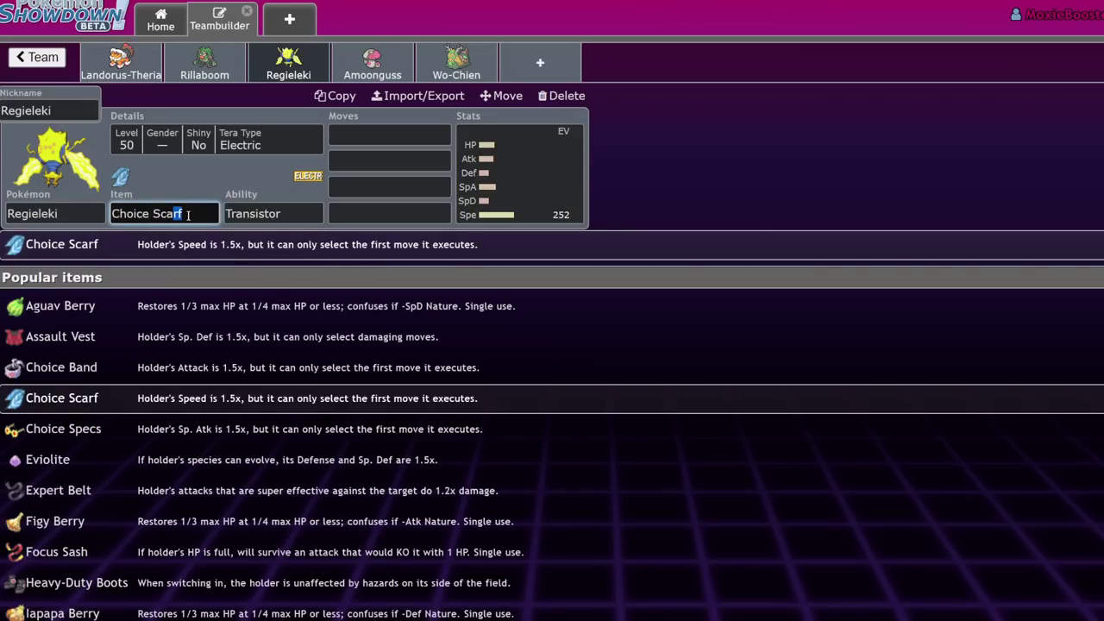
left_click_drag(185, 213, 63, 208)
key("BackSpace")
type("focs")
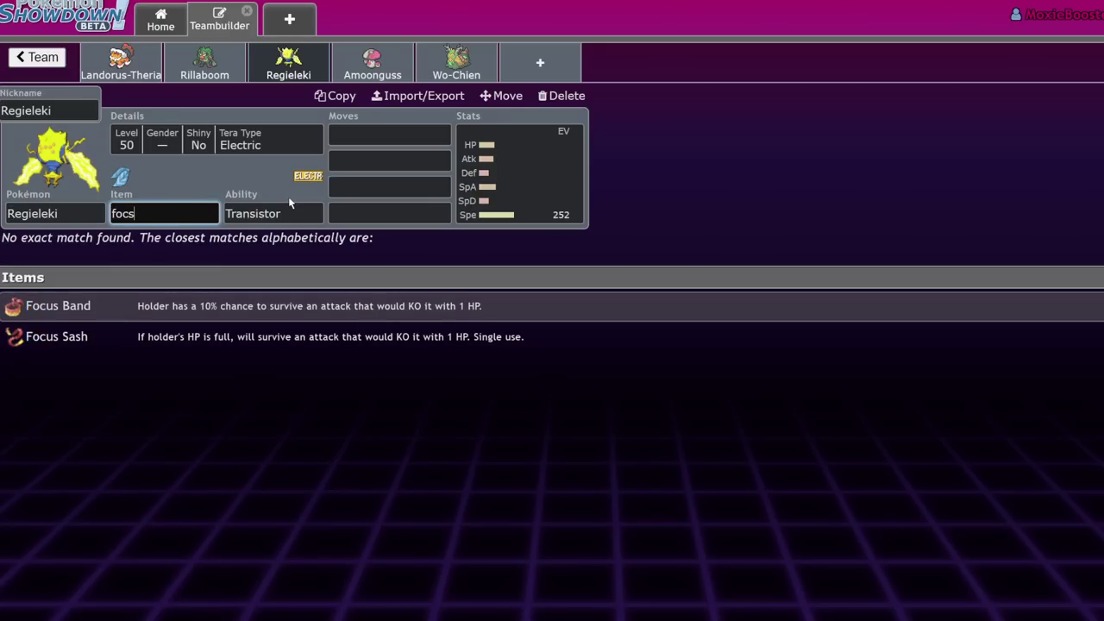
left_click(219, 332)
left_click(555, 161)
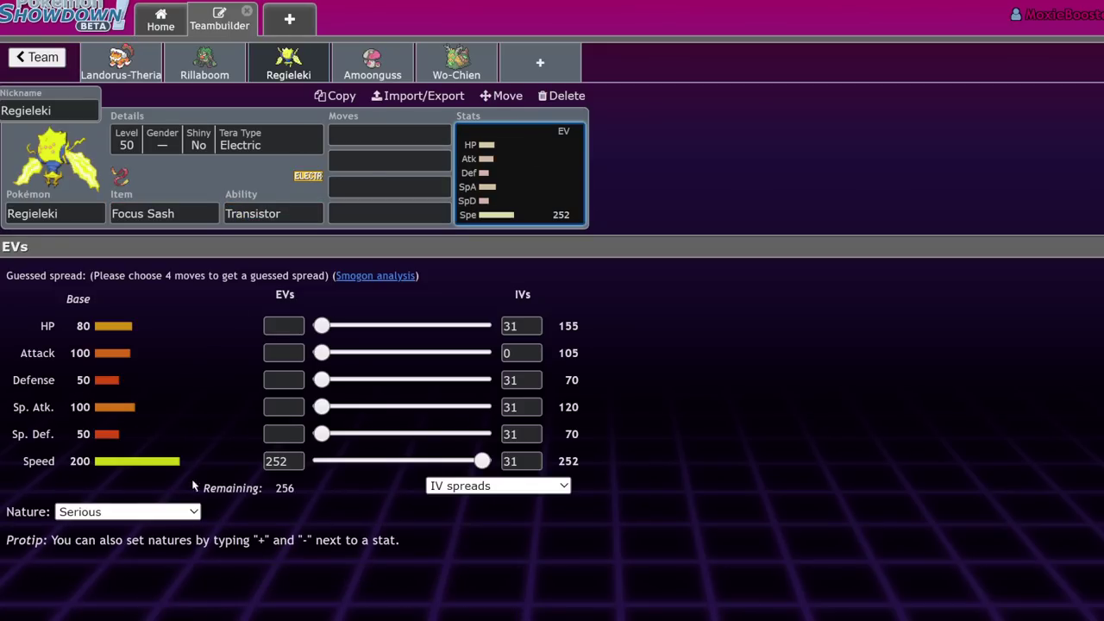
left_click(405, 57)
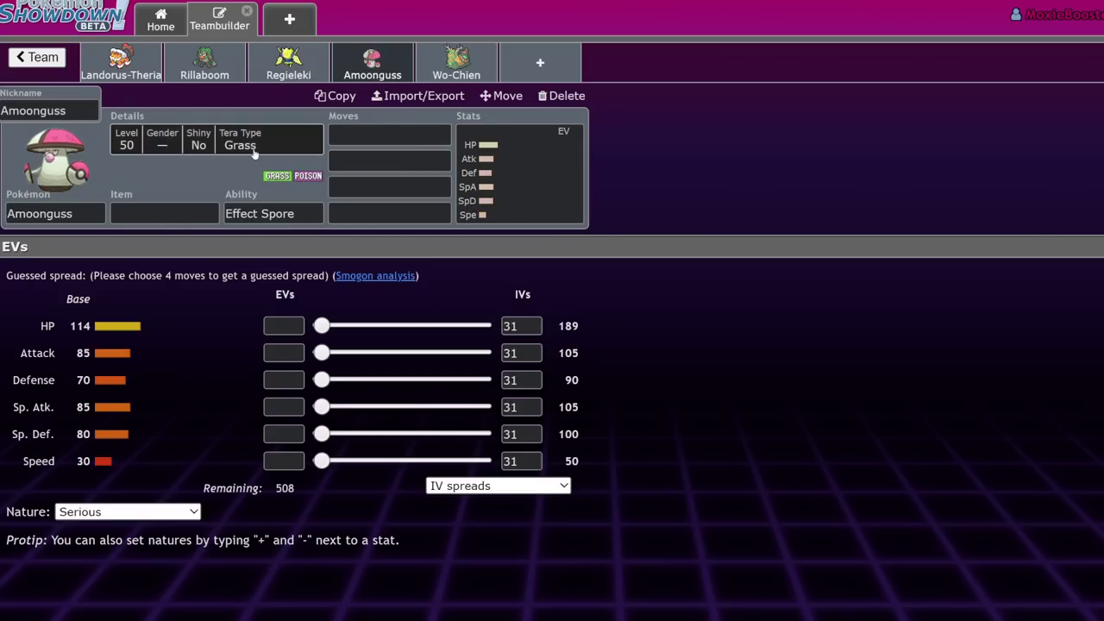
Give Amoonguss a Rocky Helmet and the Regenerator ability
left_click(164, 210)
type("rock")
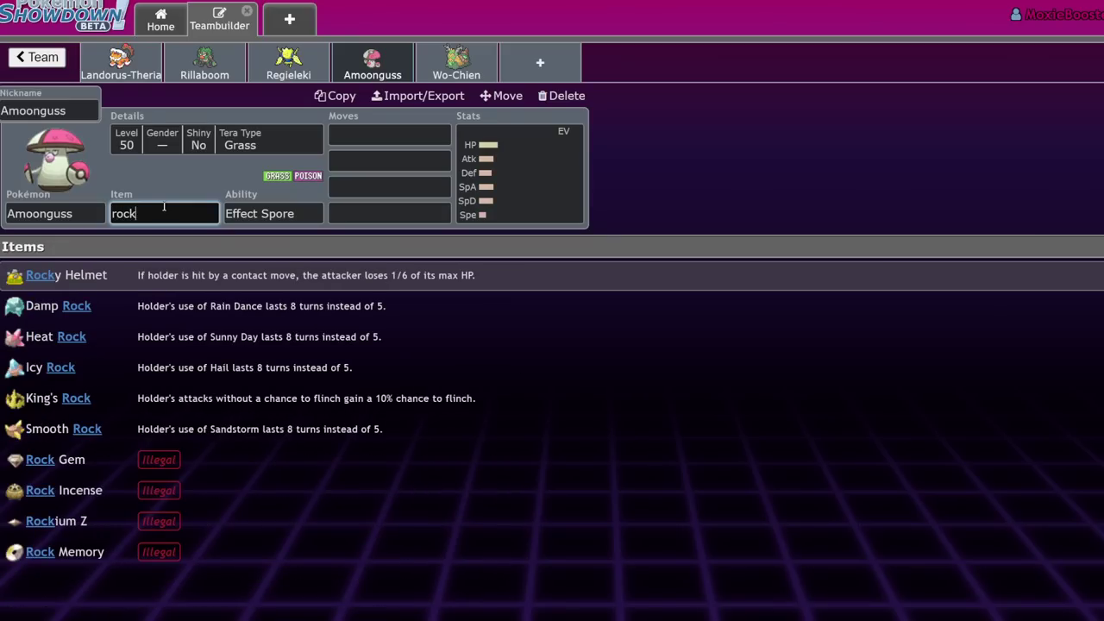
left_click(263, 276)
left_click(93, 370)
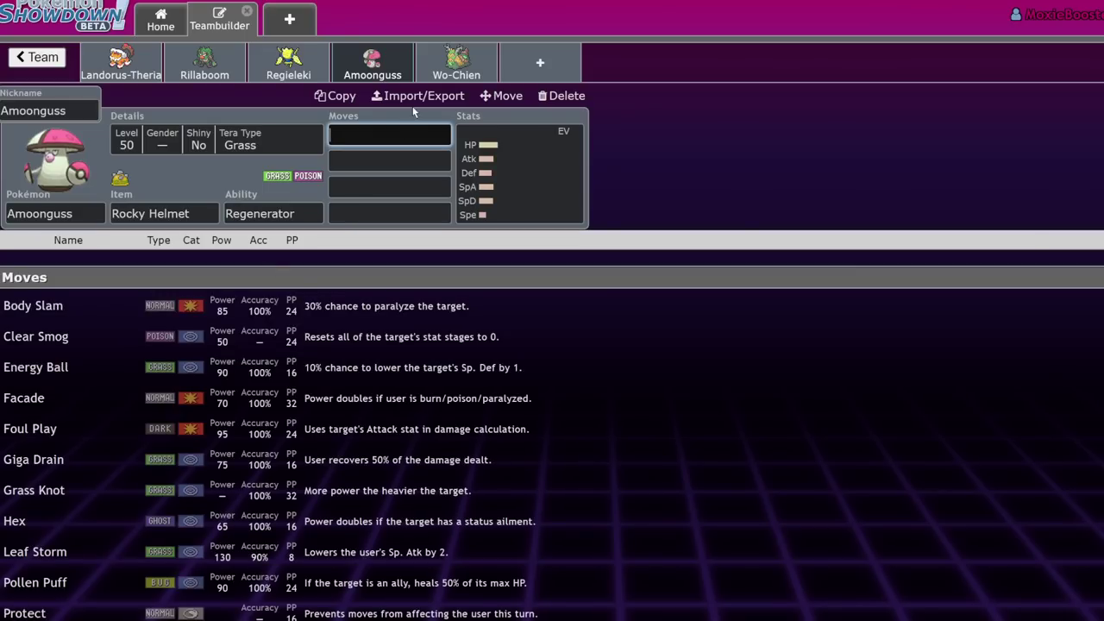
Set Rage Powder as Amoonguss's first move and go back to the team list
type("f")
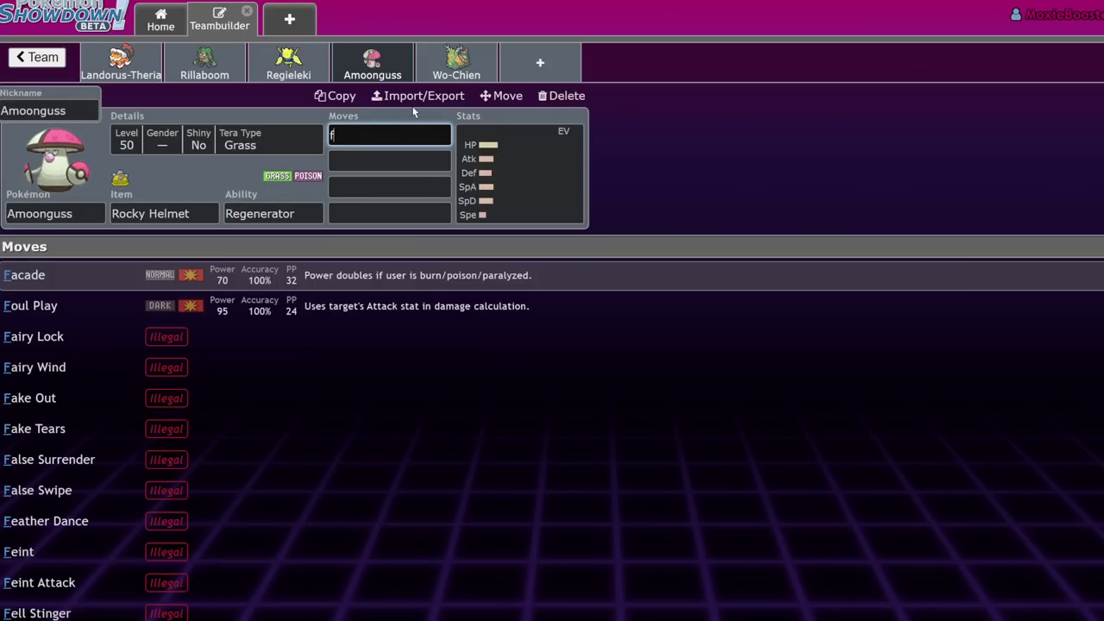
key("BackSpace")
type("rag")
key("Return")
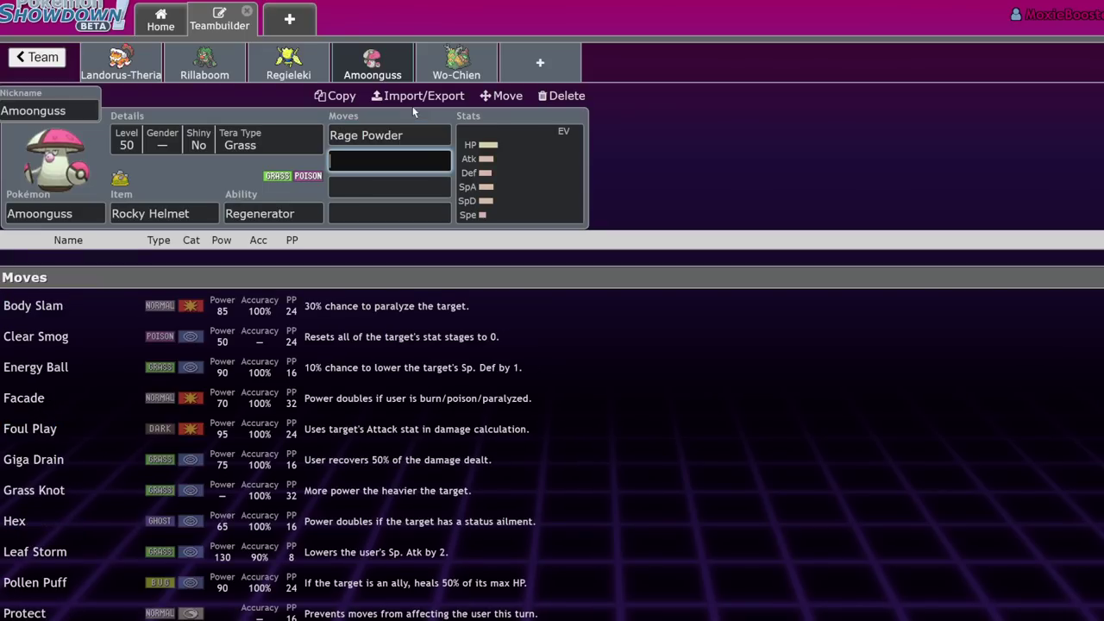
left_click(37, 57)
left_click(26, 55)
Reopen Box 682 and switch Urshifu-Rapid-Strike's Tera Type from Water to Grass in Details
left_click(391, 274)
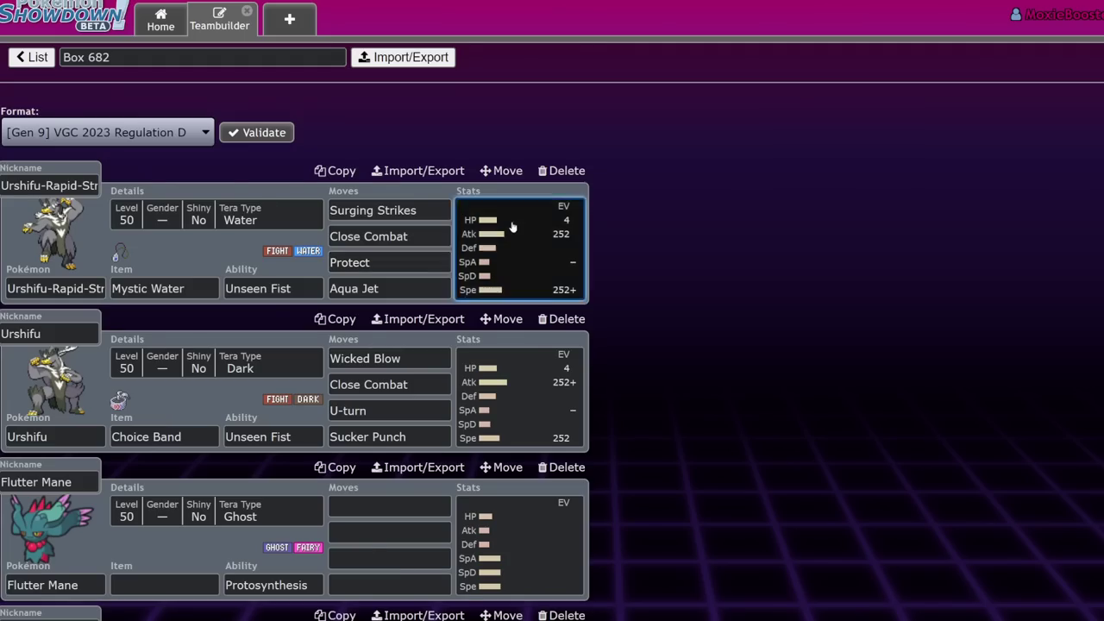
left_click(518, 250)
left_click(172, 139)
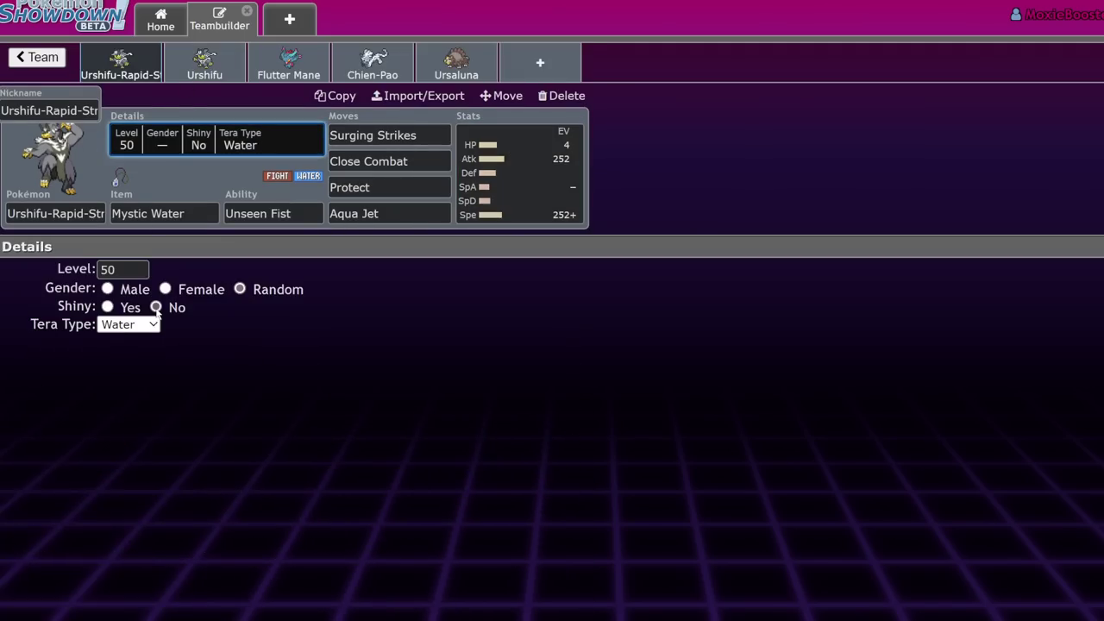
left_click(156, 307)
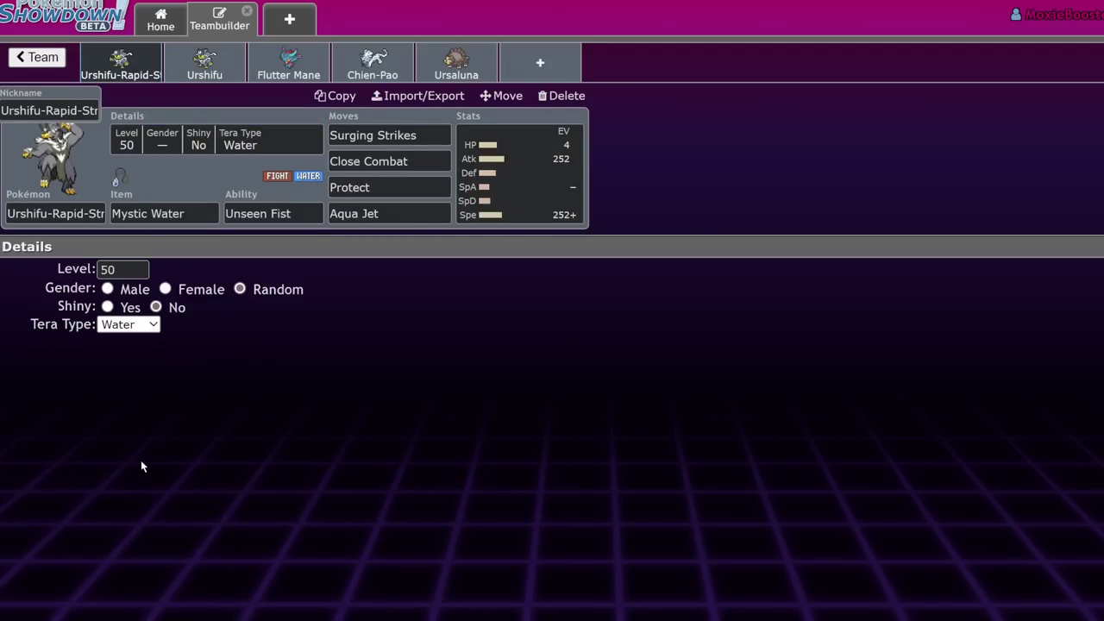
key("Tab")
key("g")
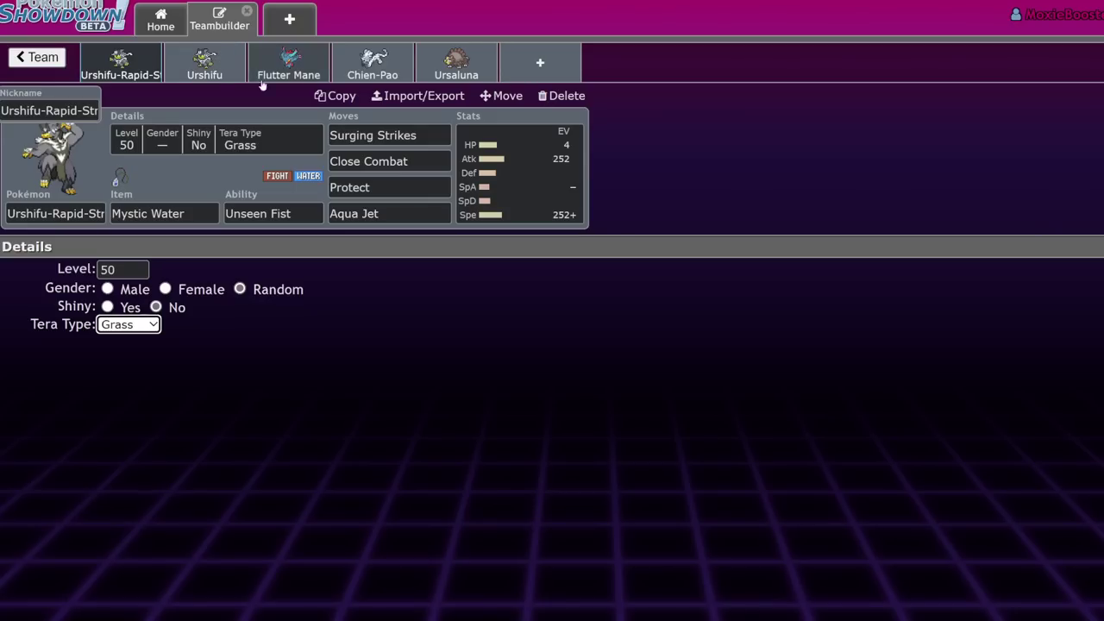
Open Wo-Chien from the Box 682 overview and change its Tera Type from Dark to Water
left_click(38, 57)
scroll(250, 277, "down", 10)
scroll(250, 277, "down", 10)
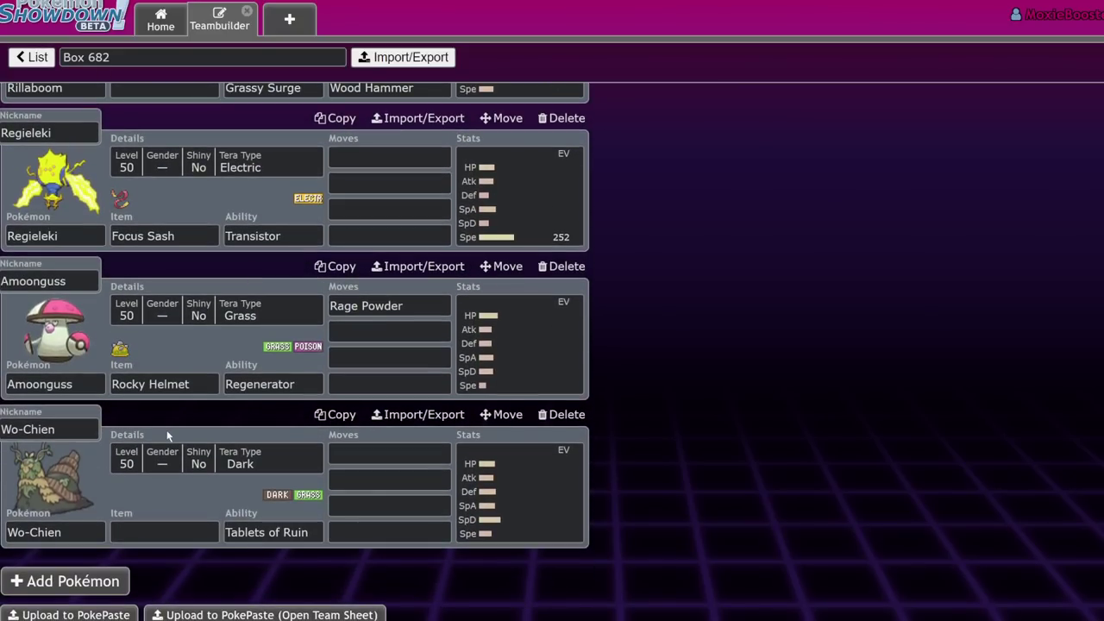
left_click(521, 515)
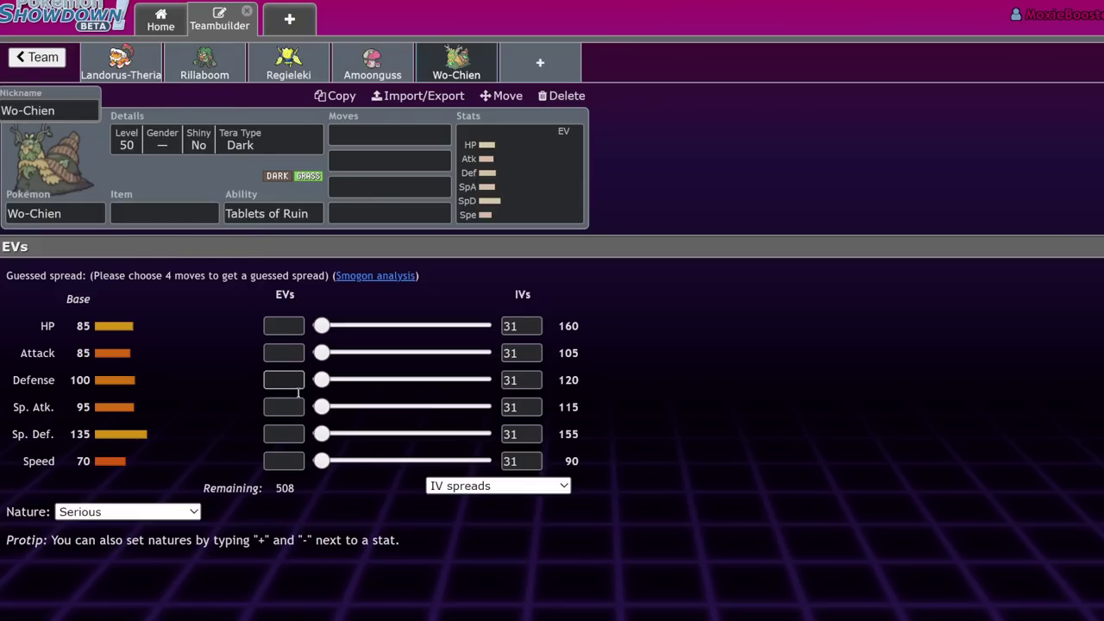
left_click(179, 145)
left_click(129, 324)
left_click(147, 468)
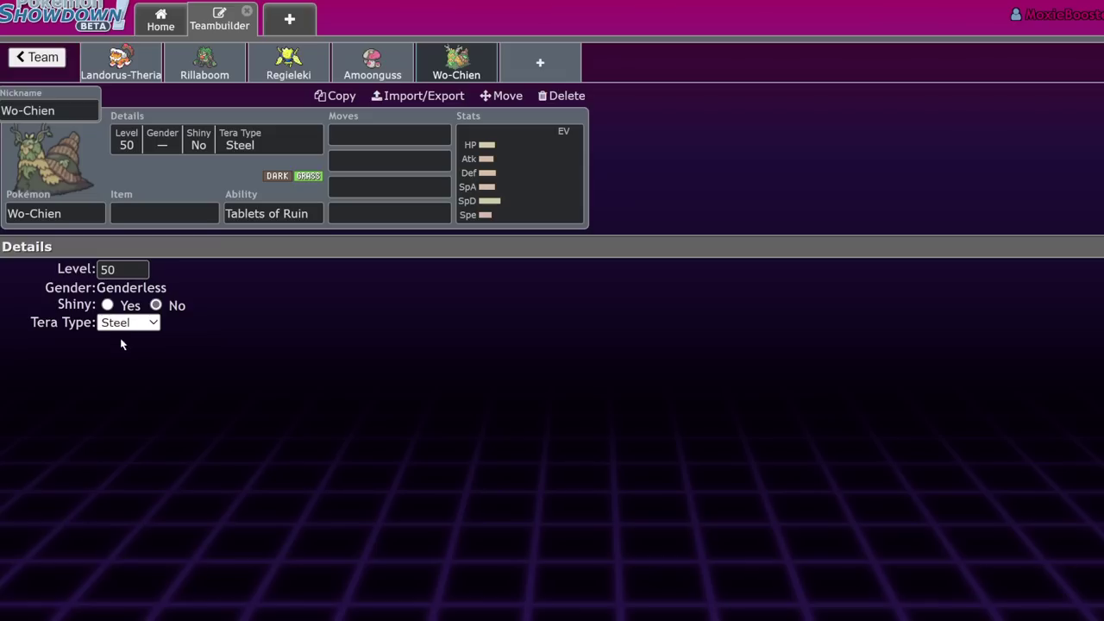
left_click(125, 324)
left_click(121, 468)
Put 252 EVs into Wo-Chien's HP, then look over its move and ability options
left_click(561, 185)
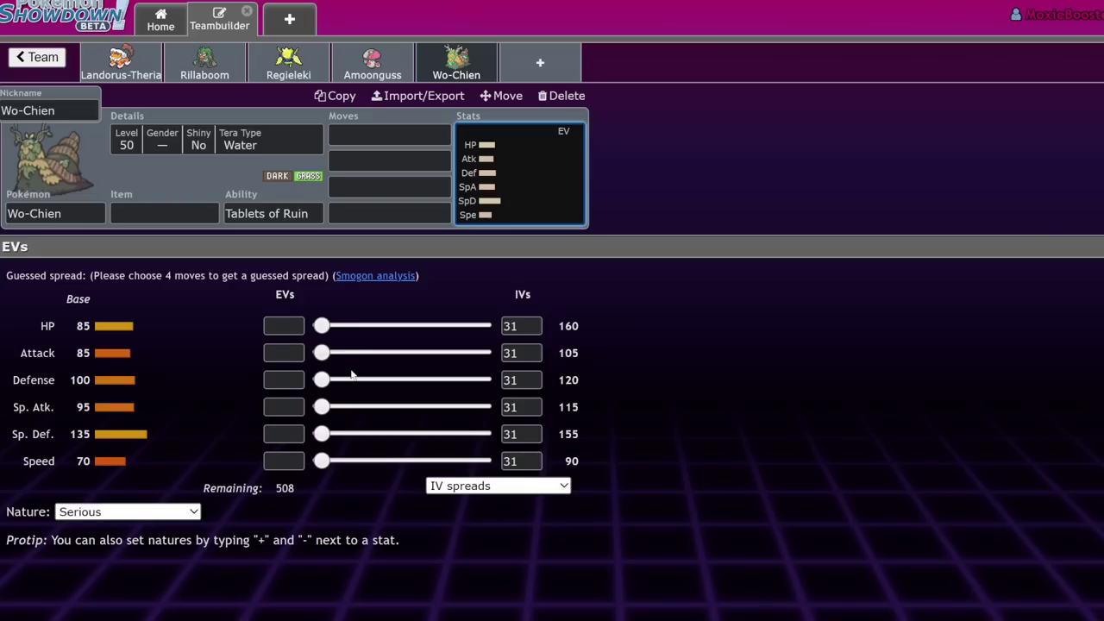
left_click(52, 214)
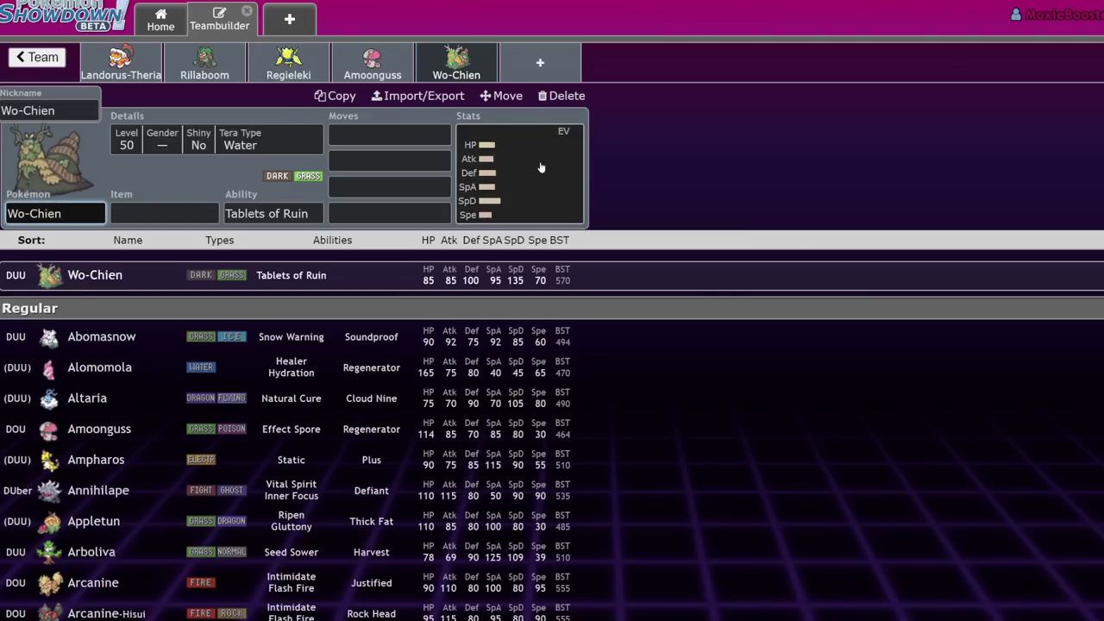
left_click(540, 167)
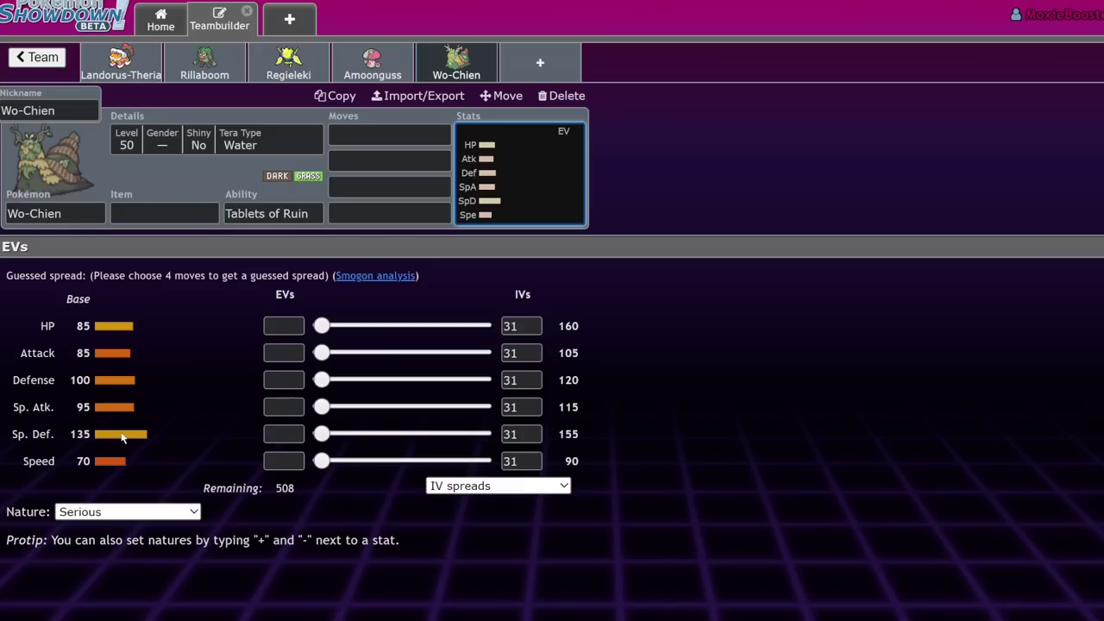
left_click(279, 327)
type("252")
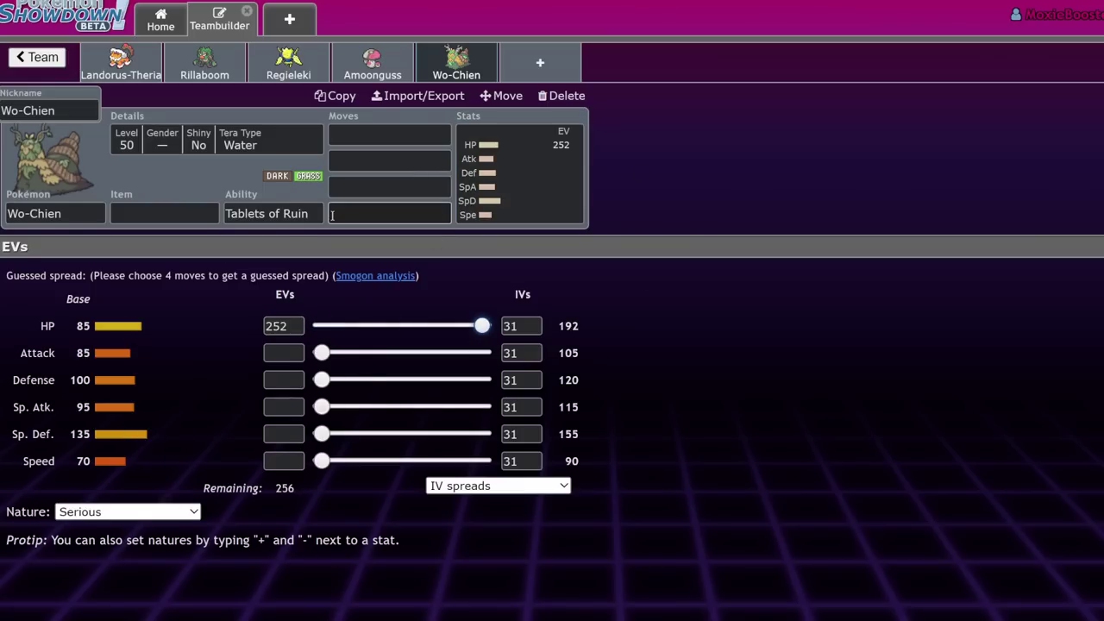
left_click(388, 213)
left_click(276, 213)
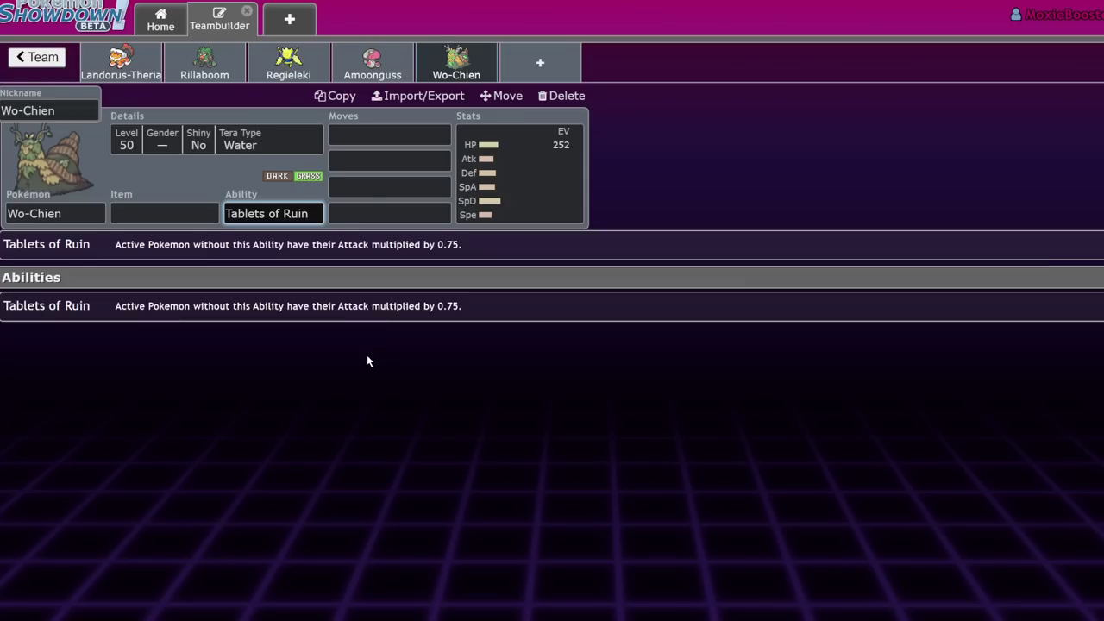
Show Urshifu-Rapid-Strike's Jolly spread (4 HP, 252 Atk, 252+ Spe) after checking the Urshifu and Flutter Mane sets
left_click(58, 62)
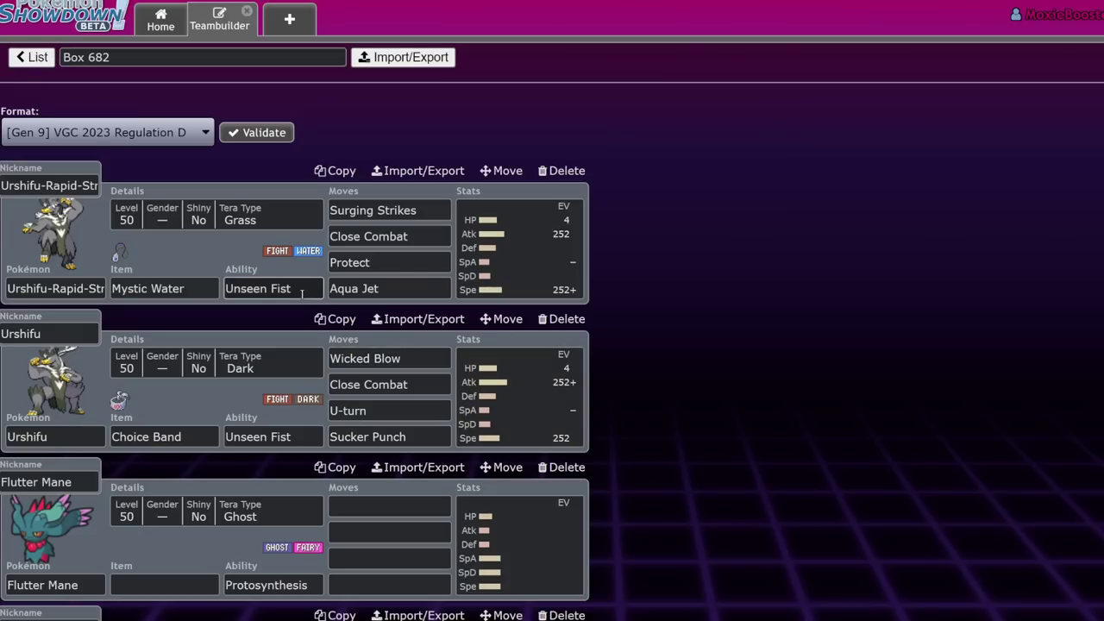
left_click(518, 250)
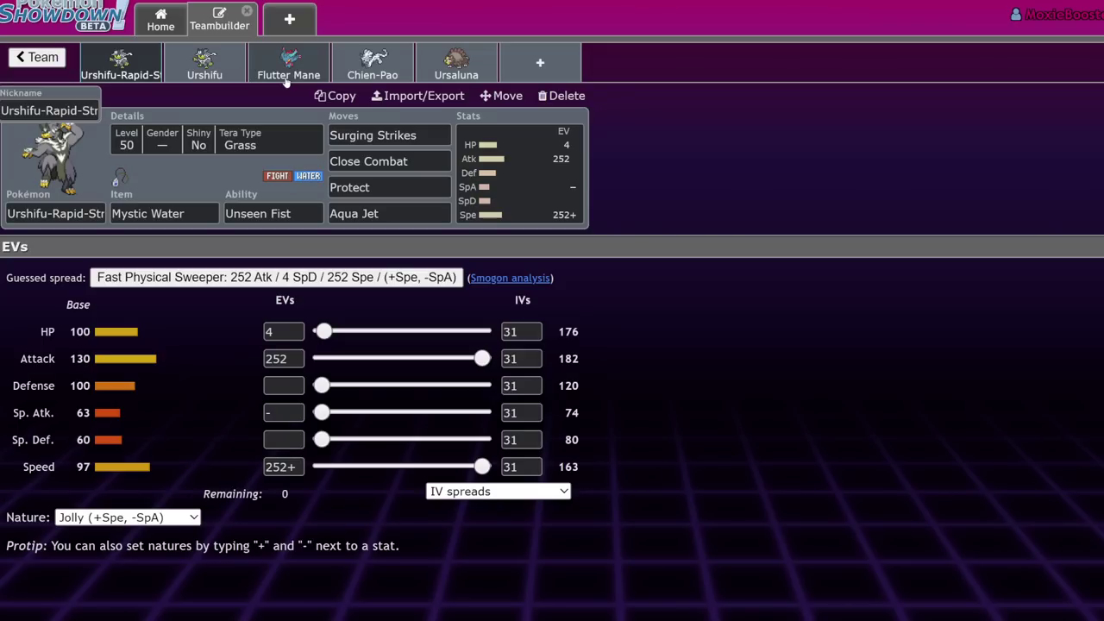
left_click(207, 73)
left_click(288, 73)
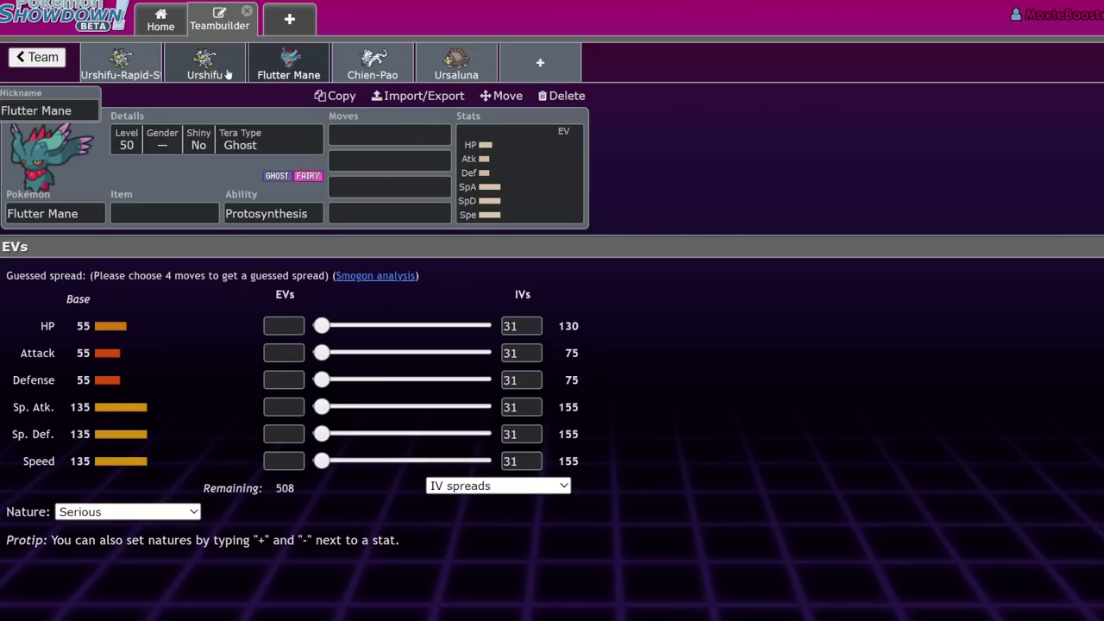
left_click(155, 71)
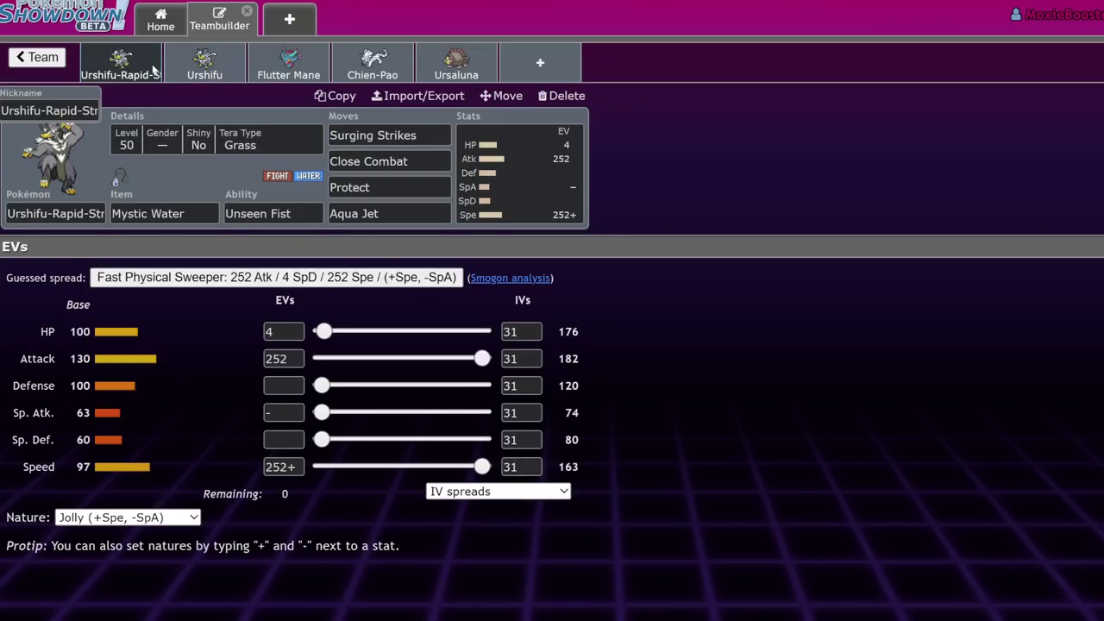
left_click(292, 69)
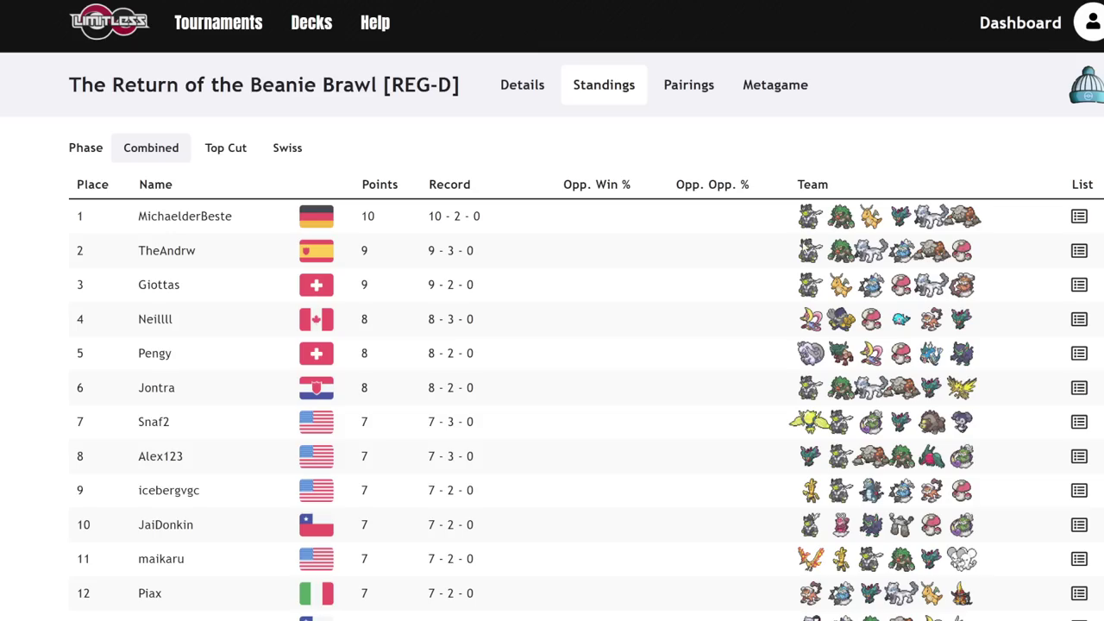
scroll(705, 436, "down", 3)
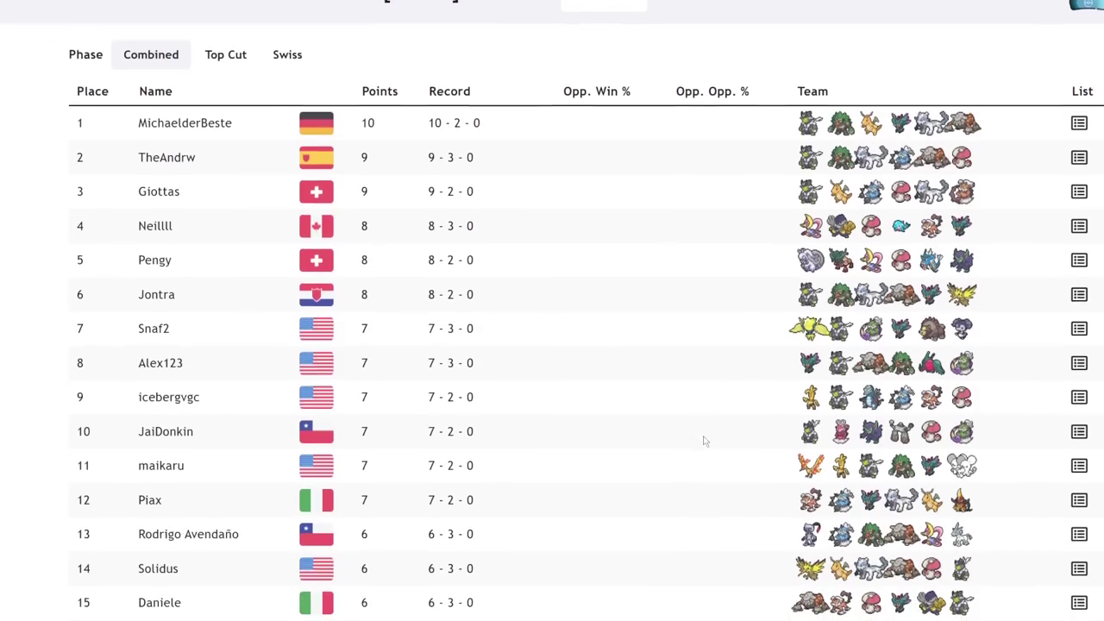
scroll(934, 400, "down", 3)
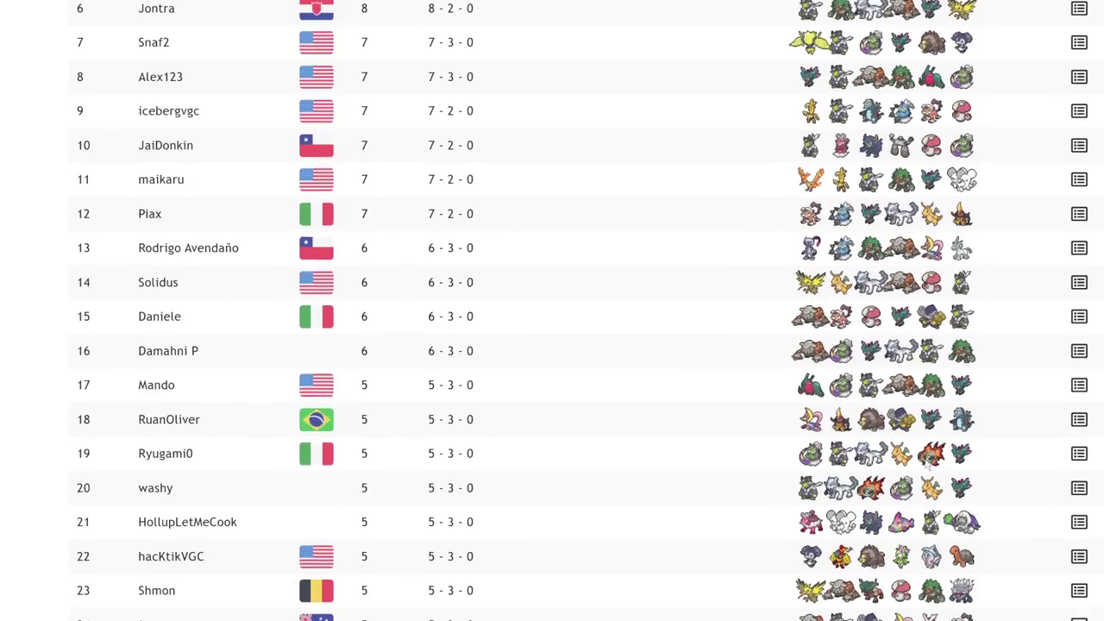
scroll(933, 404, "down", 5)
scroll(929, 440, "up", 10)
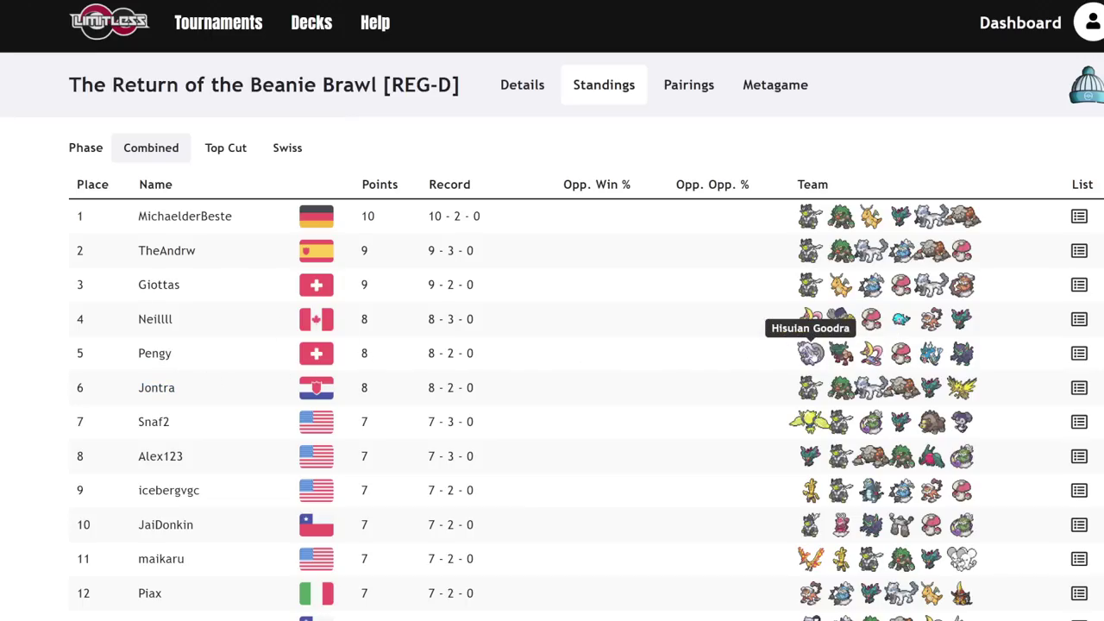
left_click(1079, 352)
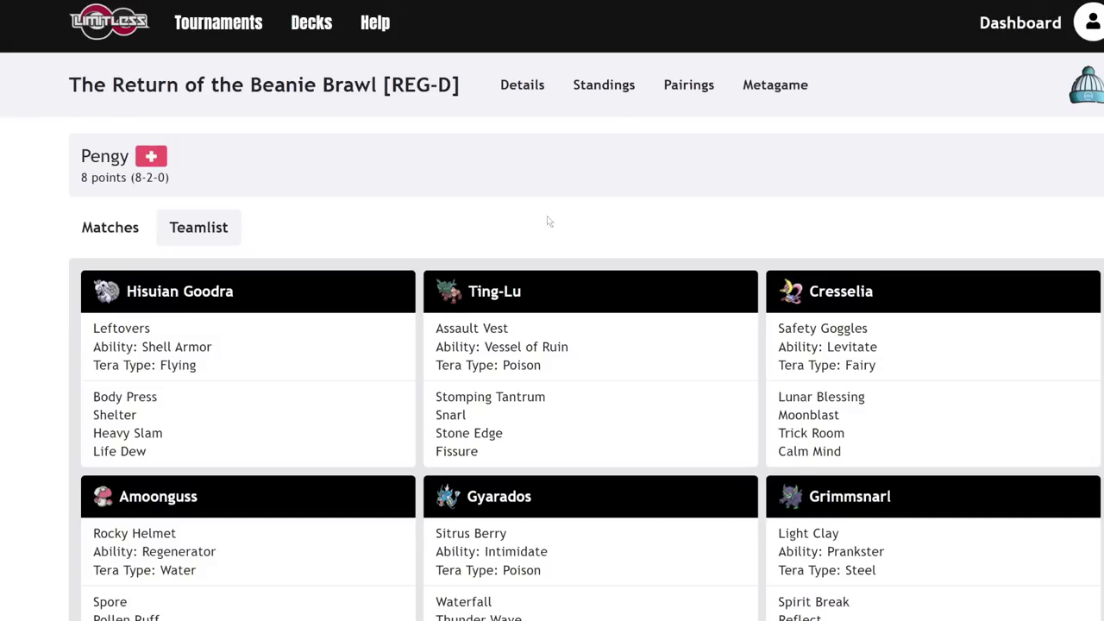
scroll(215, 414, "down", 1)
scroll(216, 414, "down", 1)
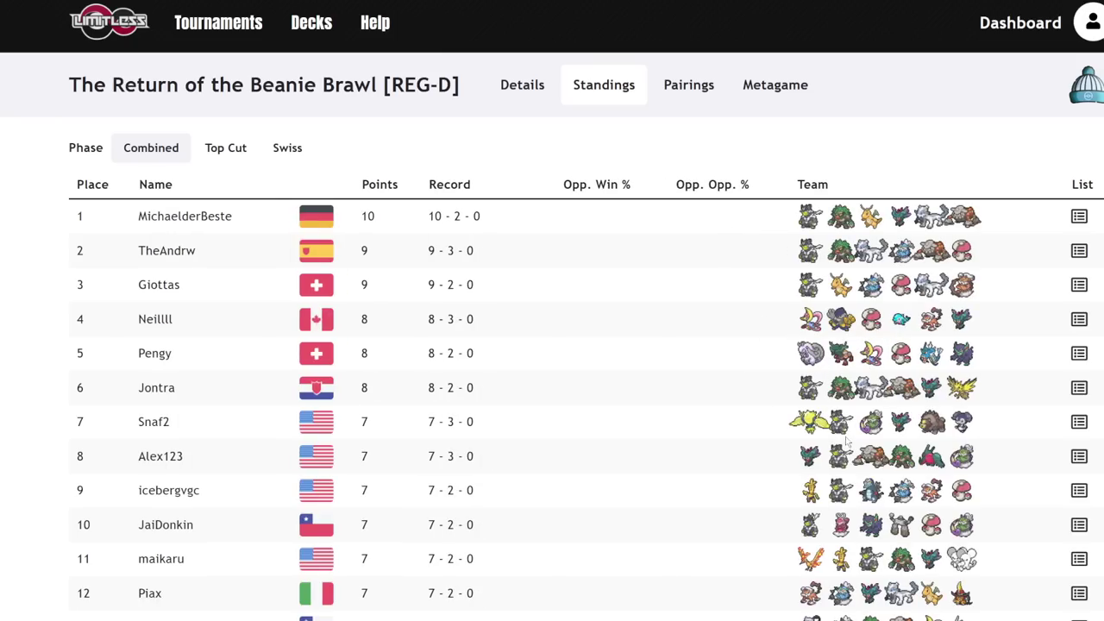
scroll(838, 495, "down", 1)
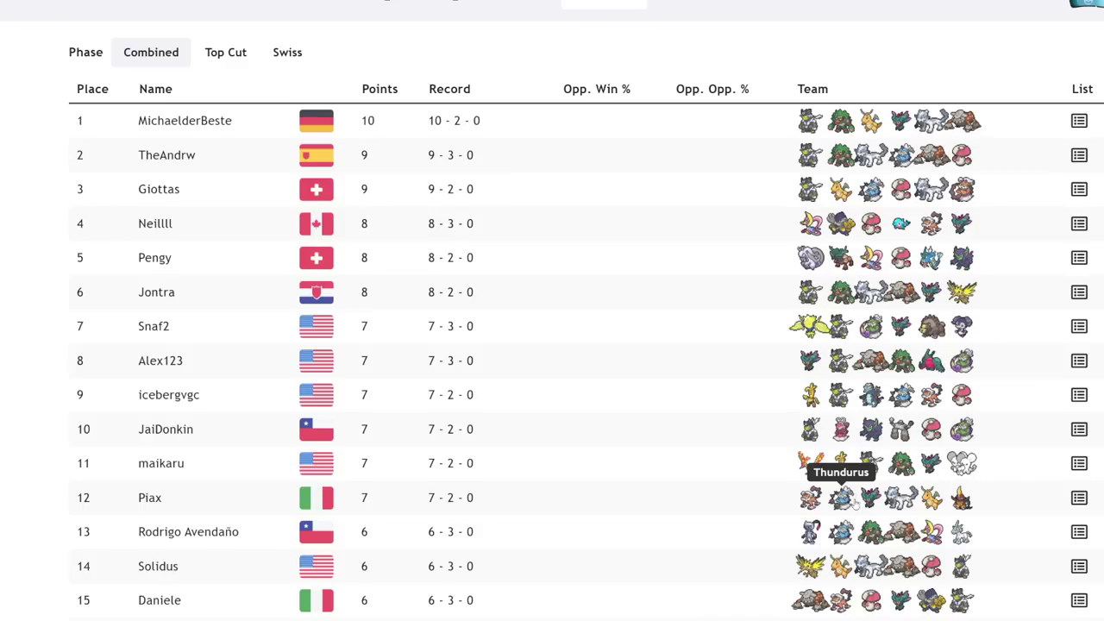
scroll(862, 509, "down", 1)
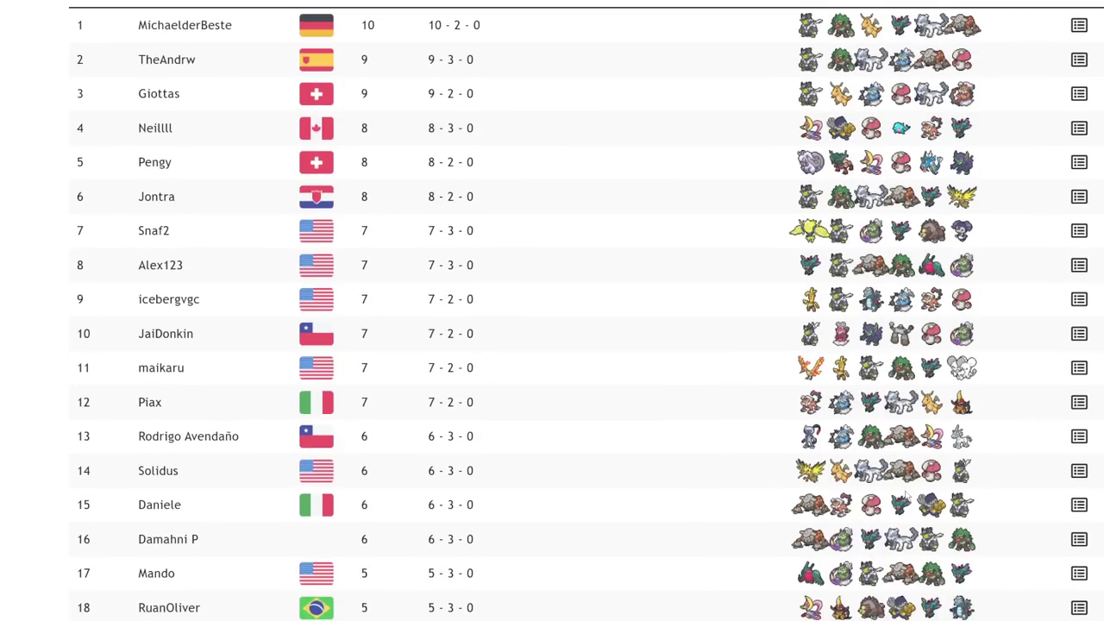
scroll(869, 536, "down", 1)
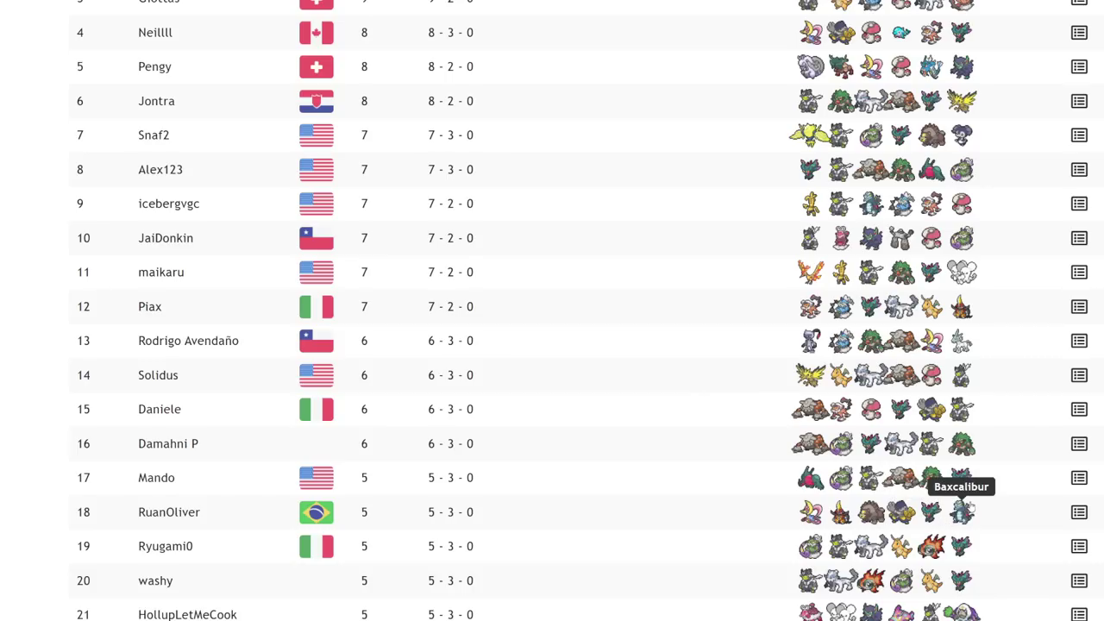
scroll(946, 257, "up", 3)
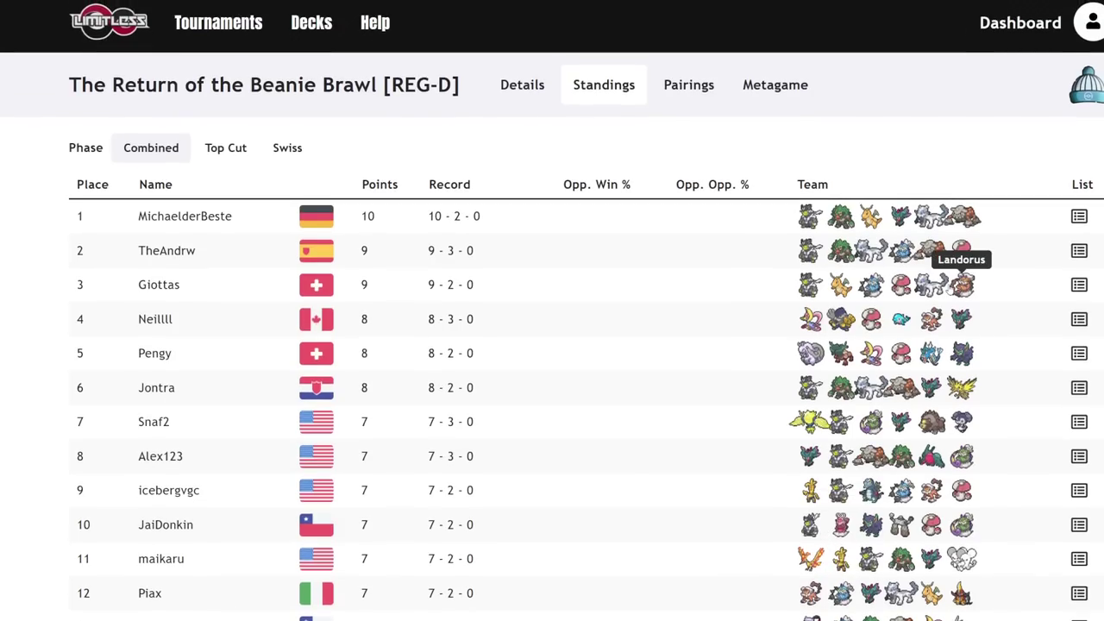
scroll(946, 257, "down", 2)
scroll(946, 257, "up", 3)
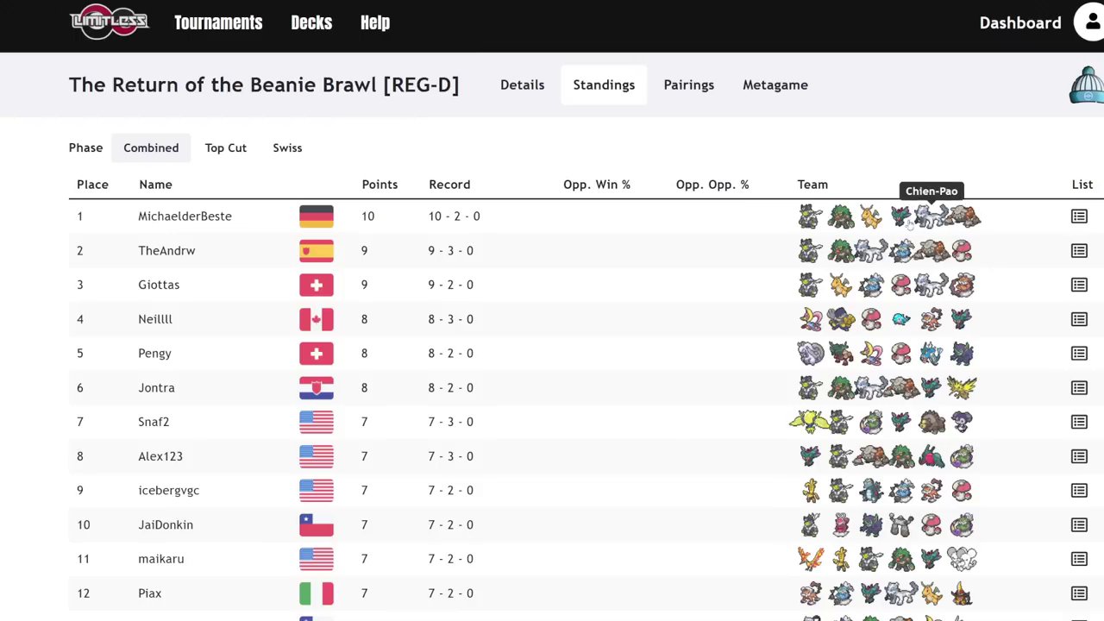
left_click(1079, 216)
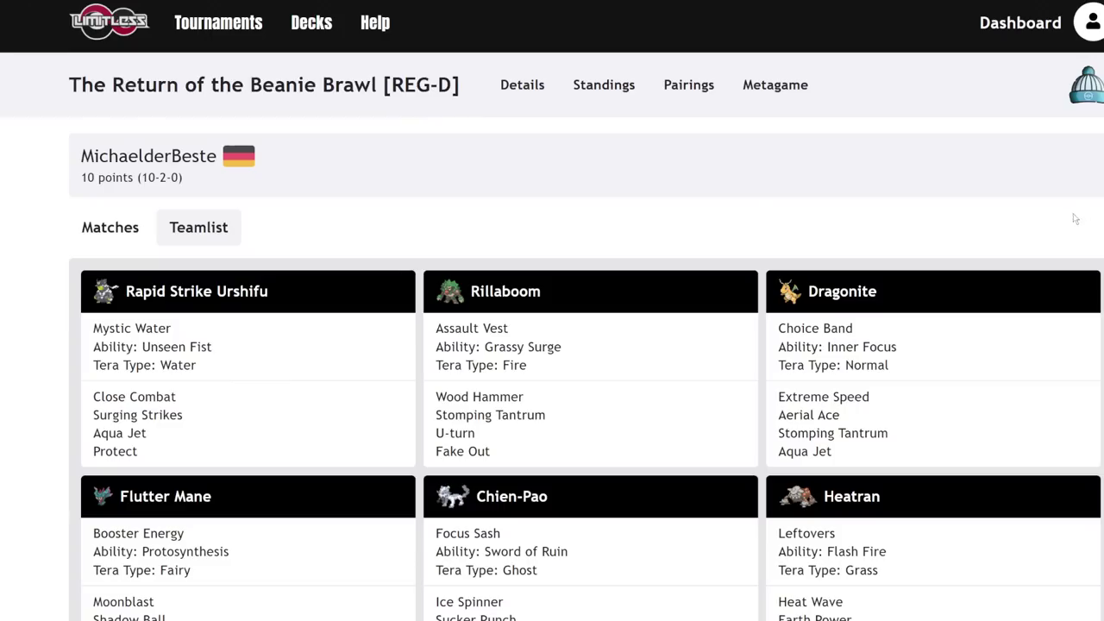
scroll(316, 353, "down", 3)
scroll(259, 354, "up", 1)
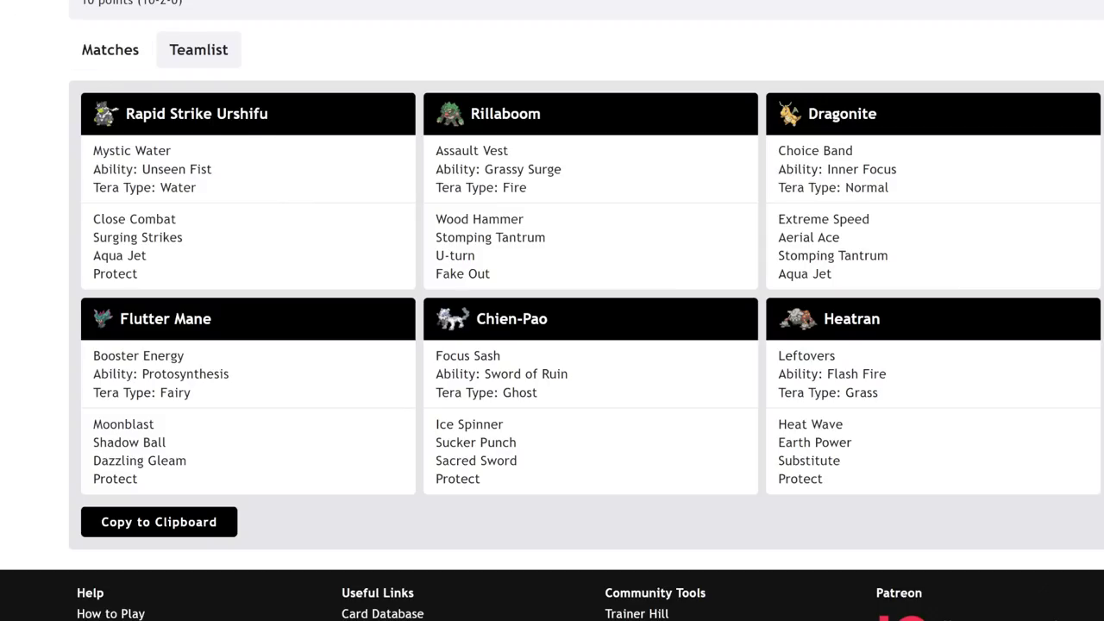
key("alt+Left")
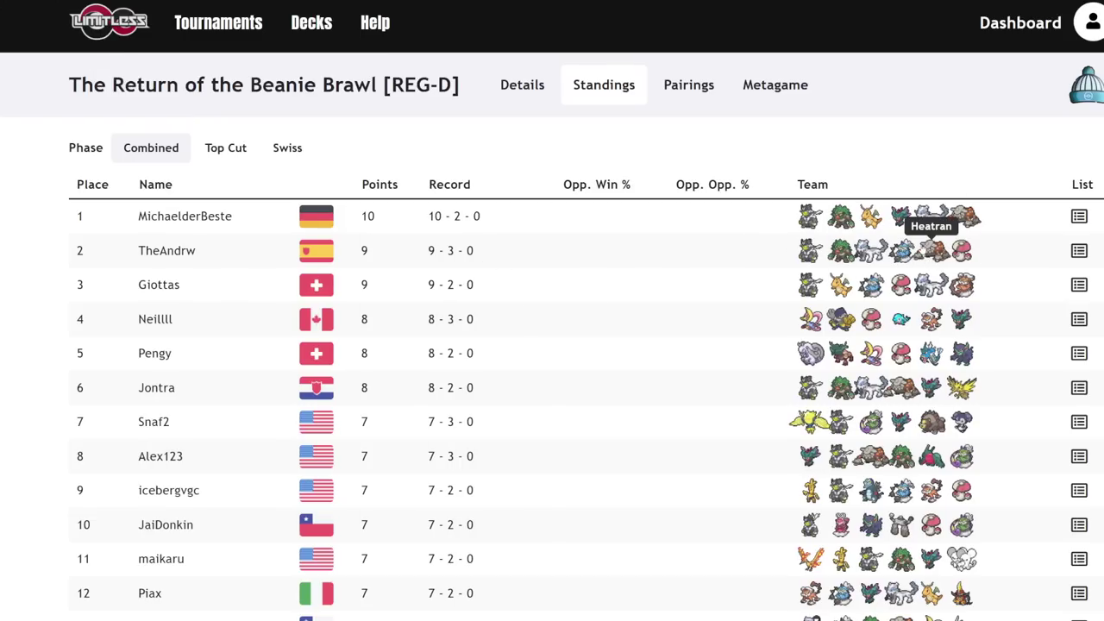
Scroll the Limitless standings and view the ninth-place player's teamlist
scroll(927, 214, "down", 1)
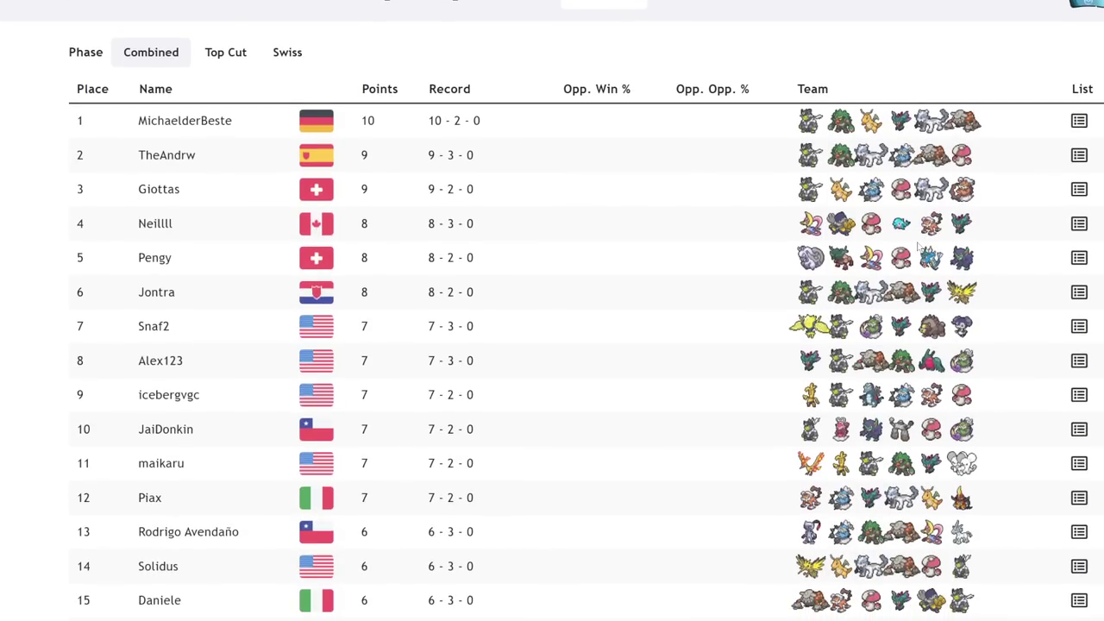
scroll(920, 247, "down", 1)
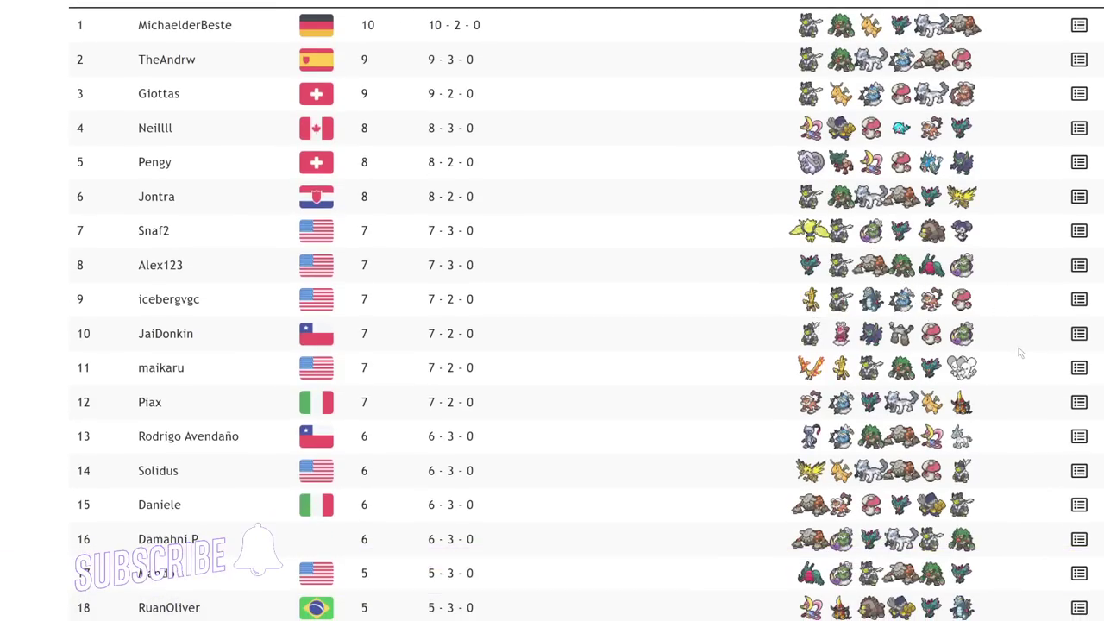
scroll(872, 345, "down", 1)
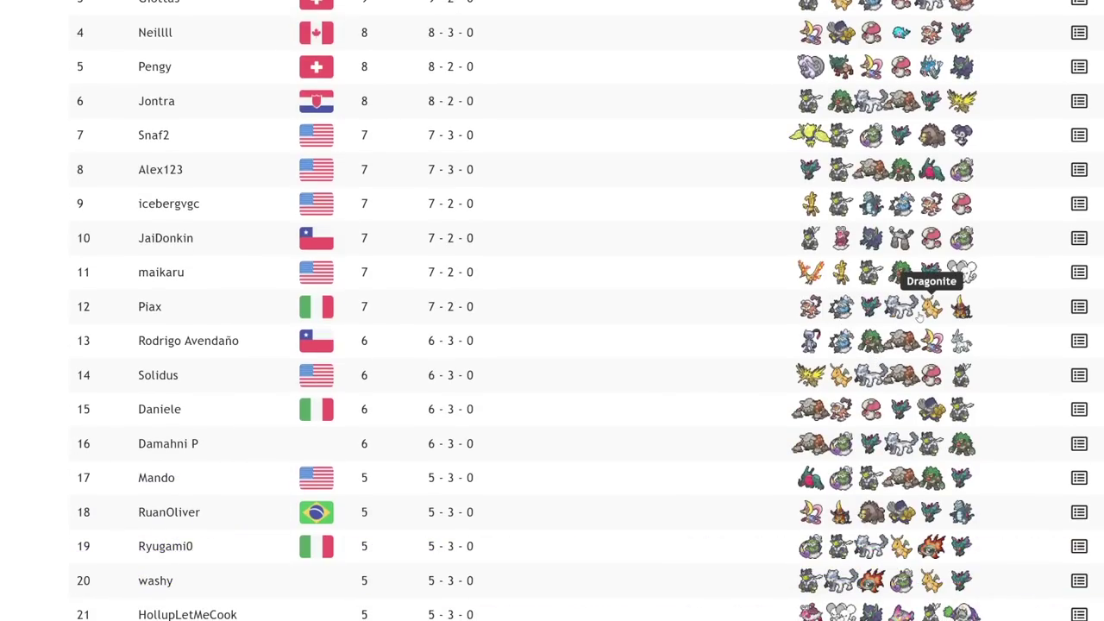
scroll(920, 316, "up", 1)
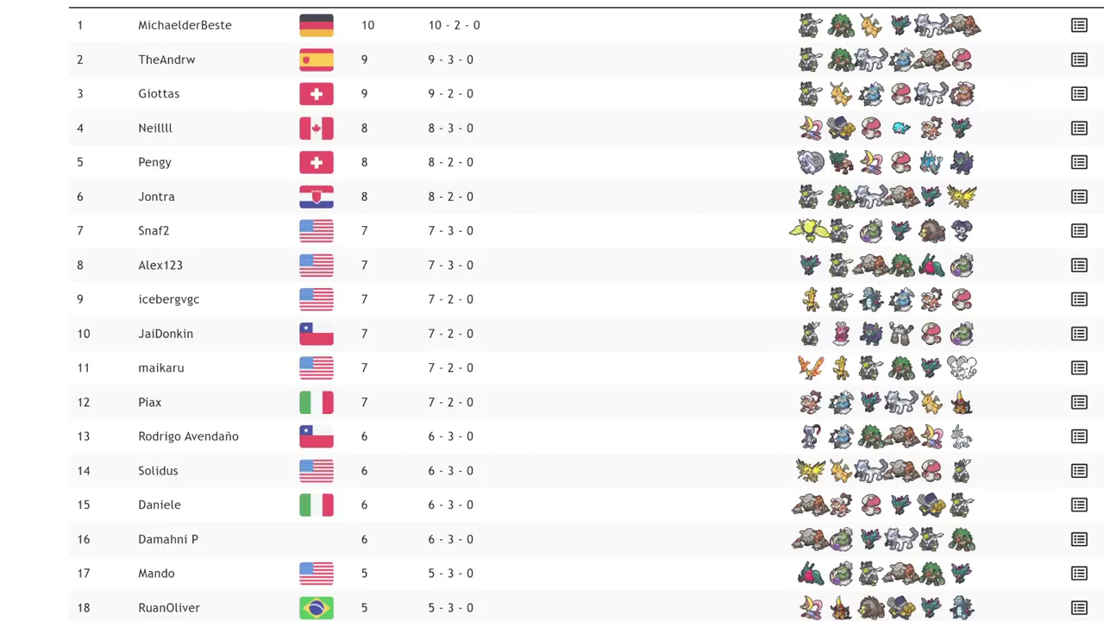
left_click(1079, 300)
scroll(302, 323, "down", 1)
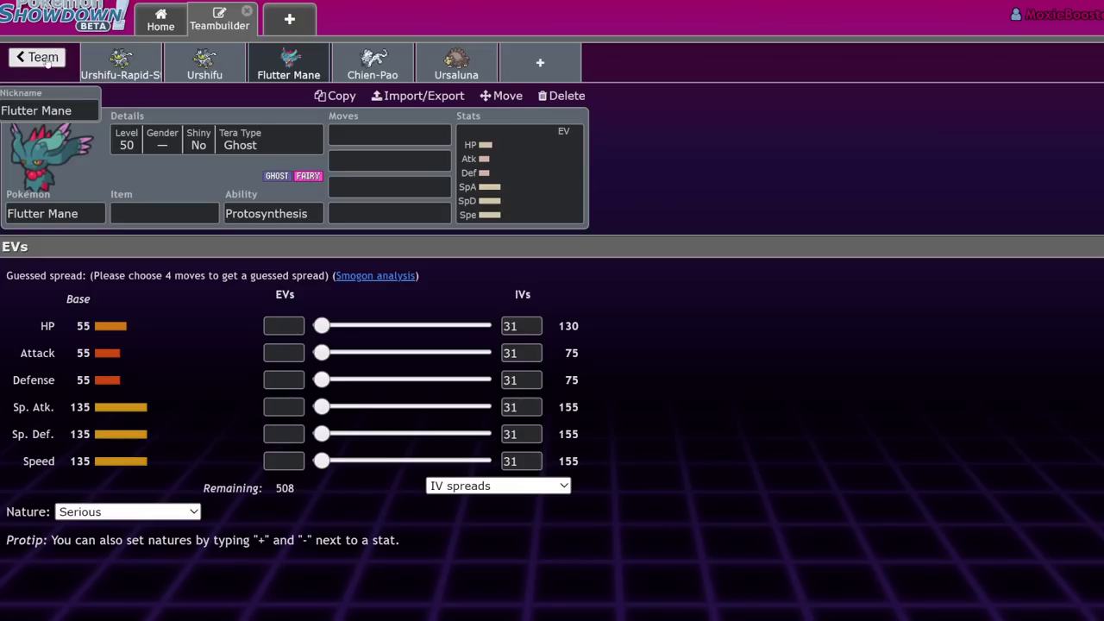
Check the Typhlosion-Hisui and Urshifu sets in the Let's Click Buttons team
left_click(42, 60)
left_click(38, 57)
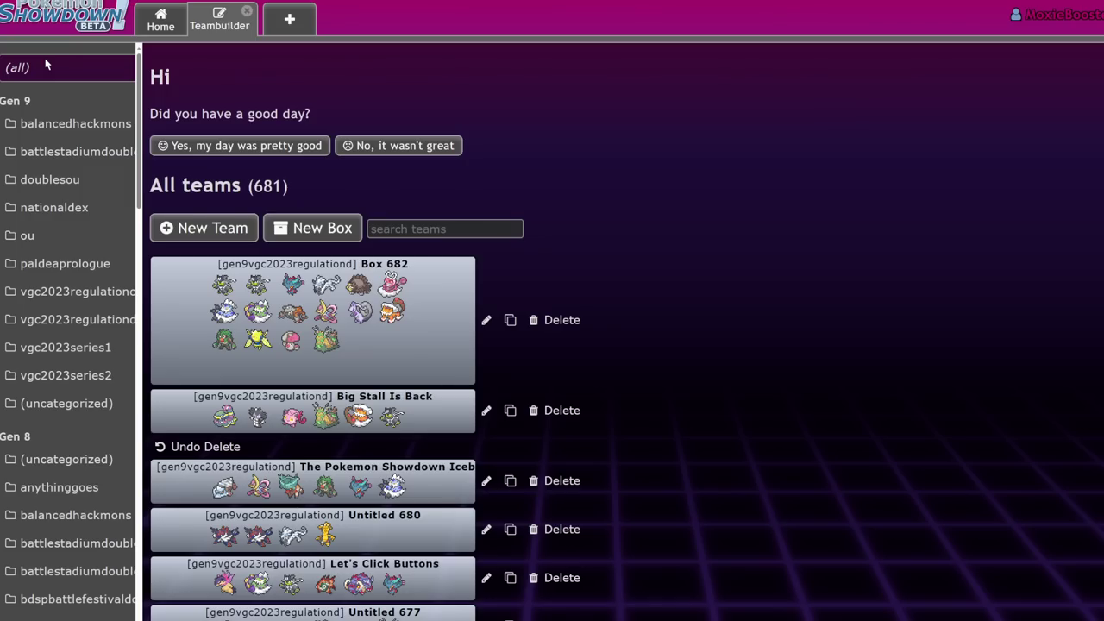
scroll(45, 63, "down", 2)
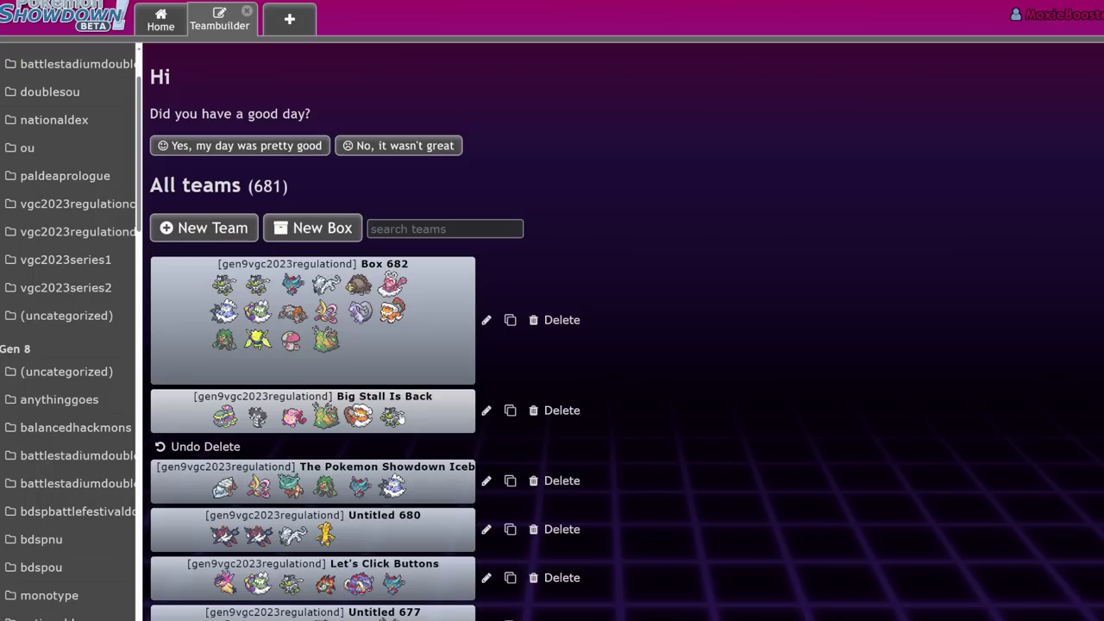
scroll(401, 418, "down", 2)
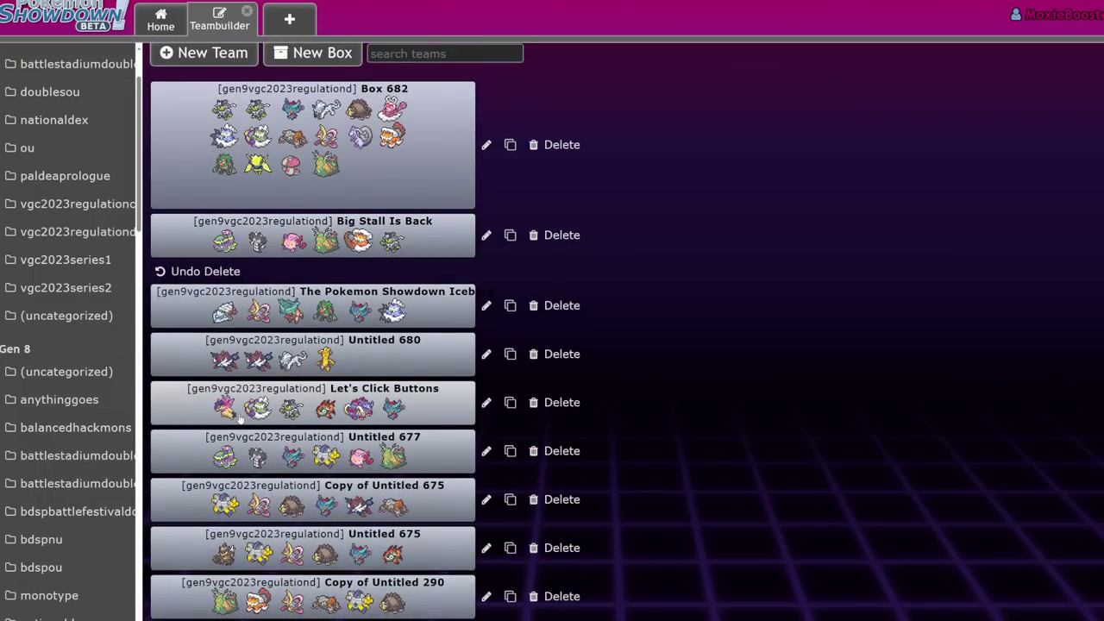
left_click(241, 420)
left_click(518, 251)
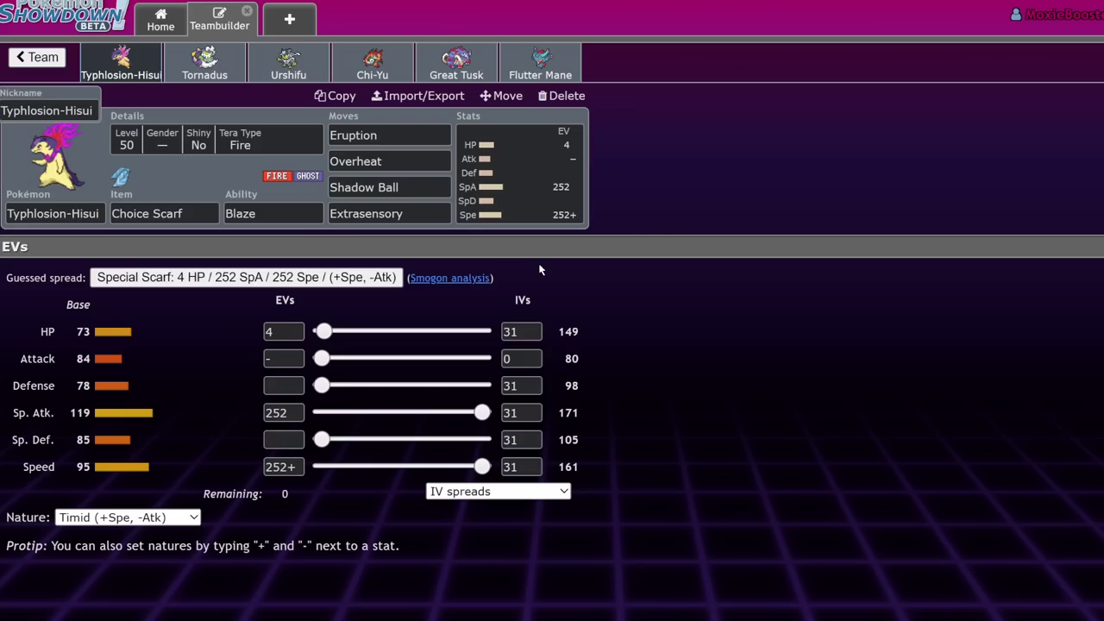
left_click(288, 65)
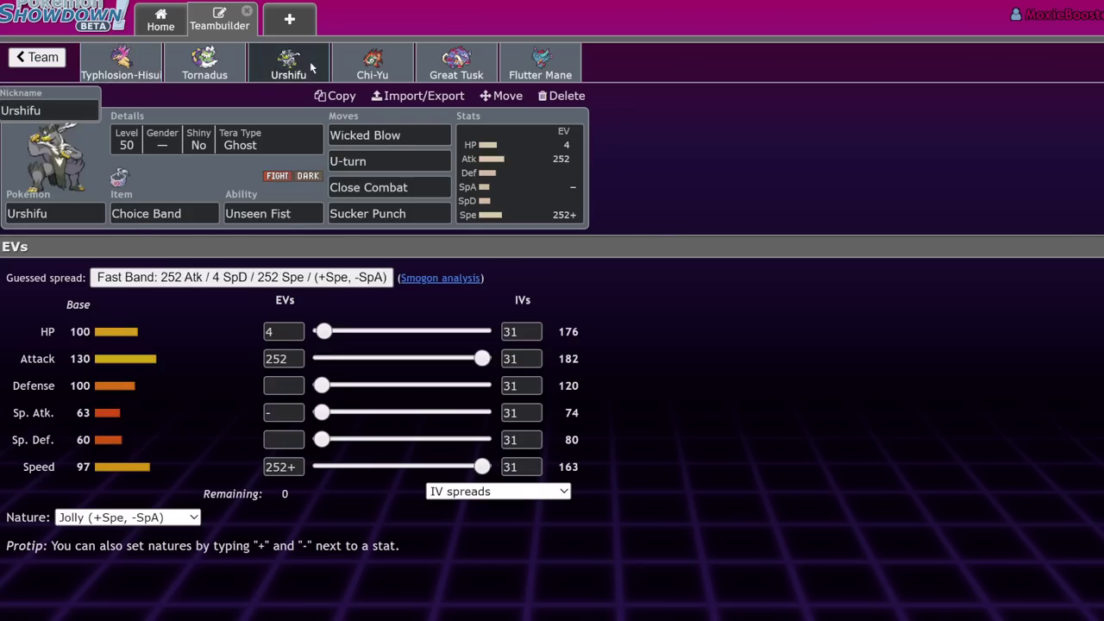
left_click(25, 57)
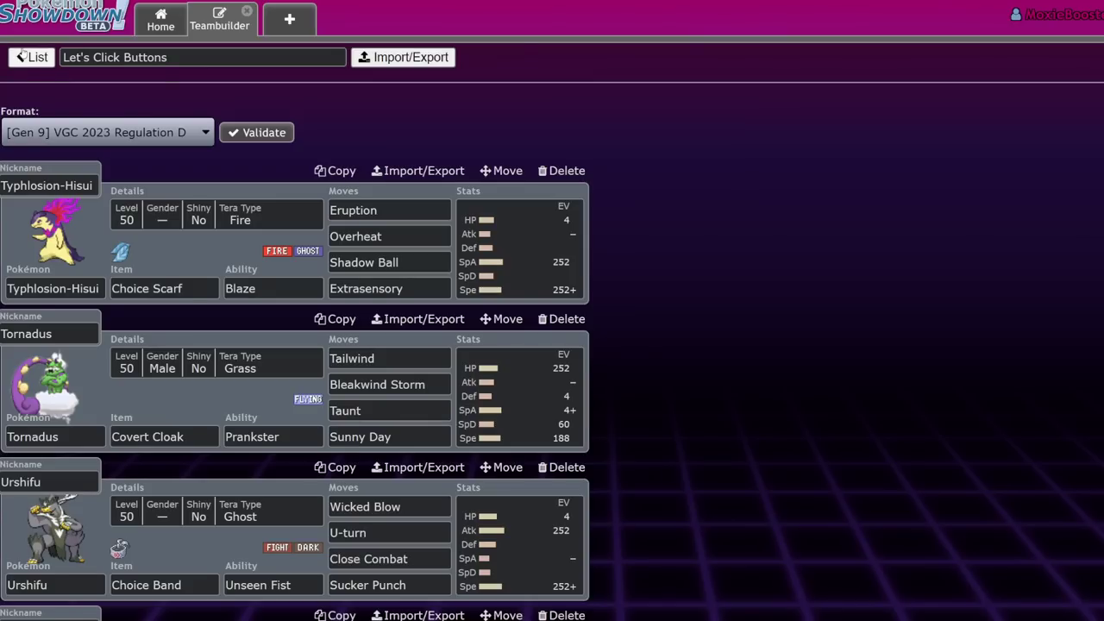
Reopen Box 682 from the team list and show its first Urshifu's stat spread
left_click(30, 57)
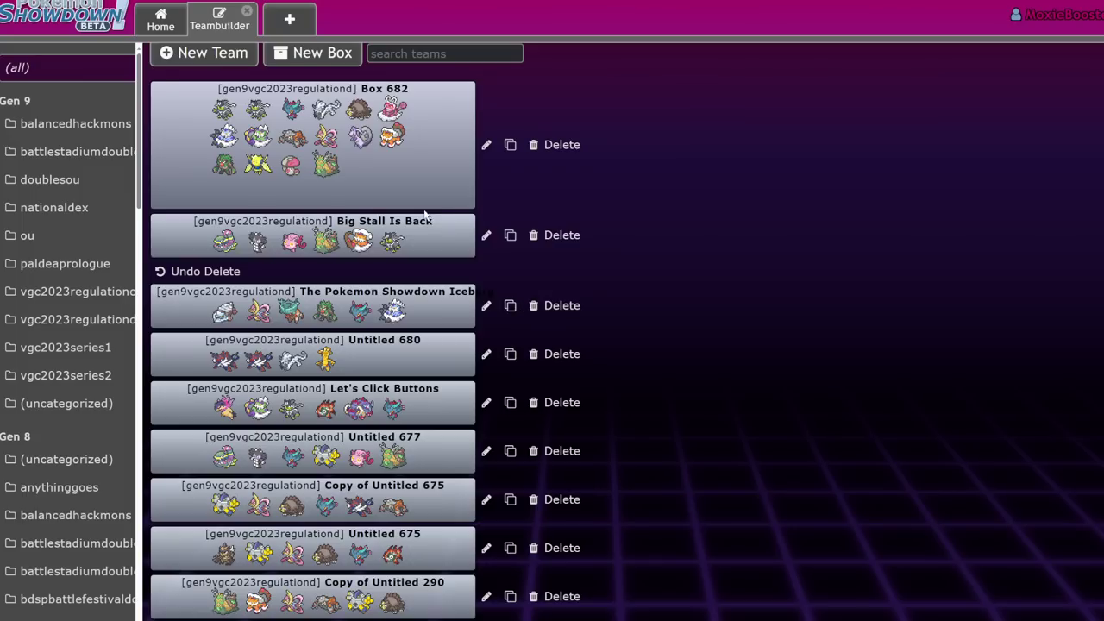
scroll(399, 188, "up", 2)
scroll(400, 188, "down", 1)
left_click(316, 243)
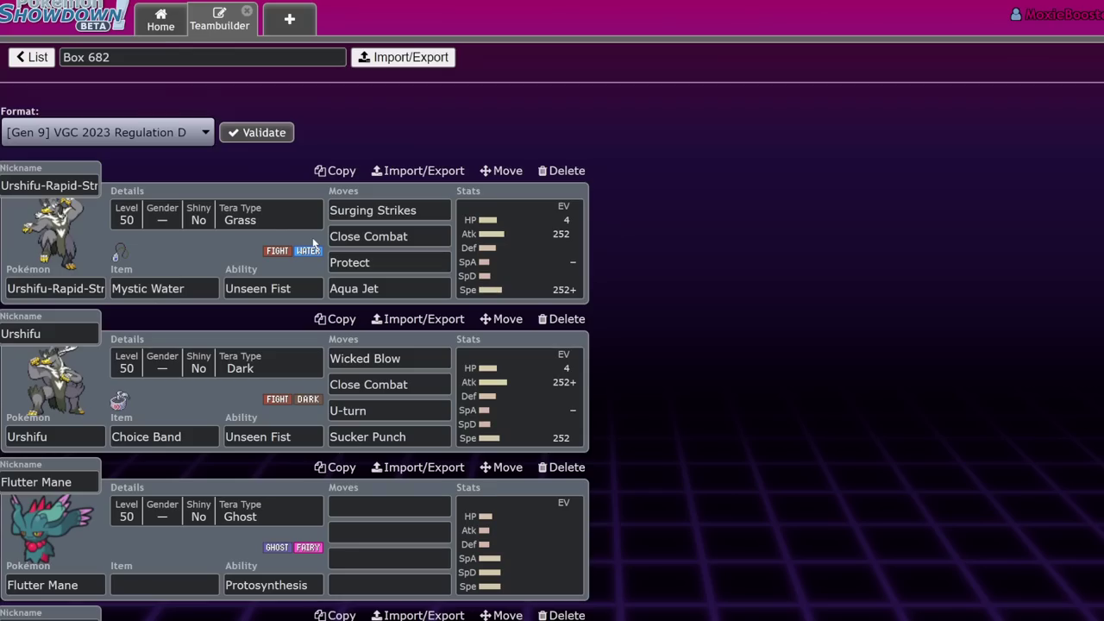
left_click(555, 274)
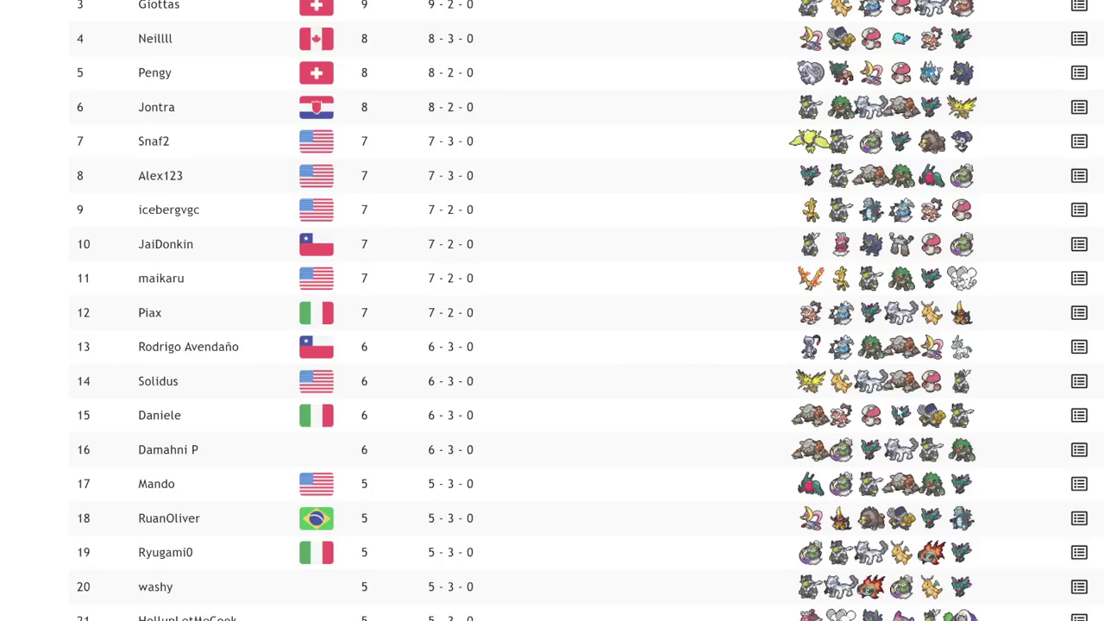
Scroll the standings to row 10 and view the teamlist led by Focus Sash Urshifu
scroll(901, 409, "down", 1)
scroll(901, 415, "down", 2)
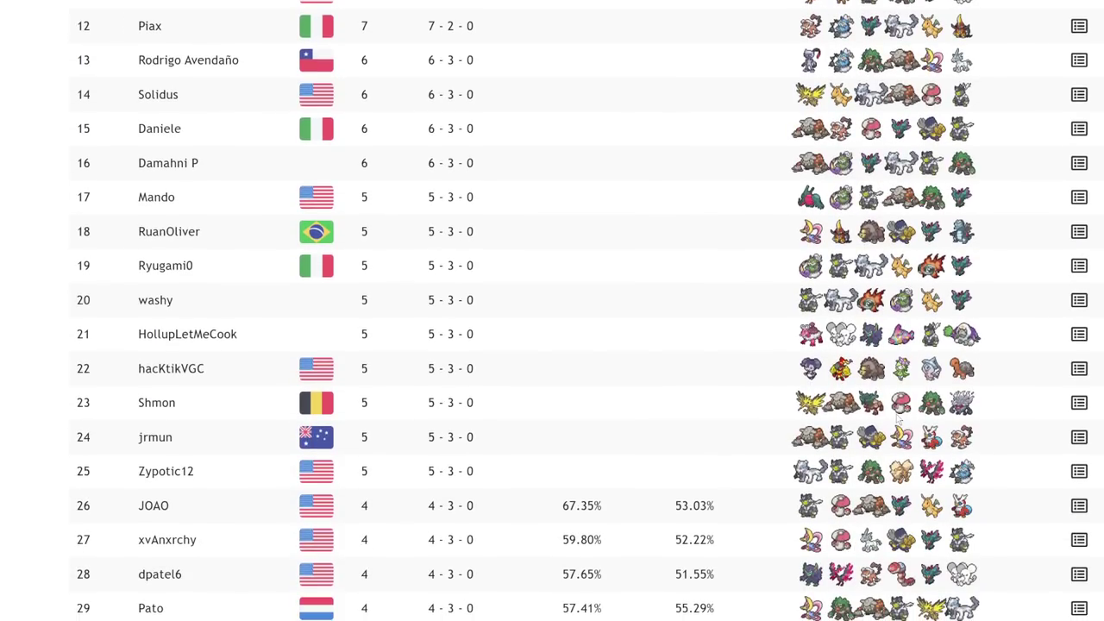
scroll(901, 416, "down", 2)
scroll(900, 416, "down", 1)
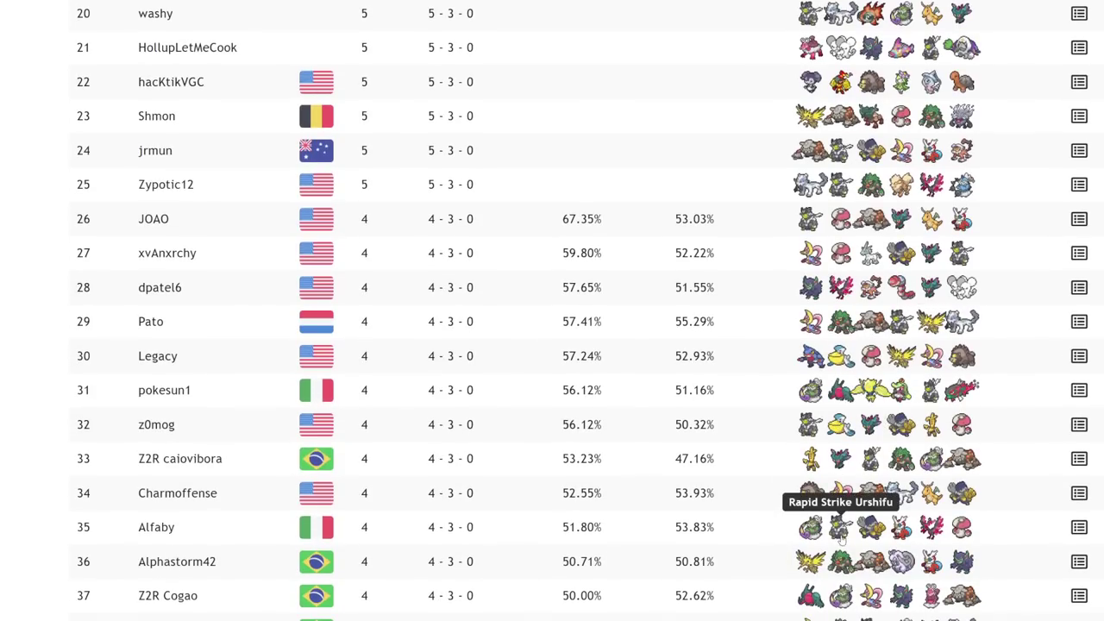
scroll(1047, 325, "up", 5)
scroll(1046, 325, "up", 4)
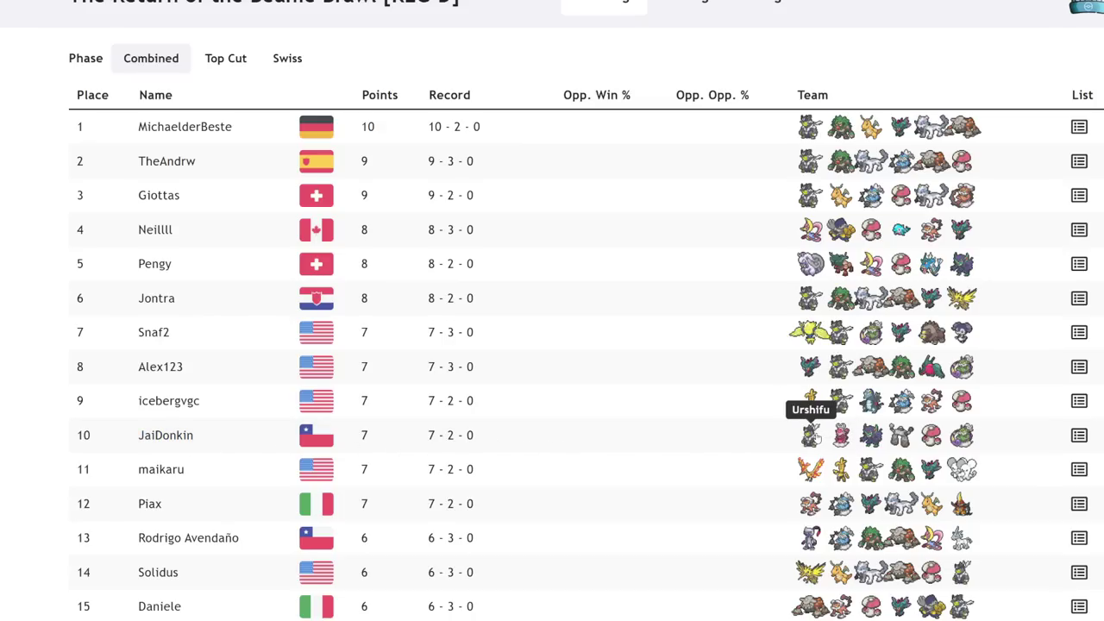
left_click(1079, 435)
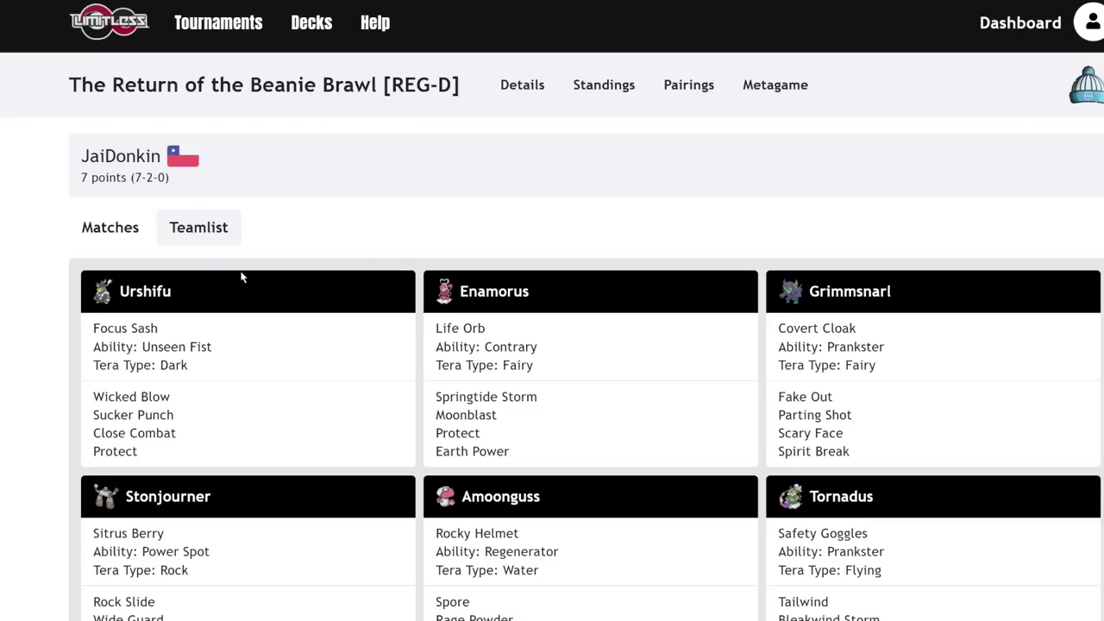
scroll(241, 276, "down", 1)
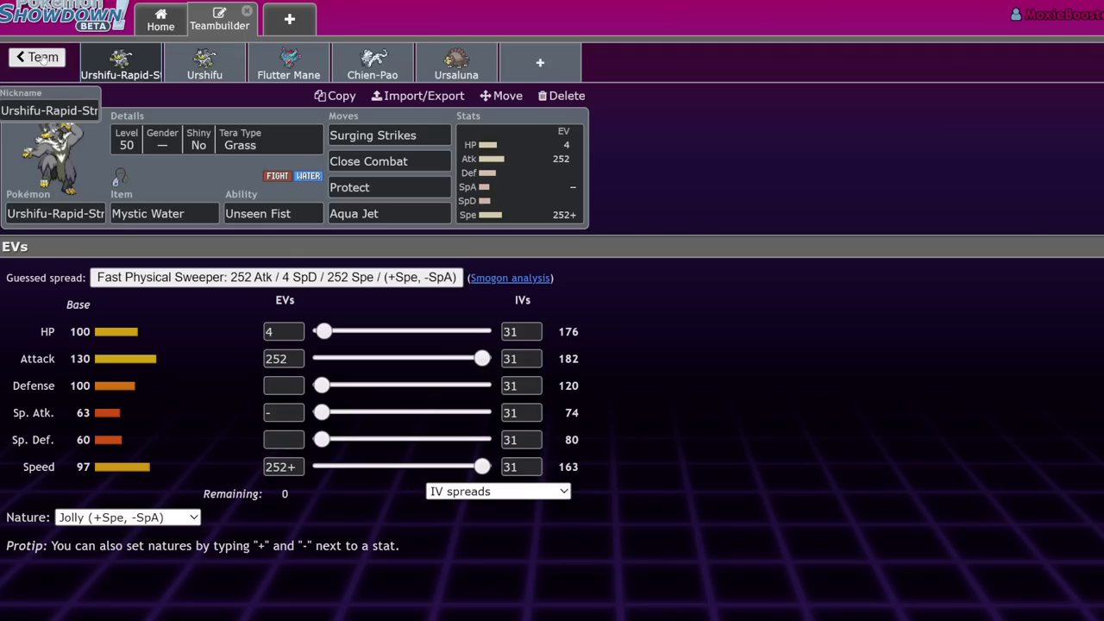
Reopen Box 682 from the team list and scroll down to Cresselia and Goodra-Hisui
left_click(43, 57)
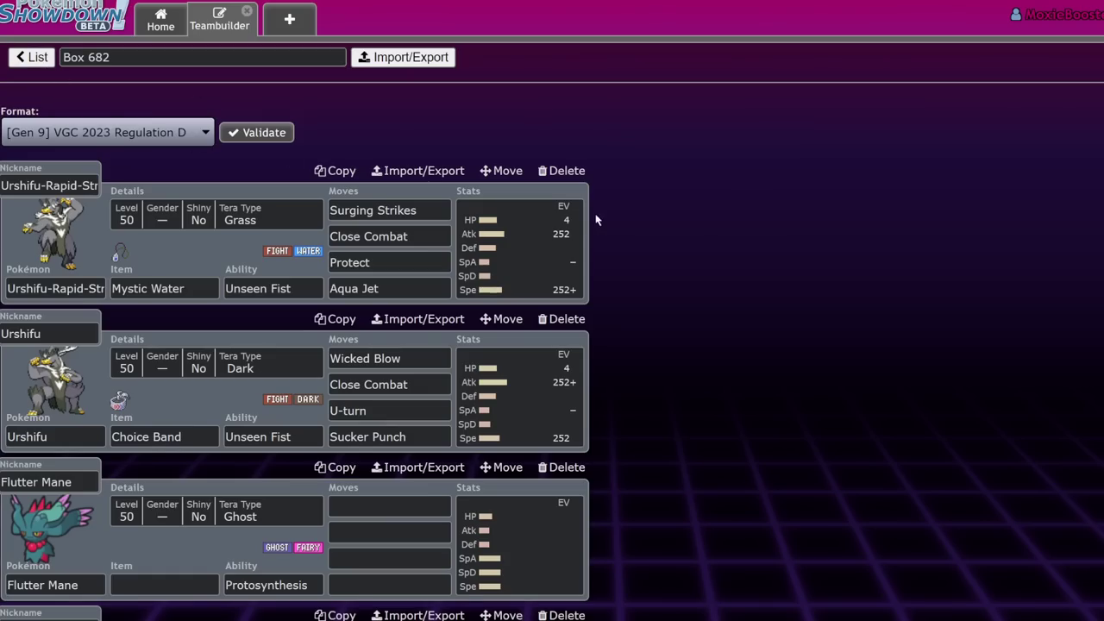
left_click(545, 249)
left_click(38, 57)
left_click(33, 57)
left_click(271, 211)
scroll(454, 345, "down", 20)
scroll(455, 345, "down", 5)
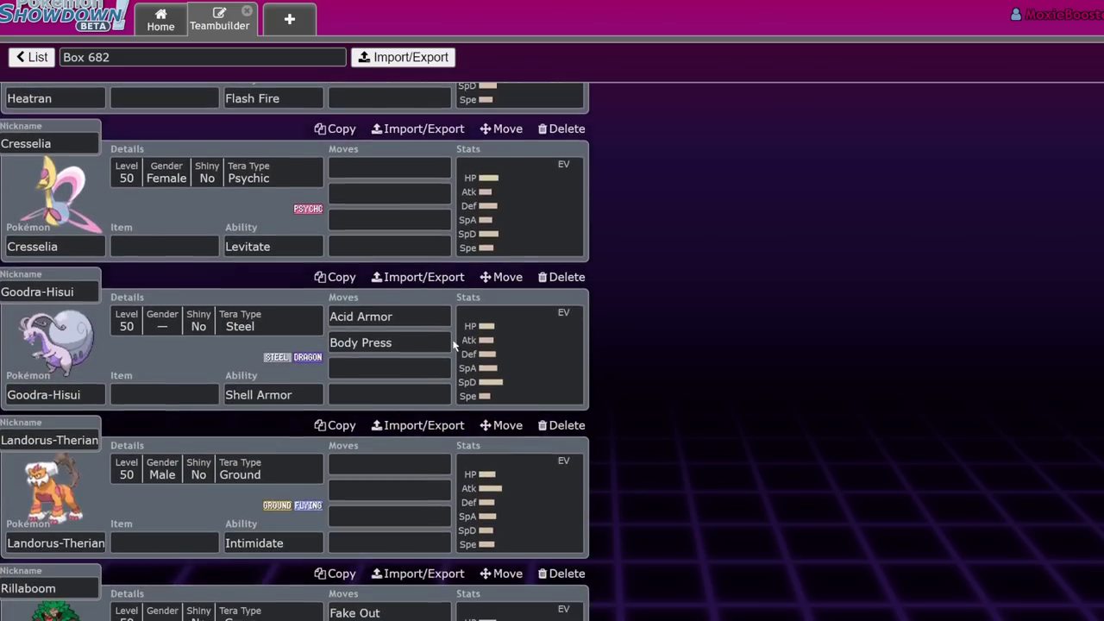